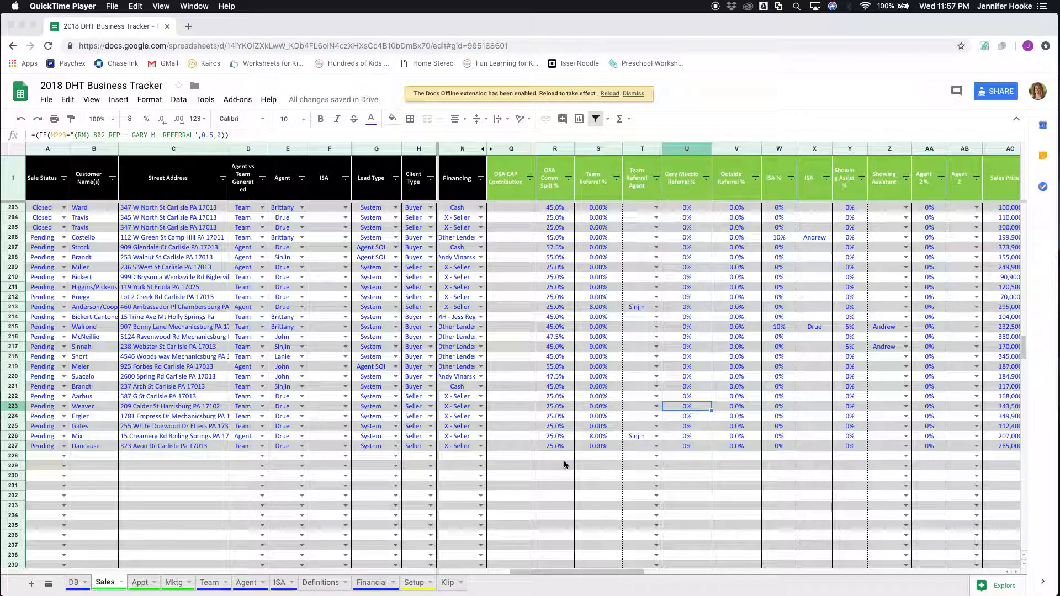
Select row 223 on the Sales sheet and examine the pending sales and the blank rows down to the sheet's end
left_click(16, 407)
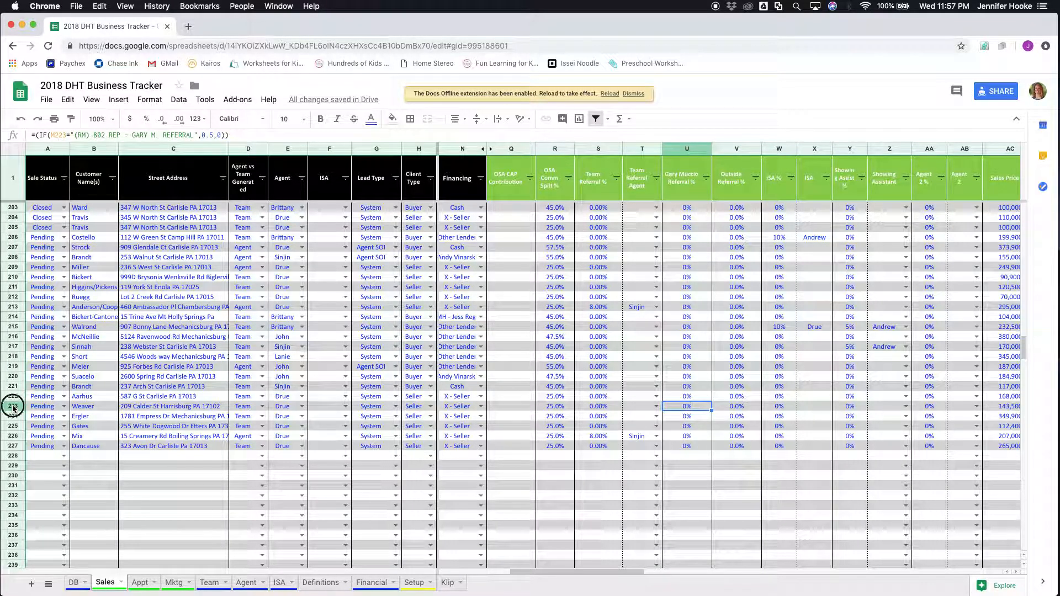
left_click(13, 407)
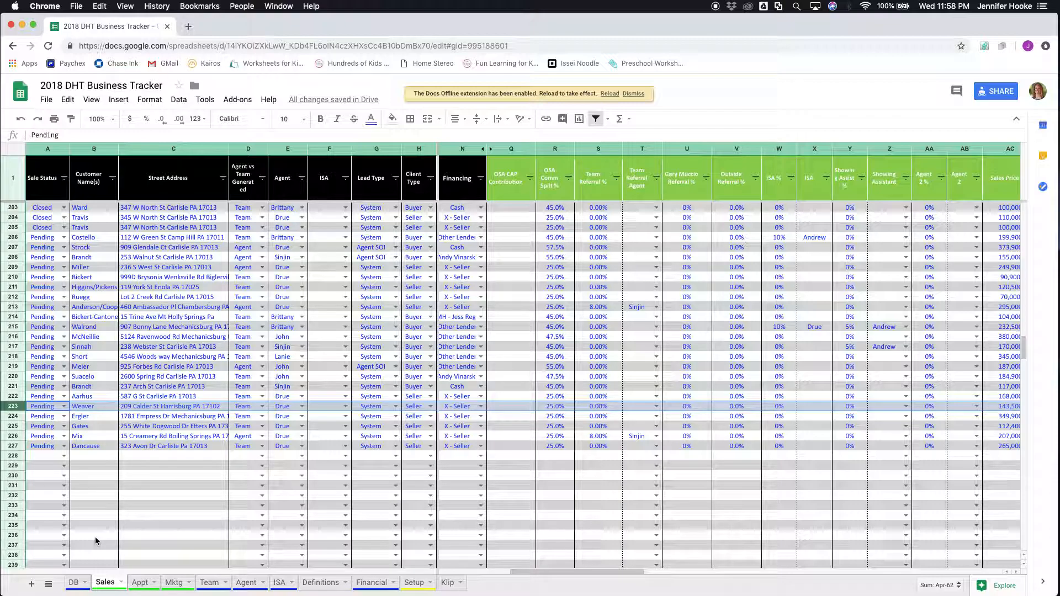
scroll(95, 537, "down", 15)
scroll(95, 536, "down", 20)
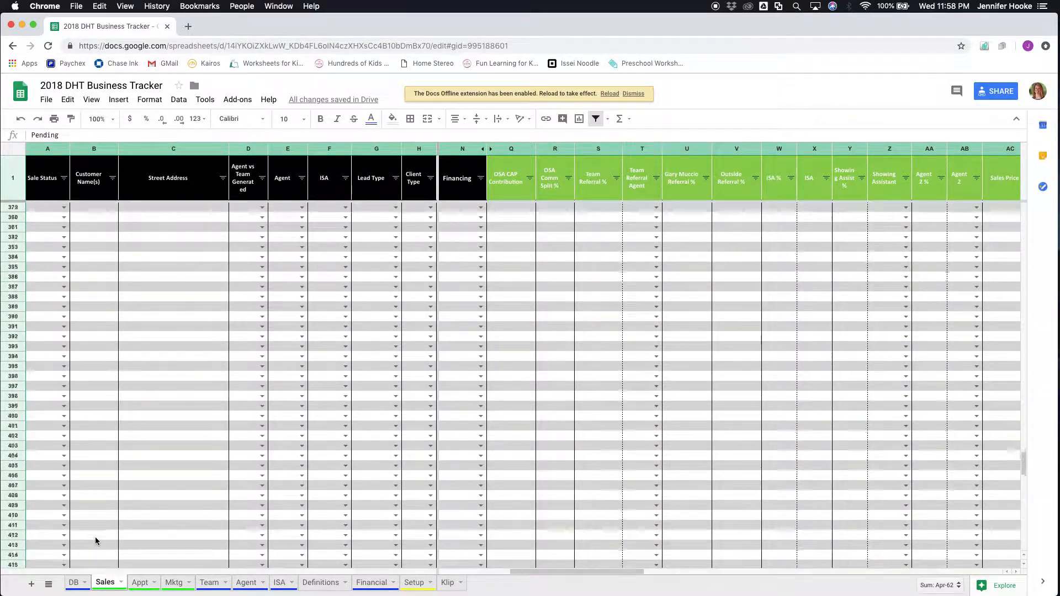
scroll(95, 536, "left", 5)
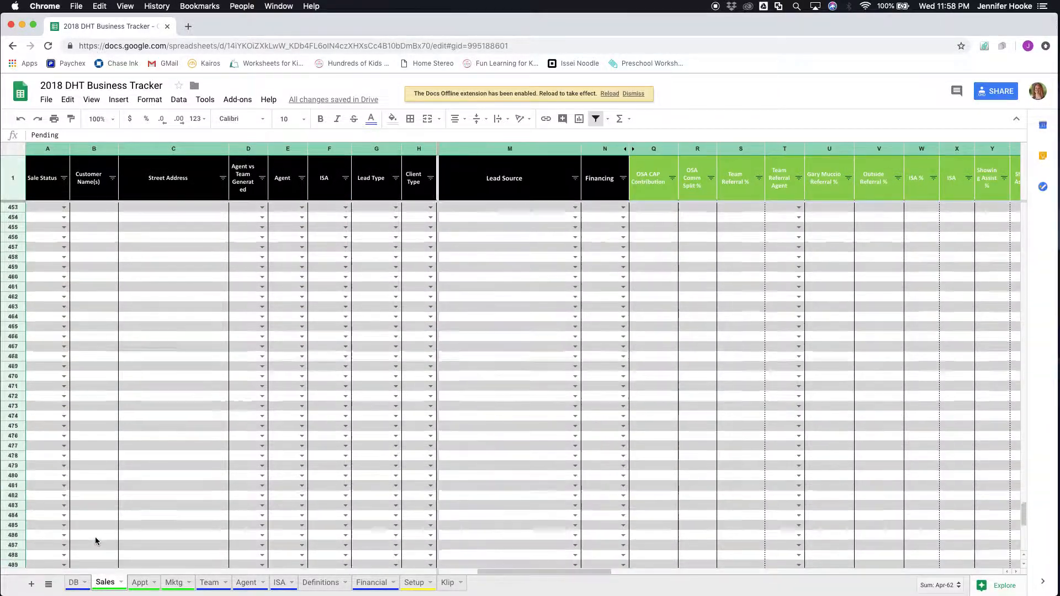
scroll(95, 537, "up", 20)
scroll(95, 537, "up", 15)
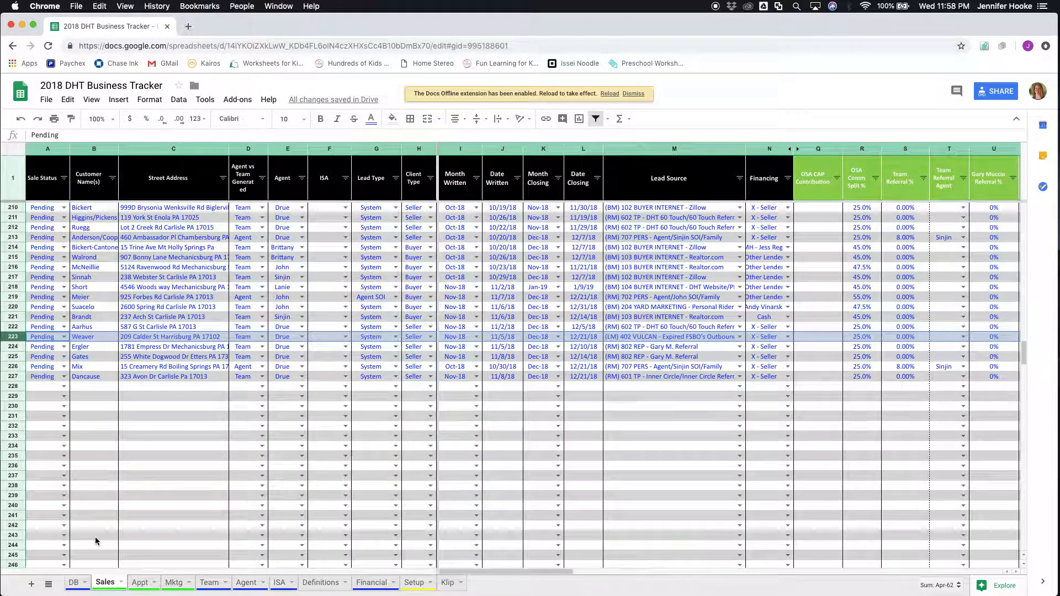
scroll(129, 437, "down", 20)
scroll(128, 437, "down", 8)
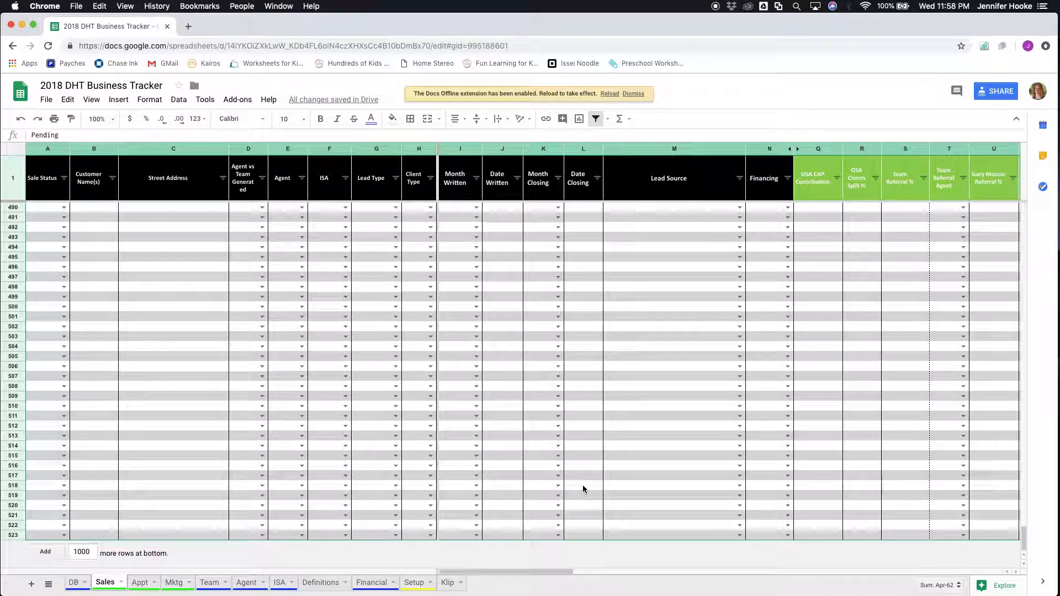
scroll(592, 391, "up", 20)
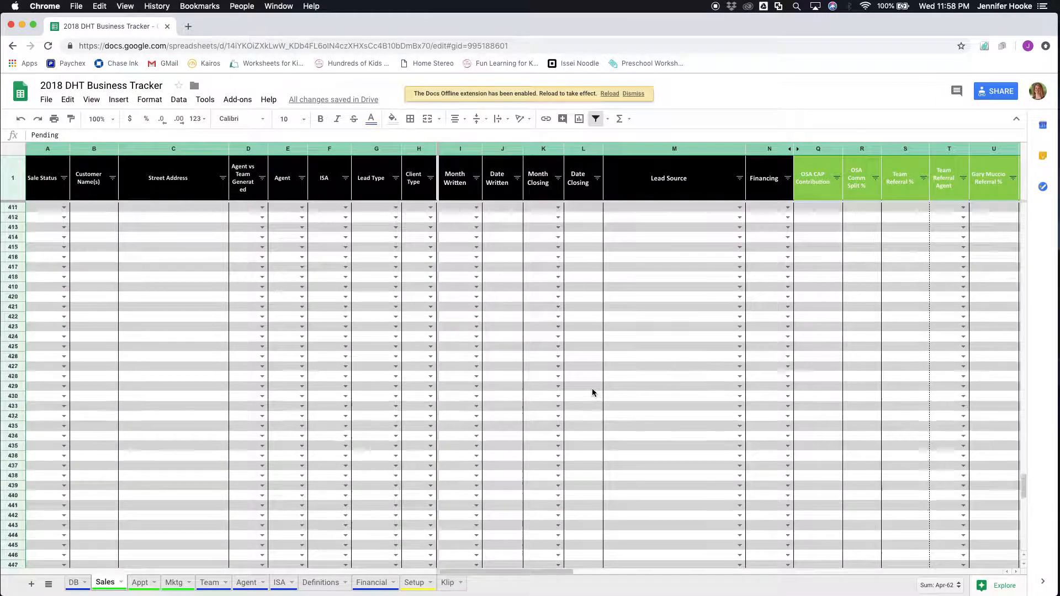
scroll(592, 392, "up", 15)
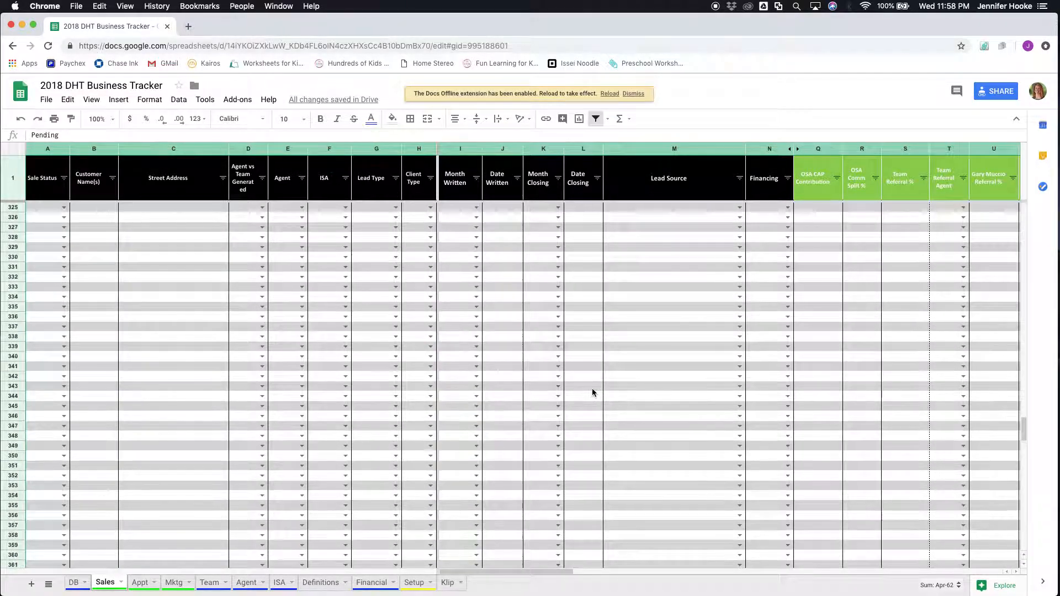
scroll(592, 388, "up", 17)
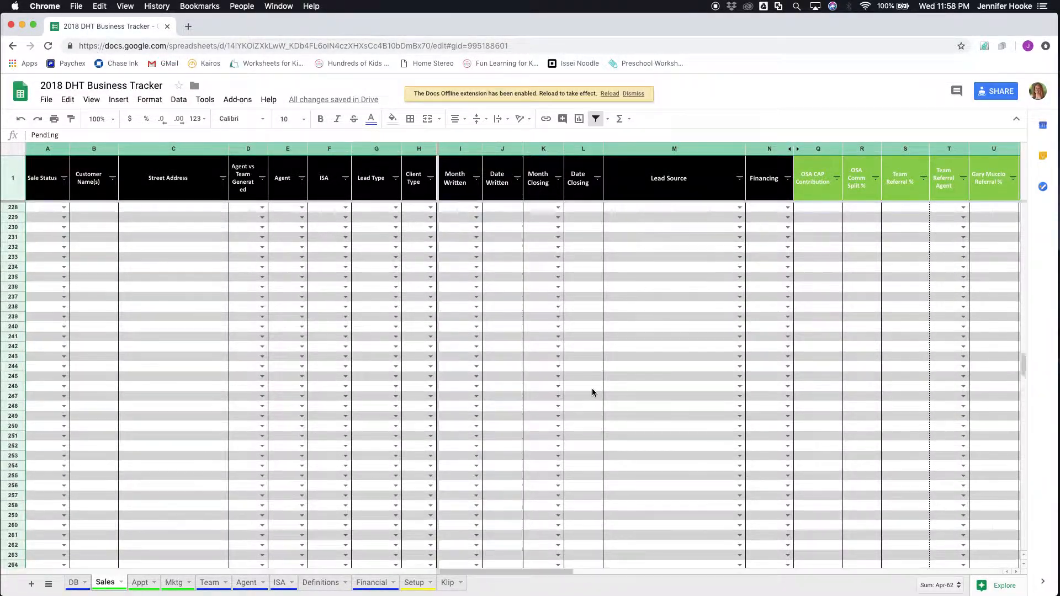
scroll(592, 391, "down", 1)
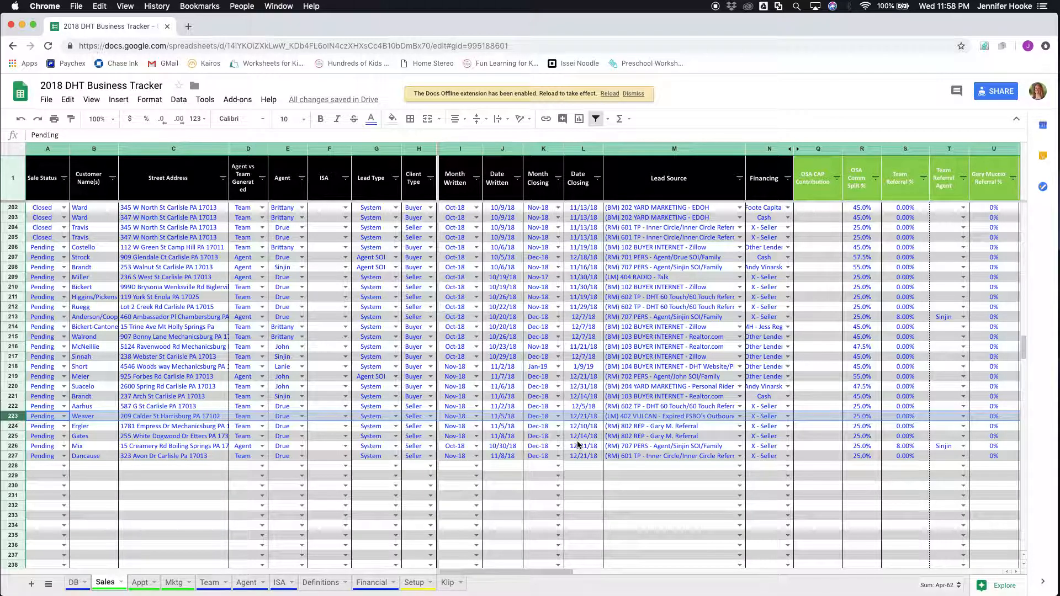
scroll(578, 442, "right", 2)
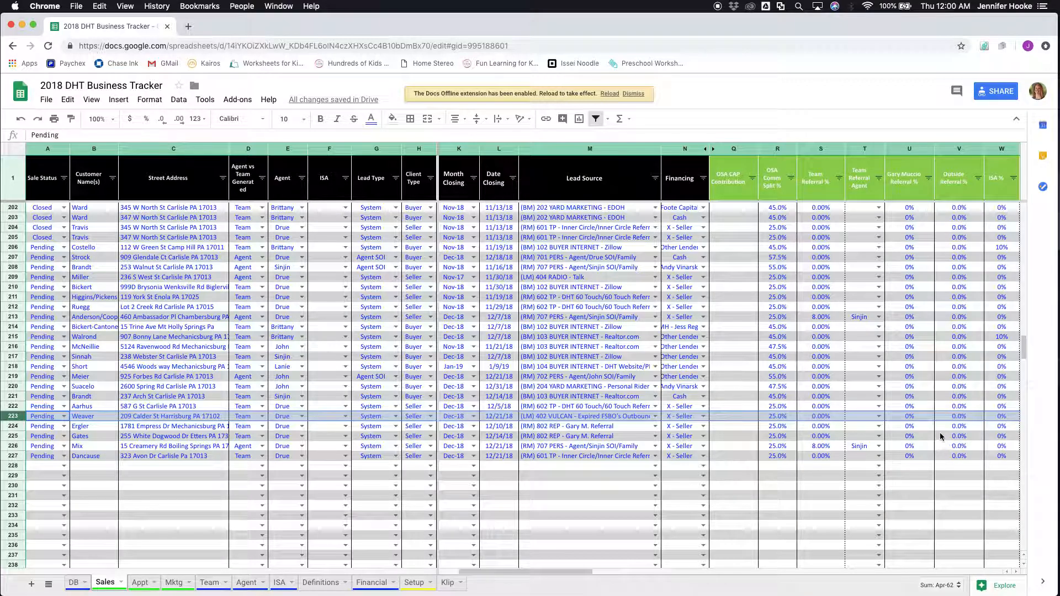
Compare the contents of the column U referral percentage cells in rows 223, 224, 197 and 198
left_click(914, 418)
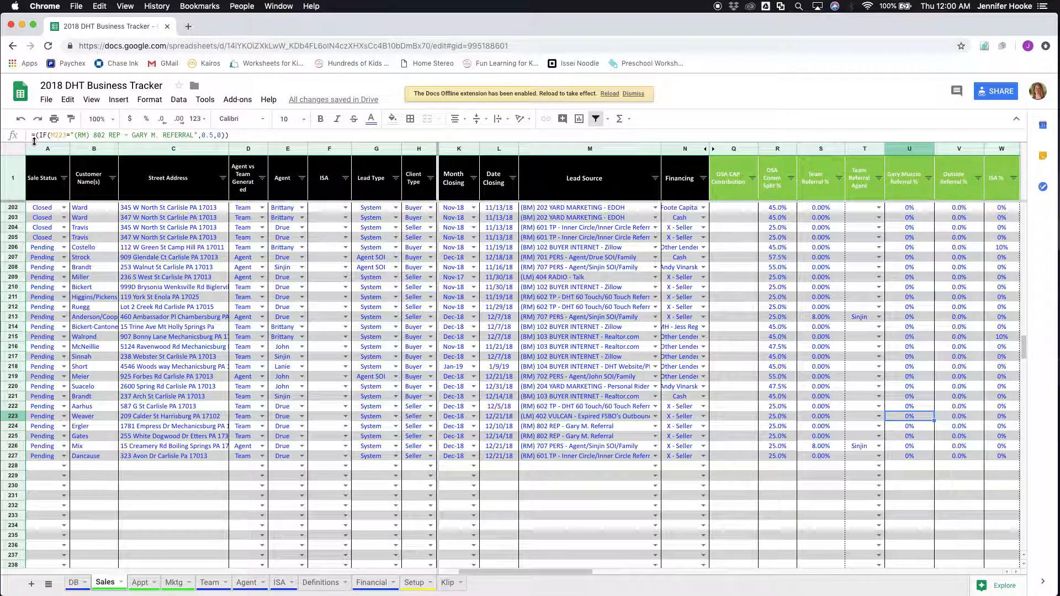
left_click(910, 428)
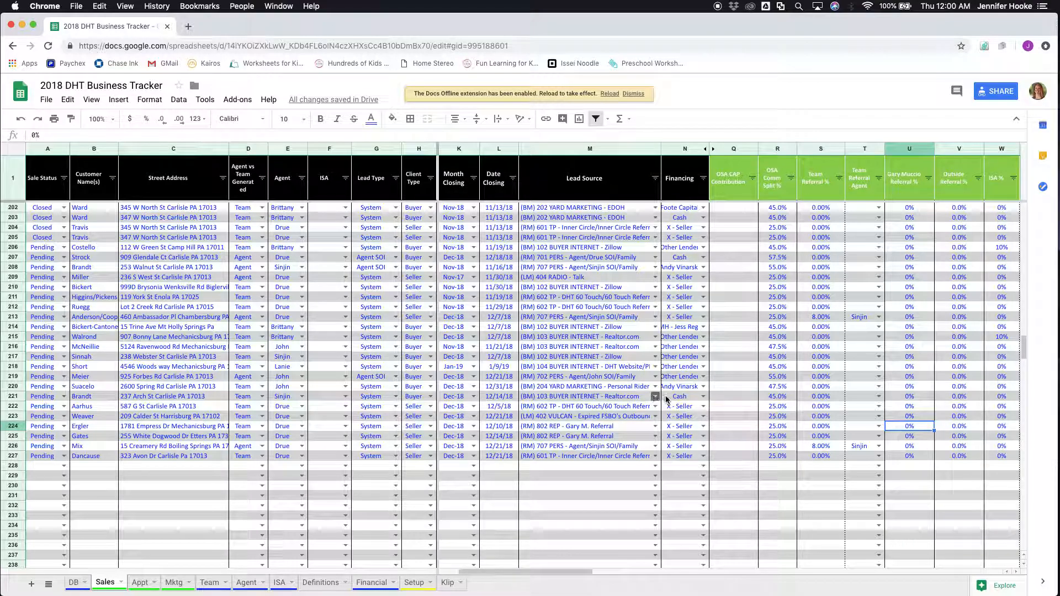
left_click(910, 418)
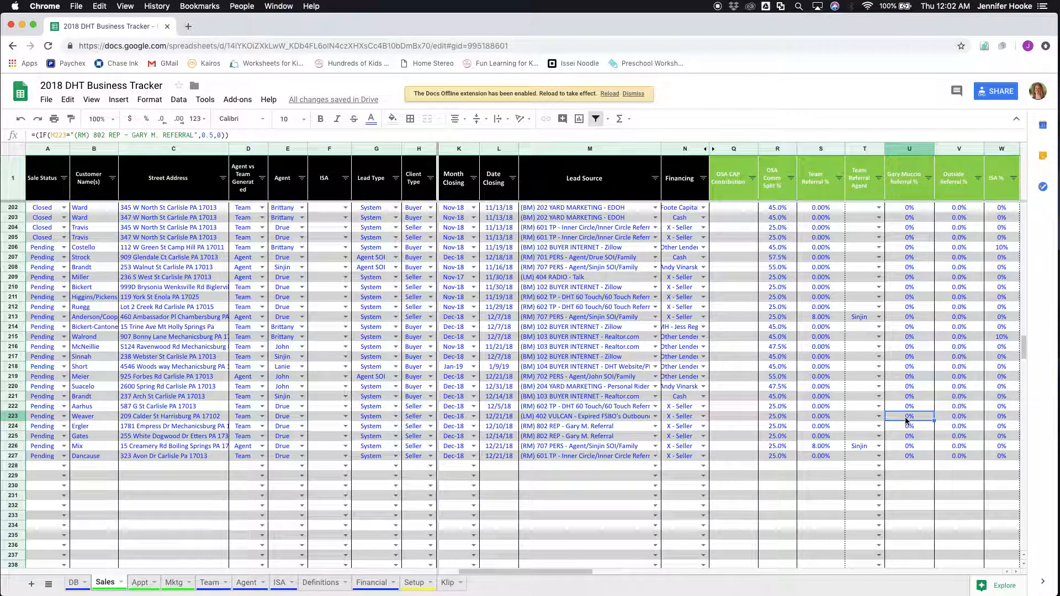
scroll(912, 305, "up", 4)
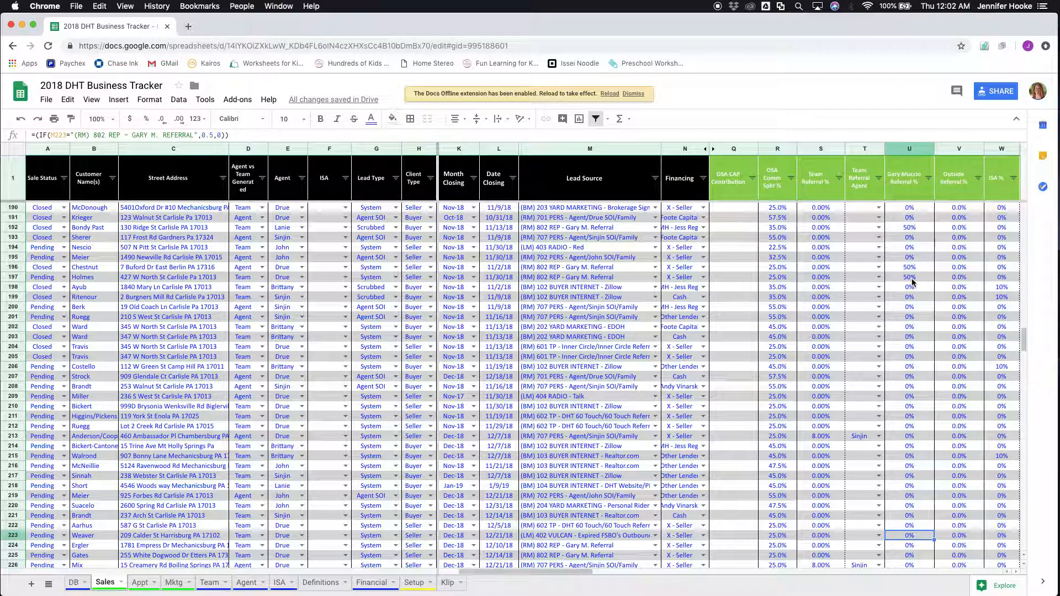
left_click(912, 279)
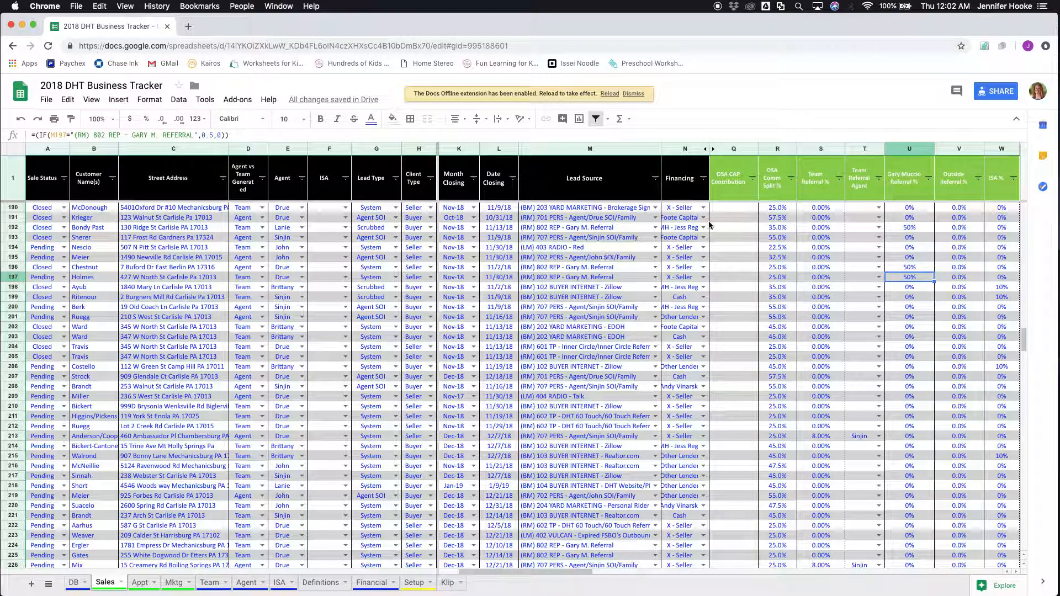
left_click(908, 288)
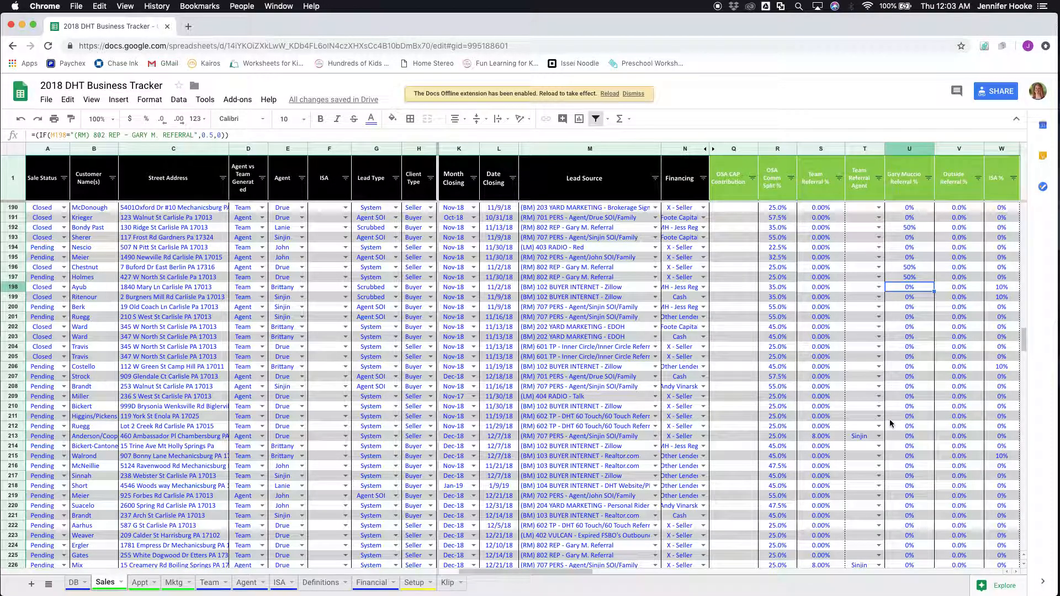
Set the Lead Source in blank row 228 to the "(RM) 802 REP" referral option
scroll(890, 422, "down", 5)
scroll(889, 422, "right", 1)
scroll(890, 422, "up", 2)
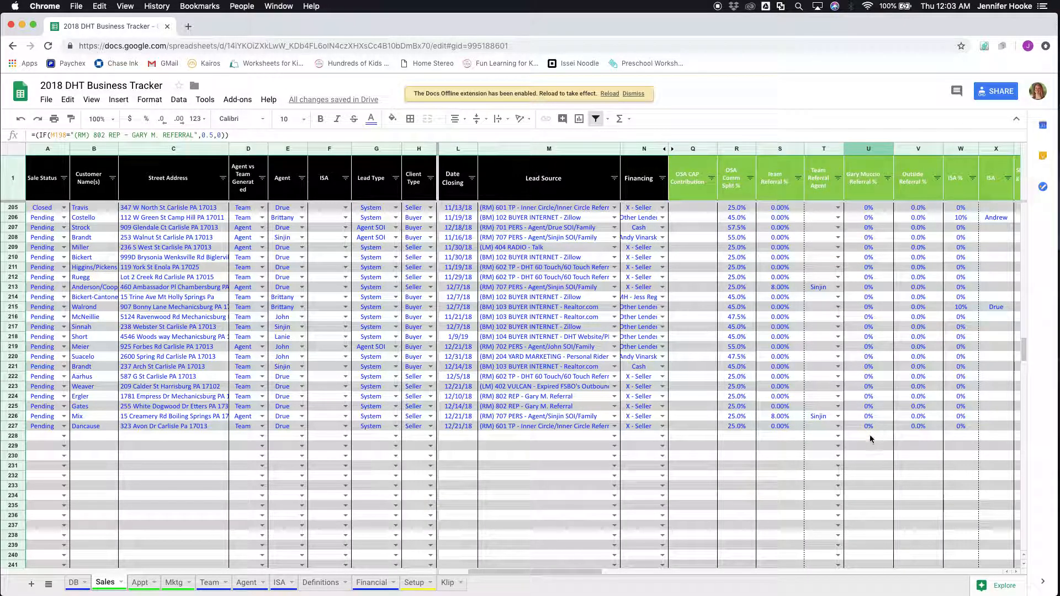
right_click(869, 437)
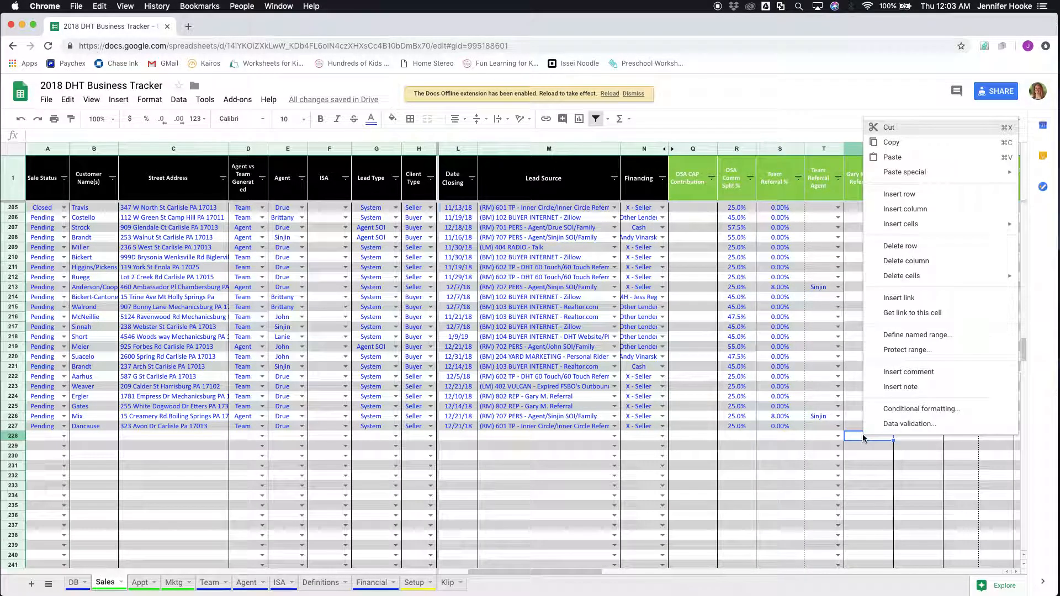
key("Escape")
left_click(555, 436)
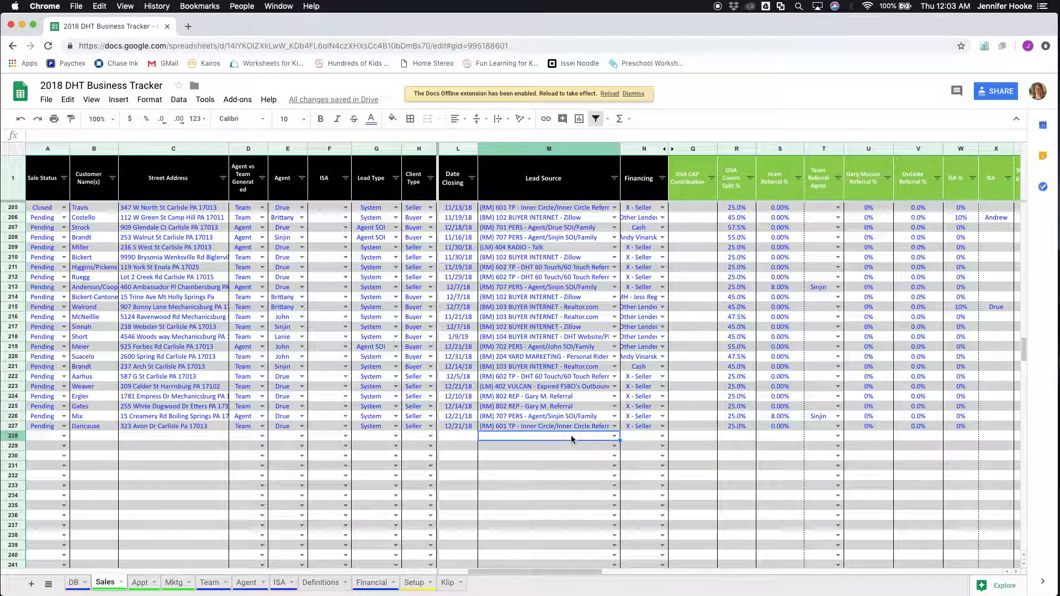
left_click(613, 437)
scroll(596, 480, "down", 1)
scroll(592, 510, "down", 3)
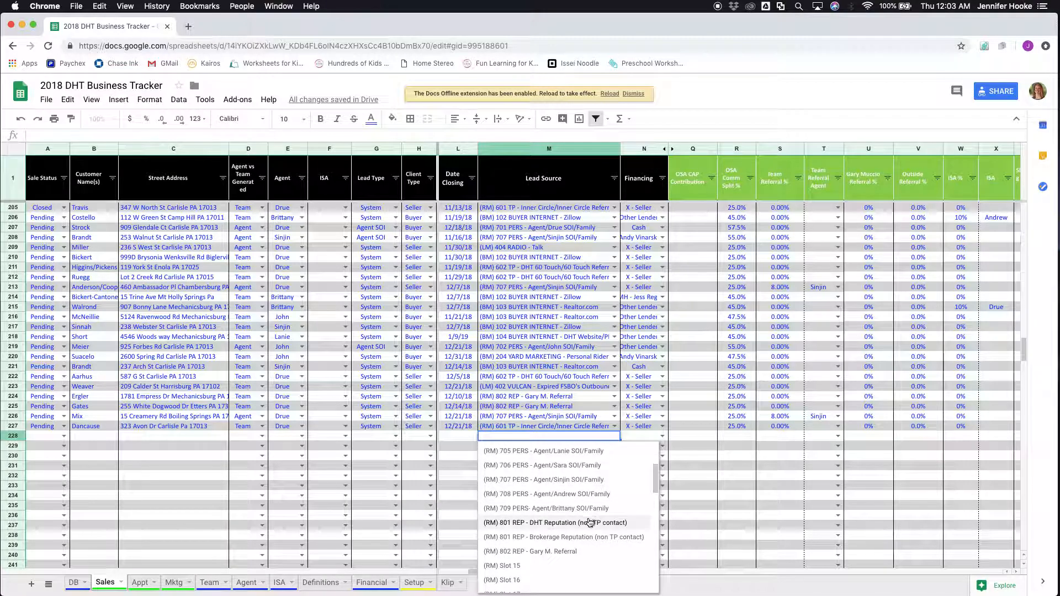
left_click(576, 552)
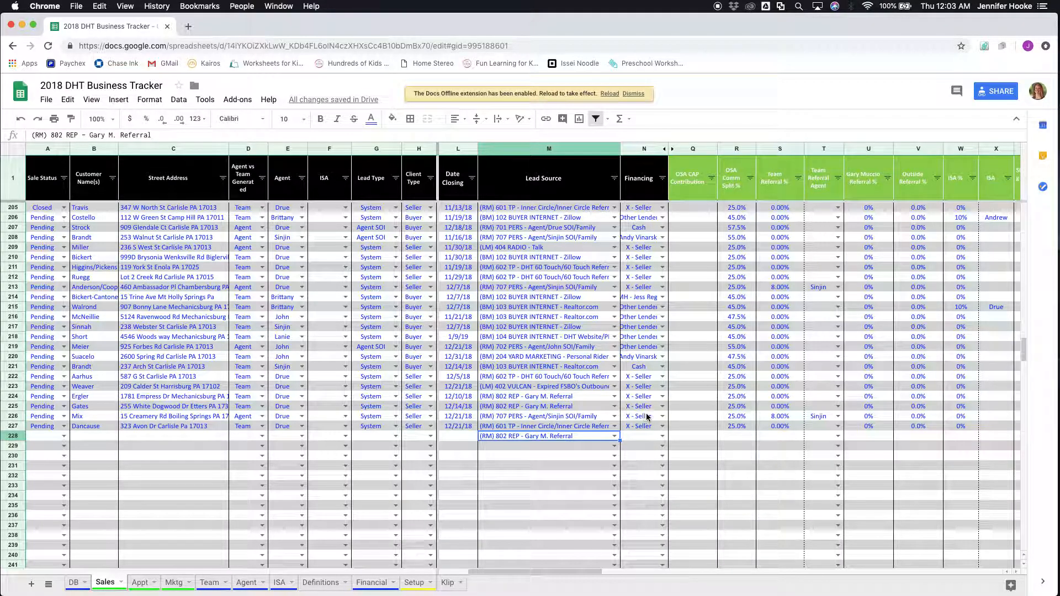
Look through the Lead Source options for row 228 and choose the "(RM) 802 REP" referral option again
left_click(609, 448)
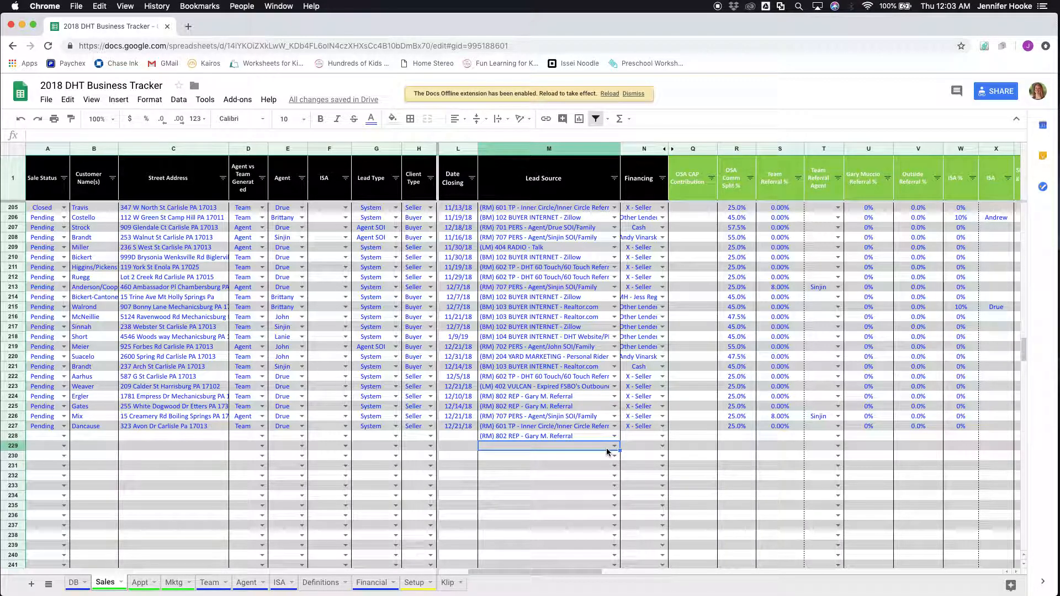
left_click(612, 437)
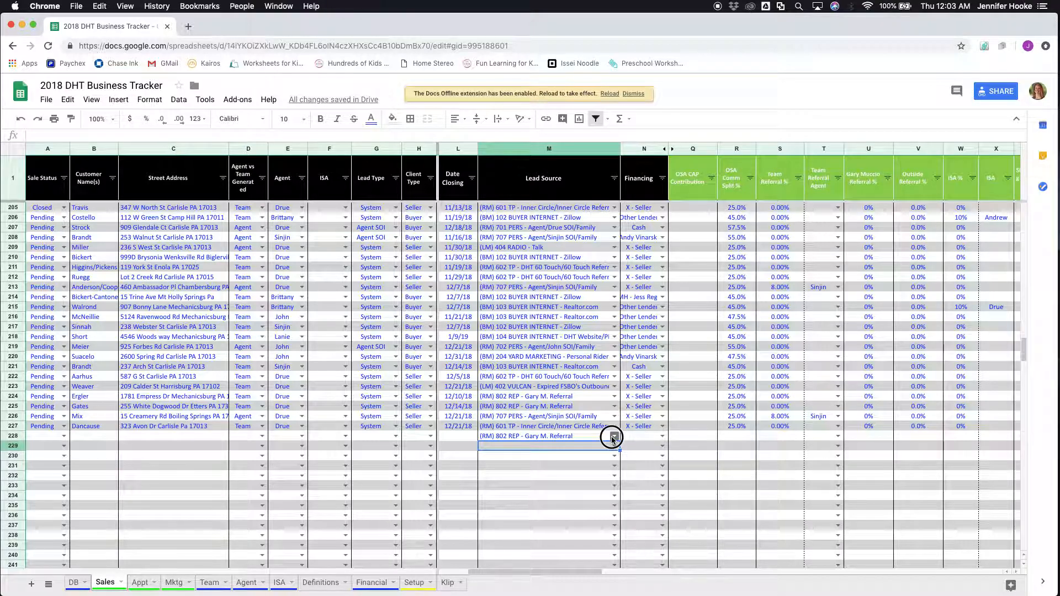
scroll(598, 510, "down", 3)
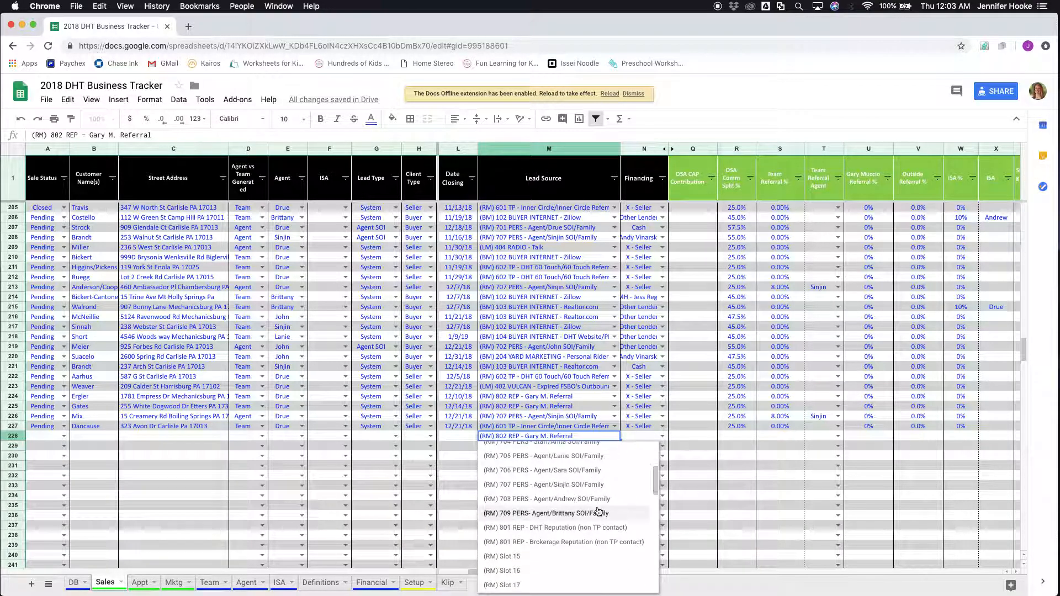
scroll(598, 508, "up", 1)
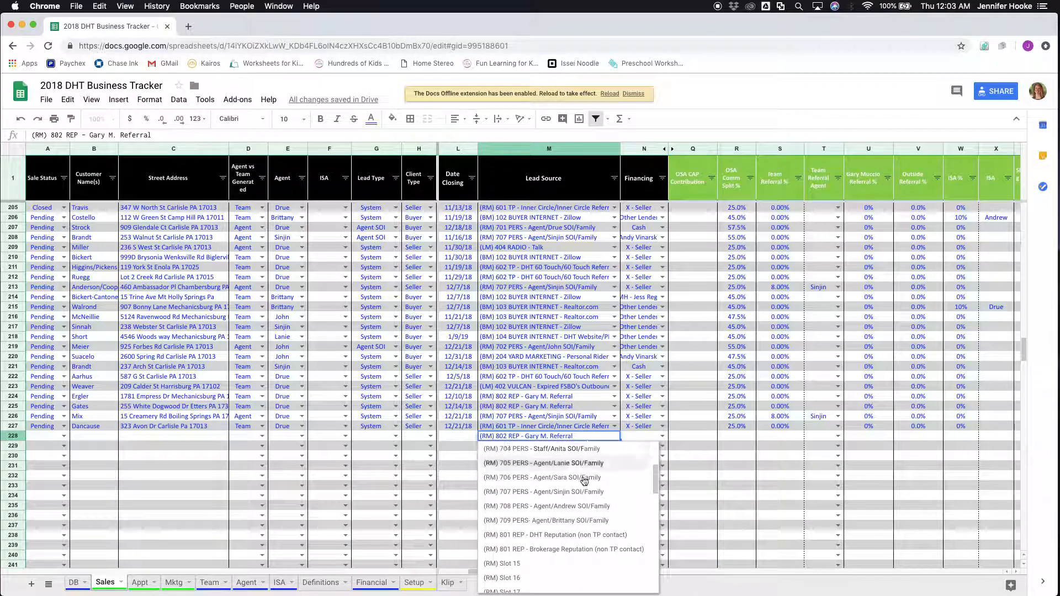
scroll(577, 551, "down", 3)
scroll(576, 550, "down", 6)
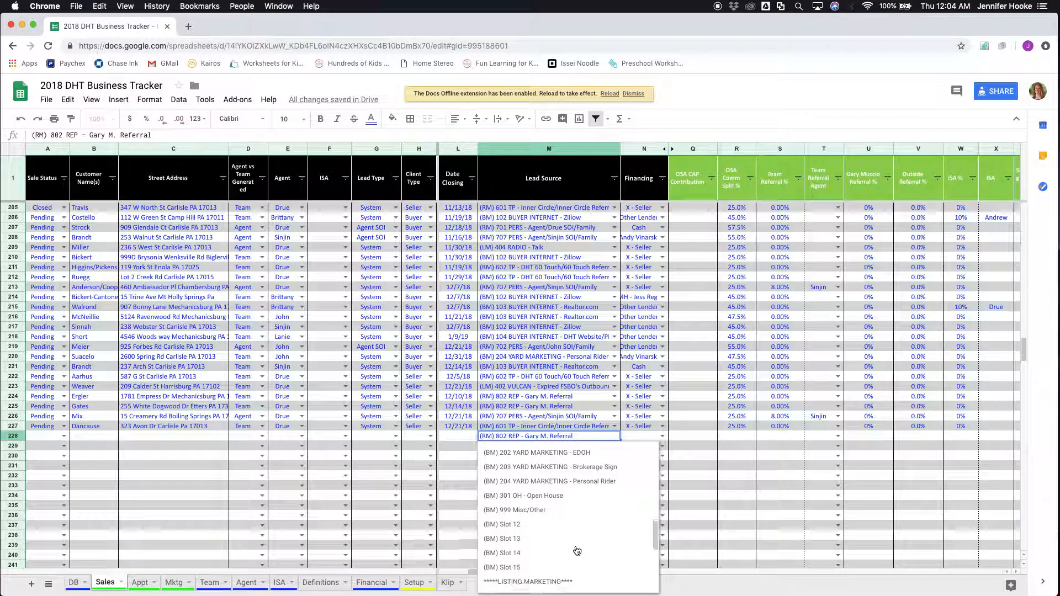
scroll(576, 550, "down", 1)
scroll(576, 551, "up", 6)
scroll(577, 551, "up", 4)
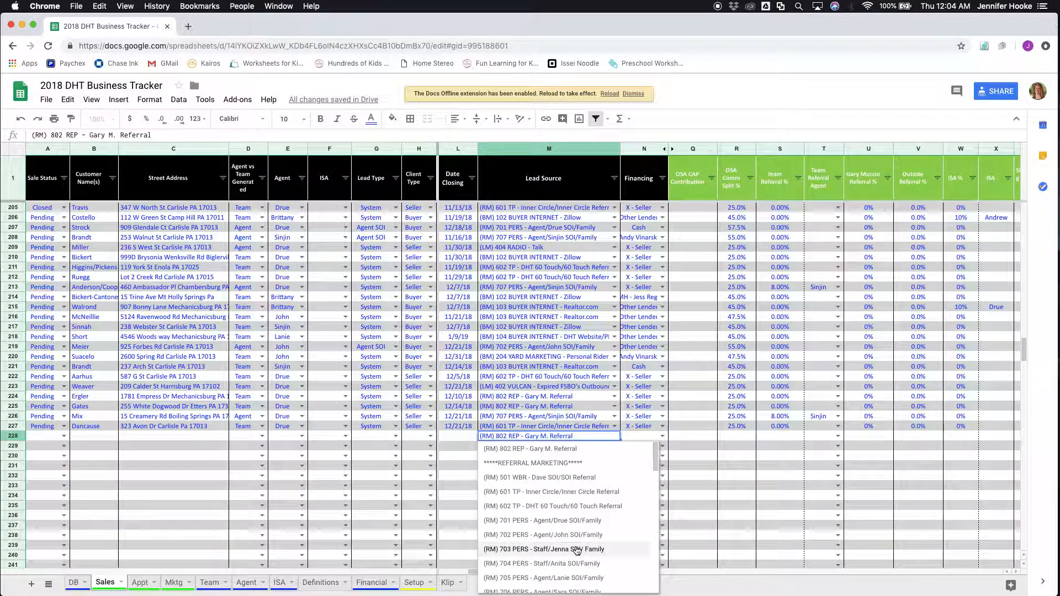
left_click(562, 447)
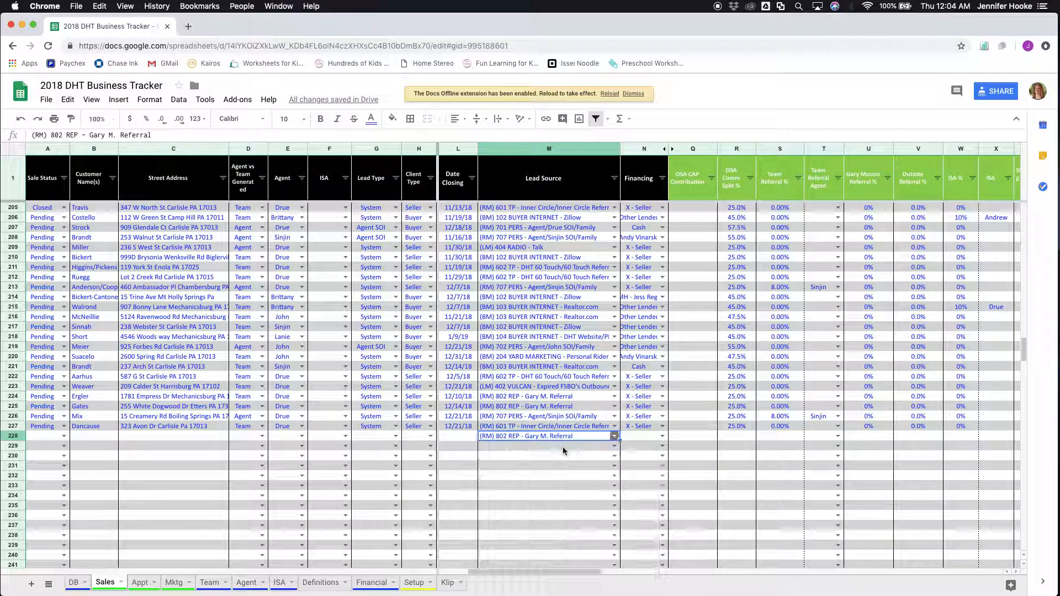
key("Return")
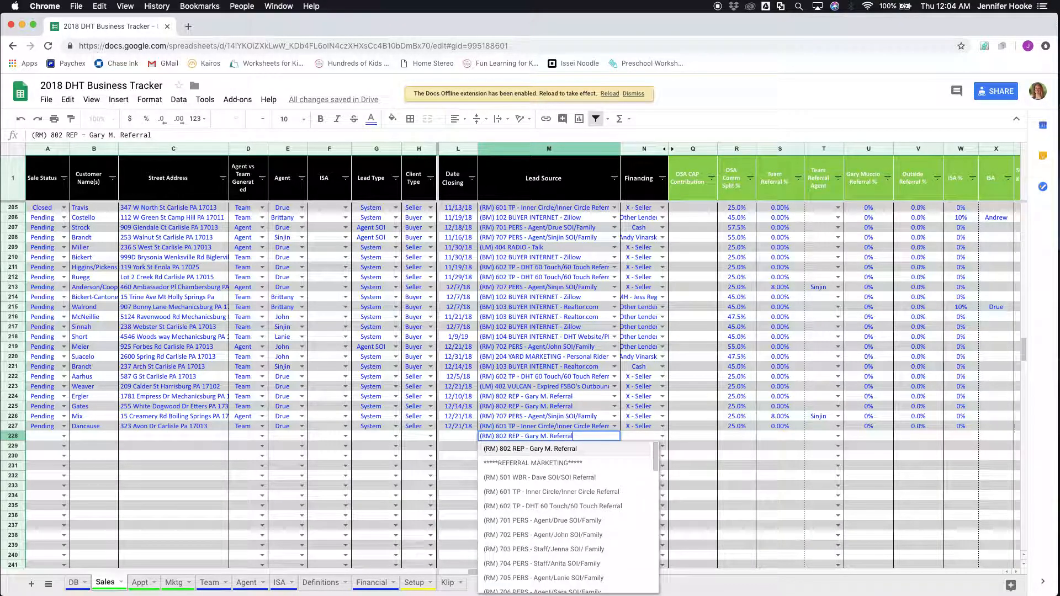
key("Return")
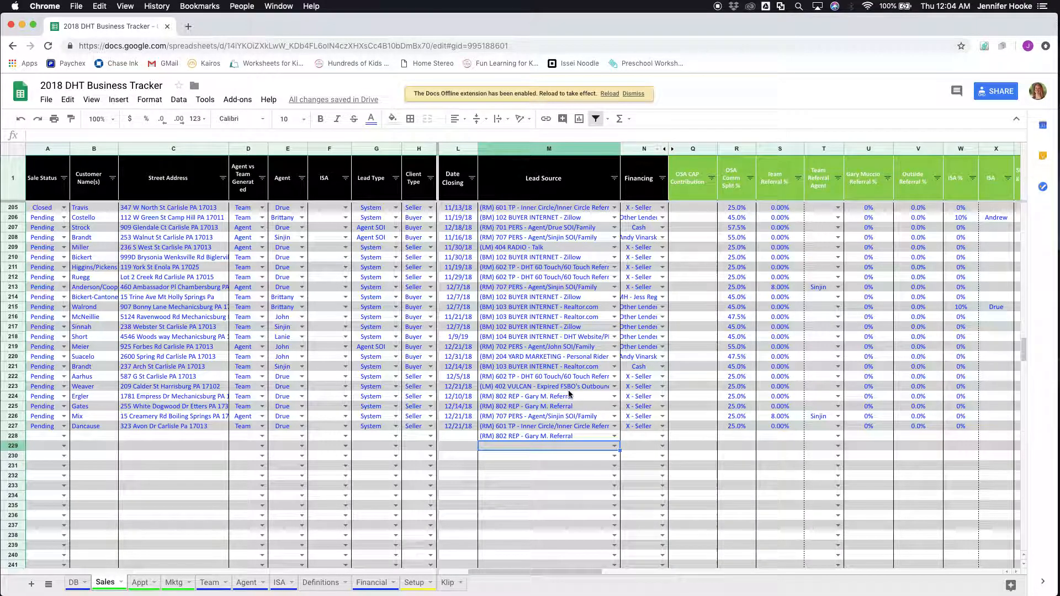
Clear the Lead Source entry in row 228
left_click(560, 437)
key("BackSpace")
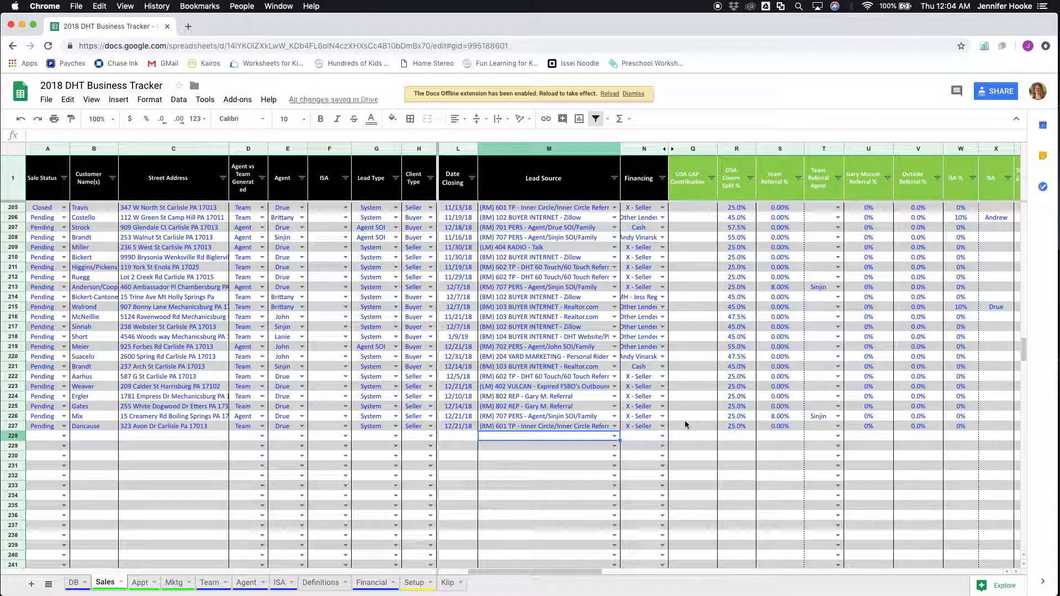
Inspect the referral percentage formula in cell U223 and the row's columns through Sales Price
right_click(873, 386)
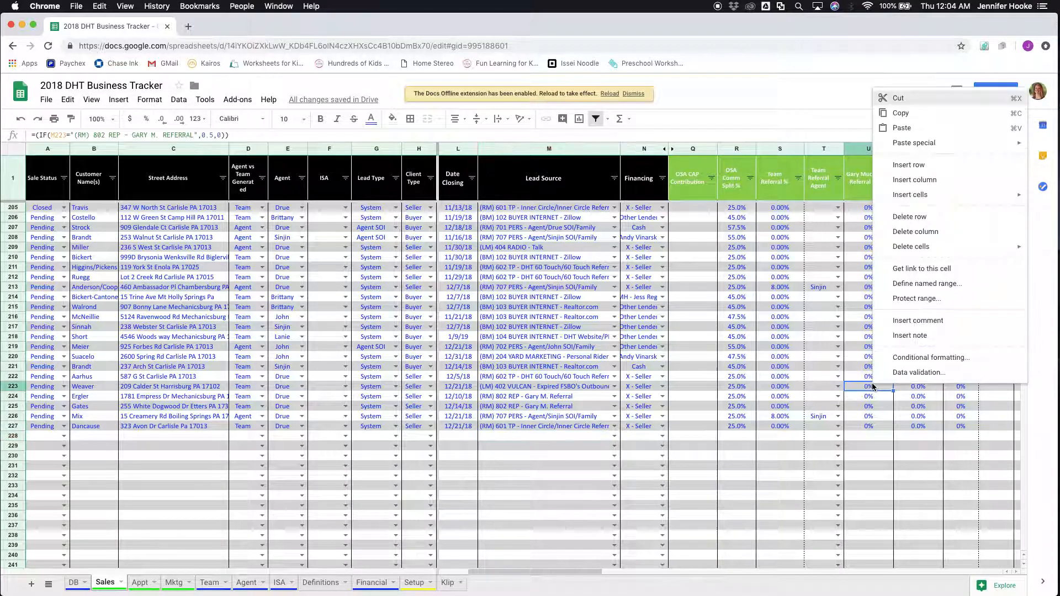
left_click(868, 389)
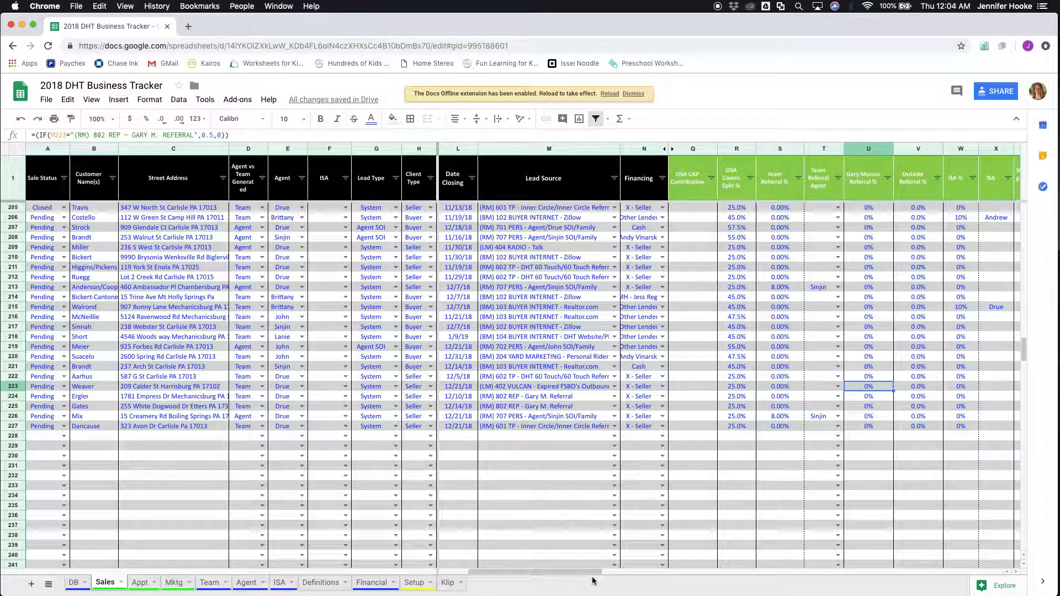
left_click_drag(588, 576, 652, 575)
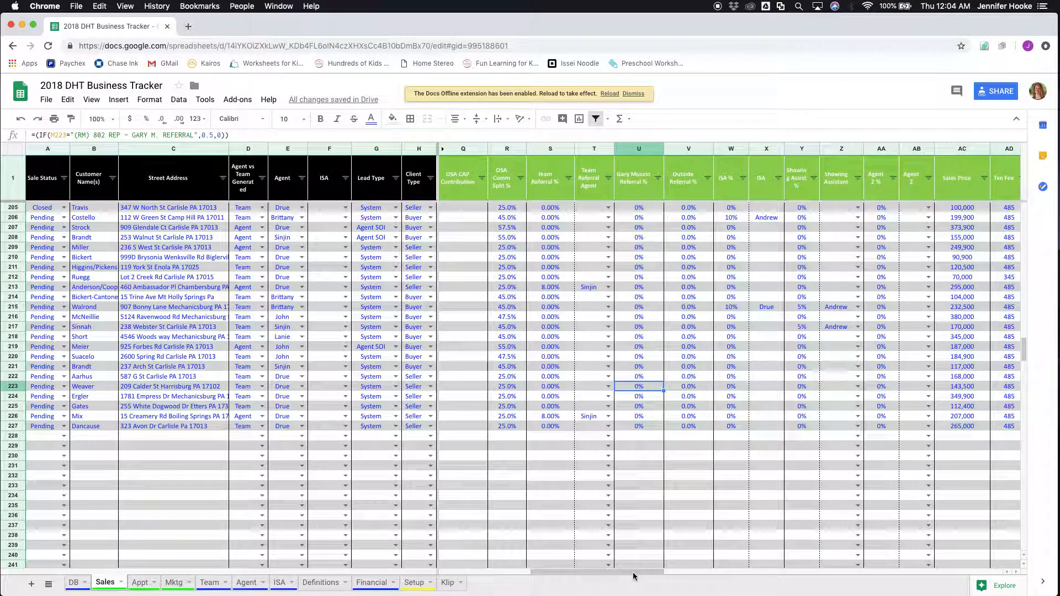
Examine the referral COS amounts in column AZ and the matching referral percentages in column U for filled rows 193 to 227
left_click_drag(633, 574, 871, 563)
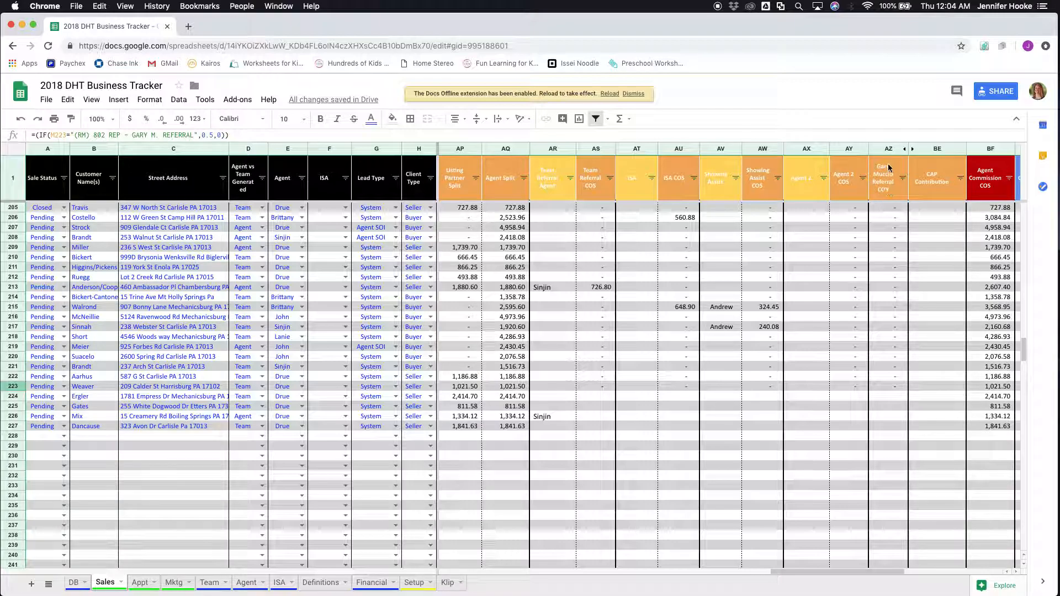
scroll(891, 243, "up", 4)
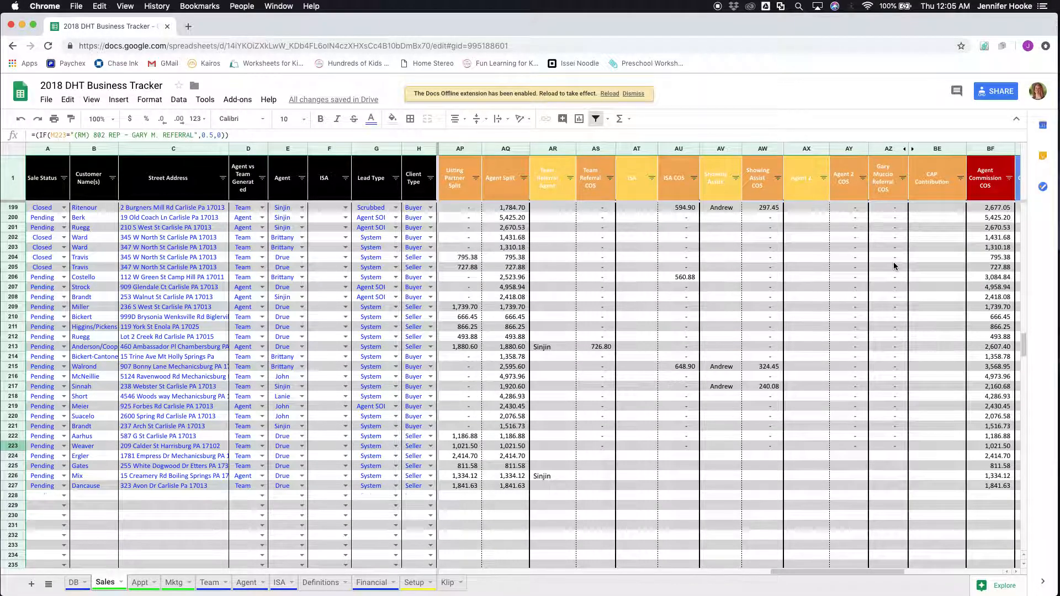
scroll(893, 254, "left", 1)
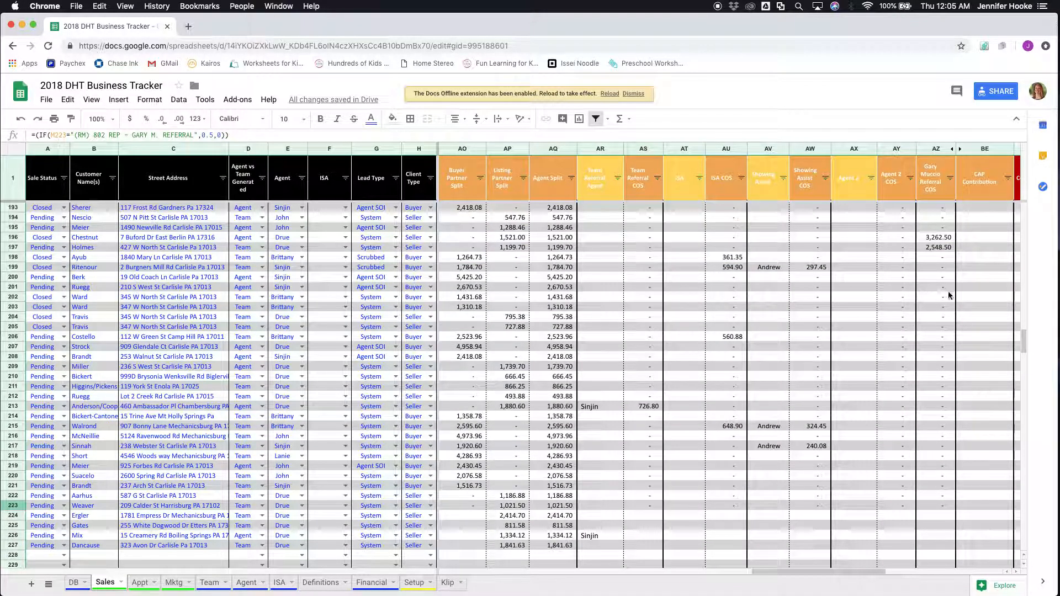
scroll(945, 279, "down", 2)
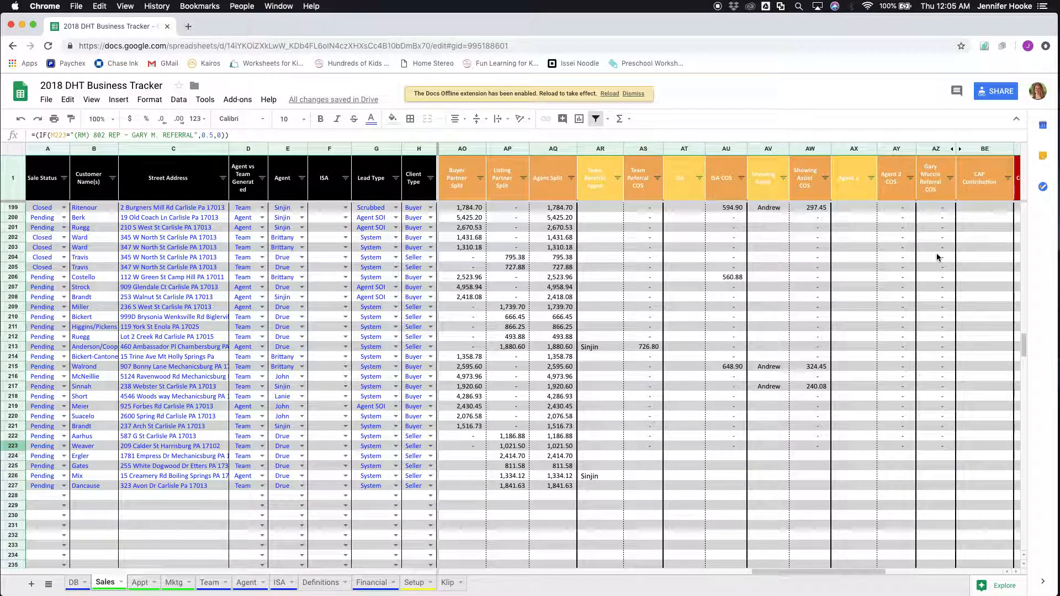
scroll(939, 265, "up", 2)
scroll(936, 254, "left", 1)
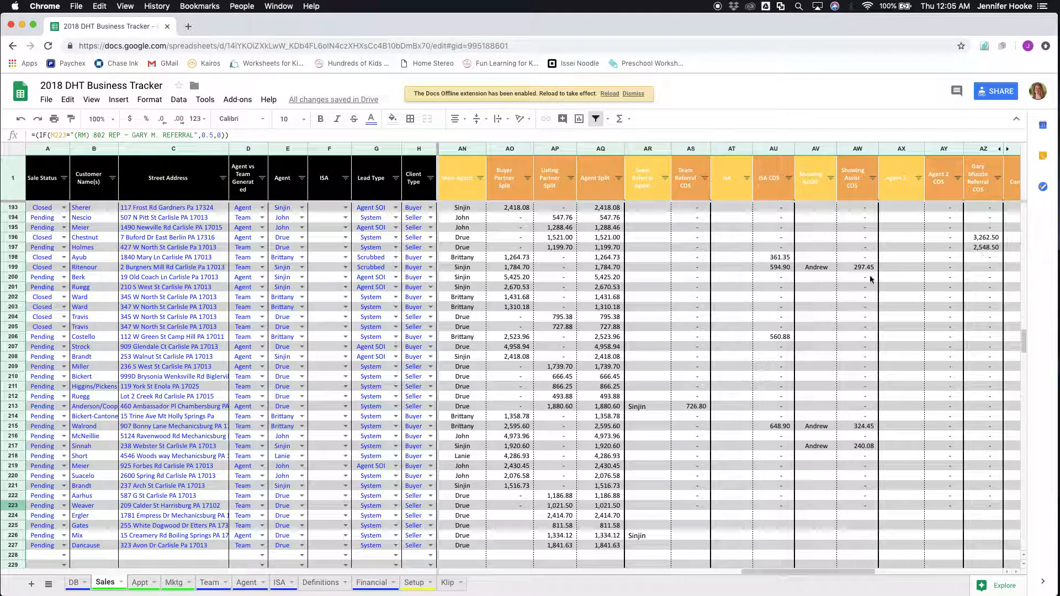
scroll(690, 293, "left", 10)
scroll(678, 296, "left", 2)
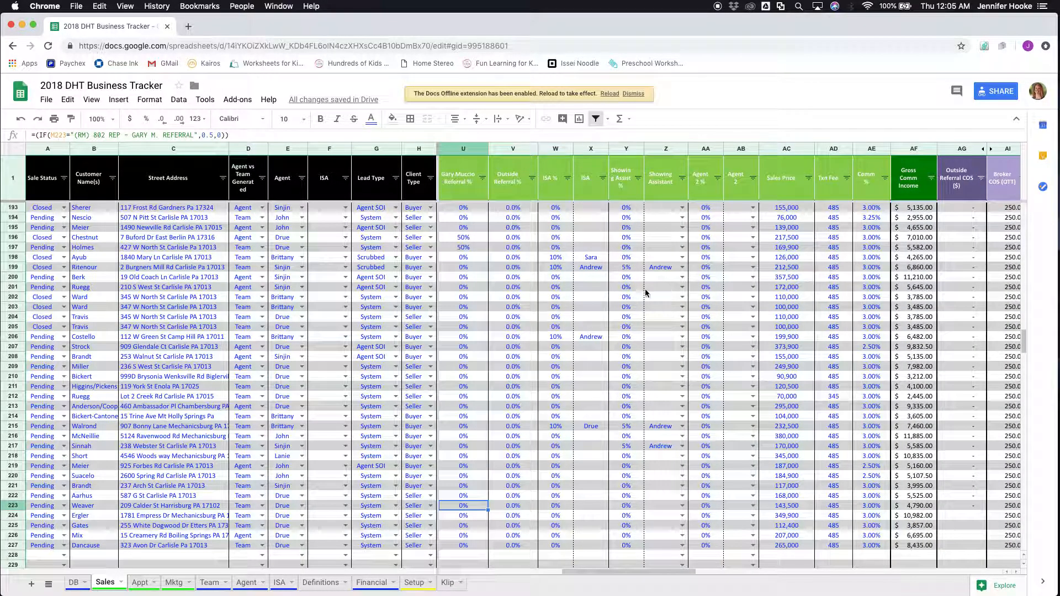
scroll(560, 303, "left", 3)
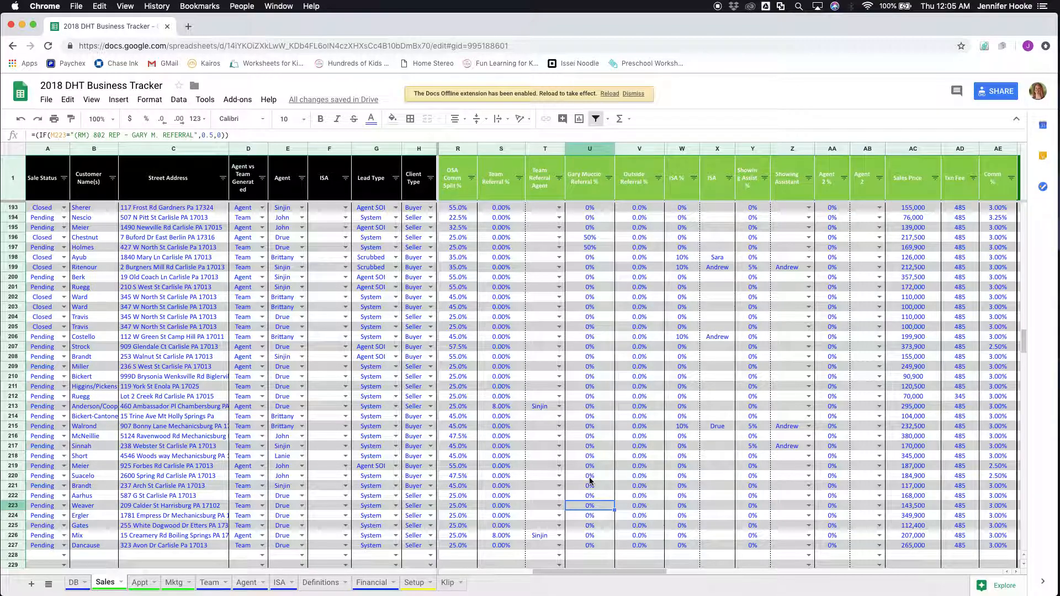
Compare the referral percentage cells U224 and U223, and copy the formula from U223
scroll(589, 521, "down", 4)
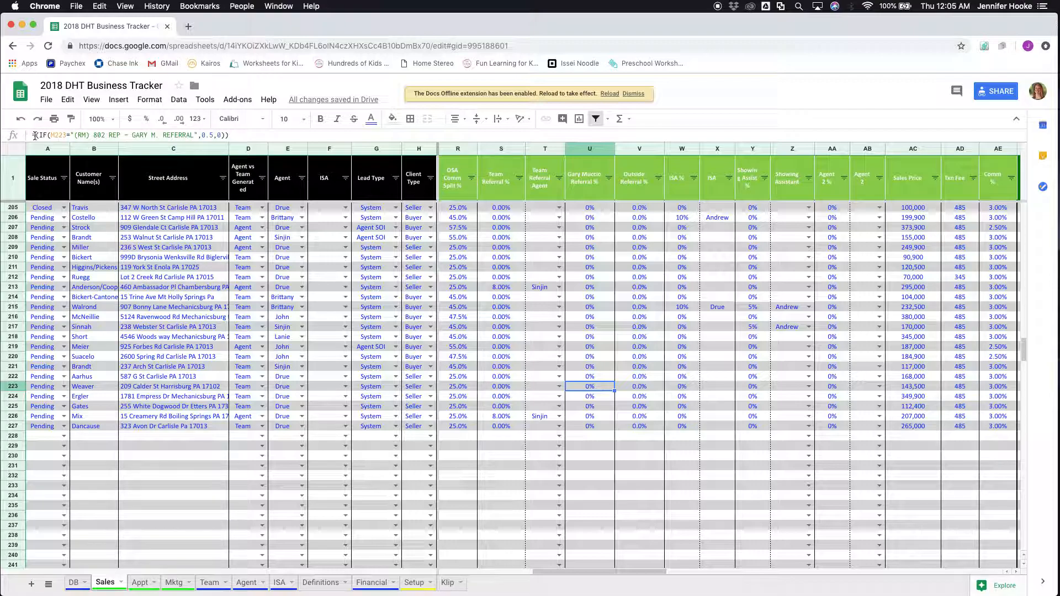
left_click(601, 397)
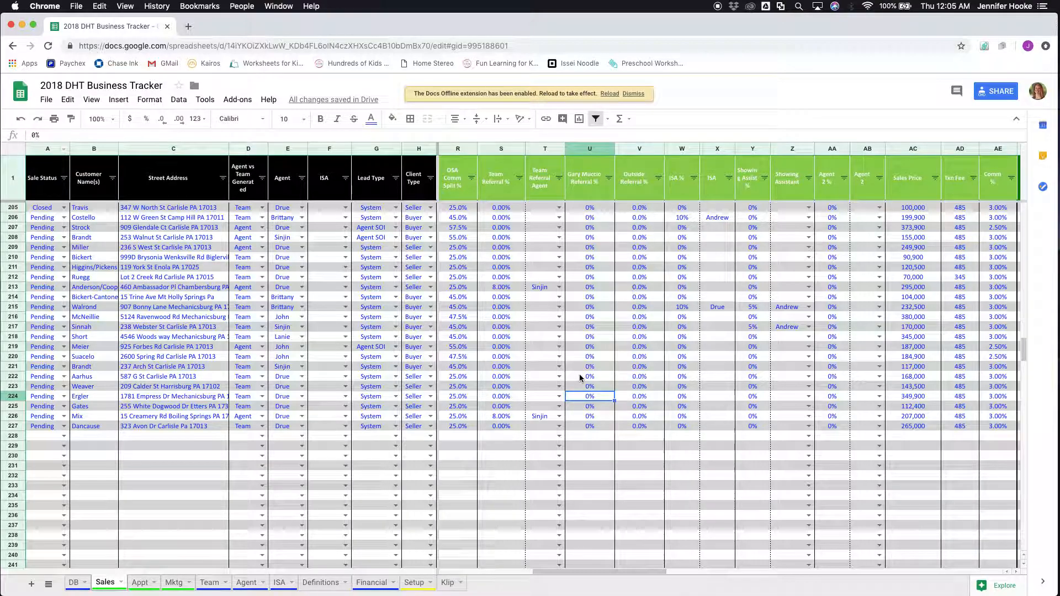
left_click(595, 387)
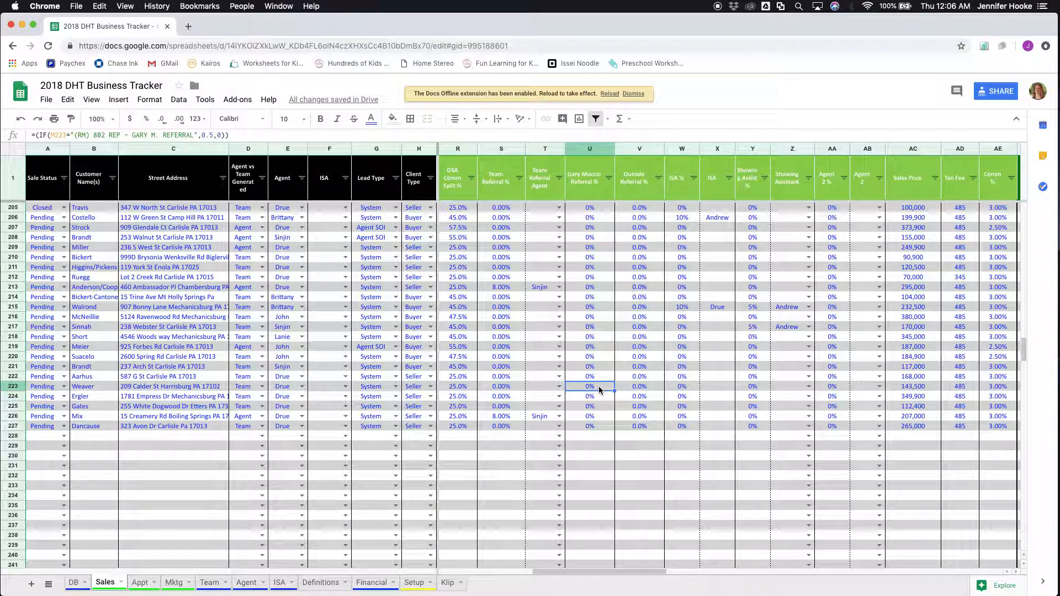
right_click(598, 386)
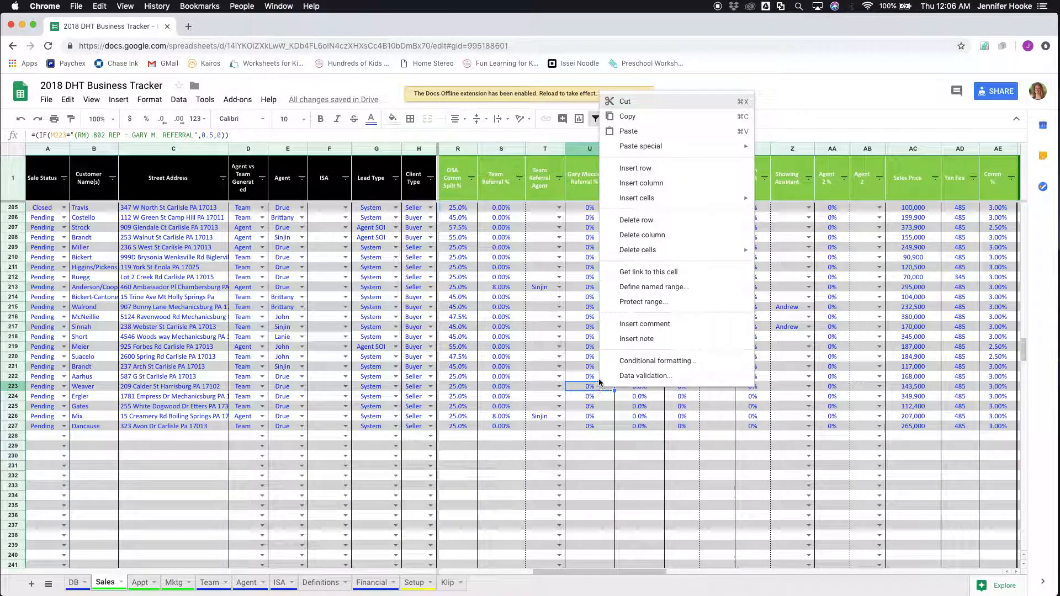
left_click(643, 117)
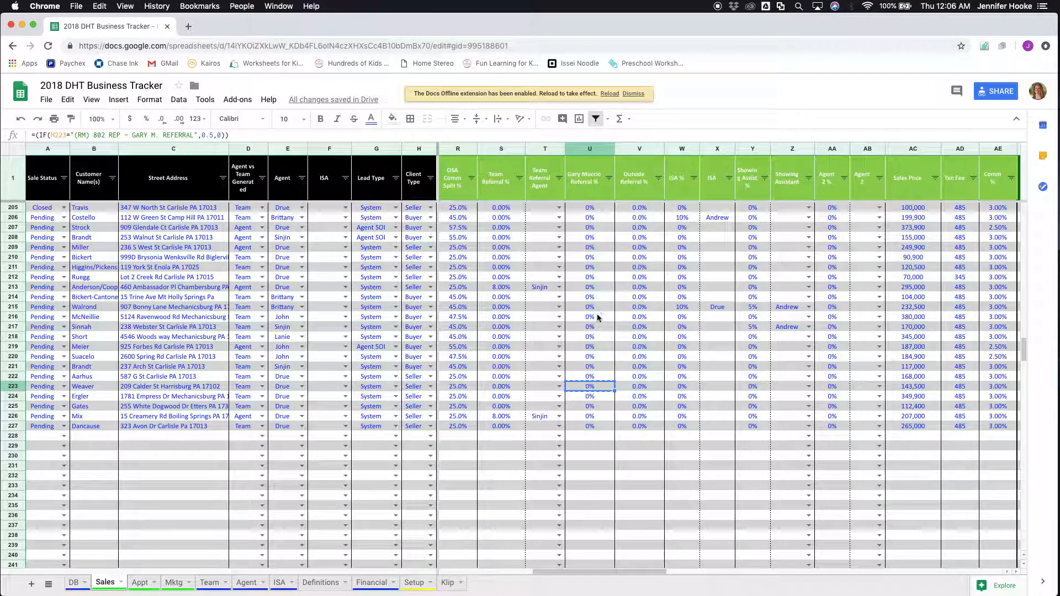
Paste the copied referral percentage formula into U224 through U523, the last row of the sheet
left_click(595, 397)
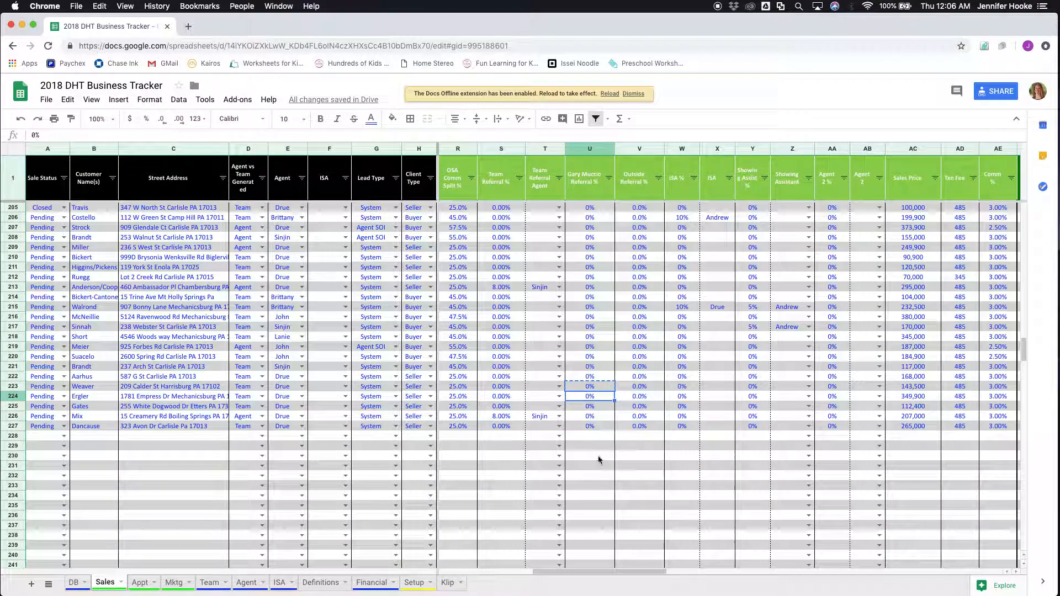
scroll(598, 455, "down", 6)
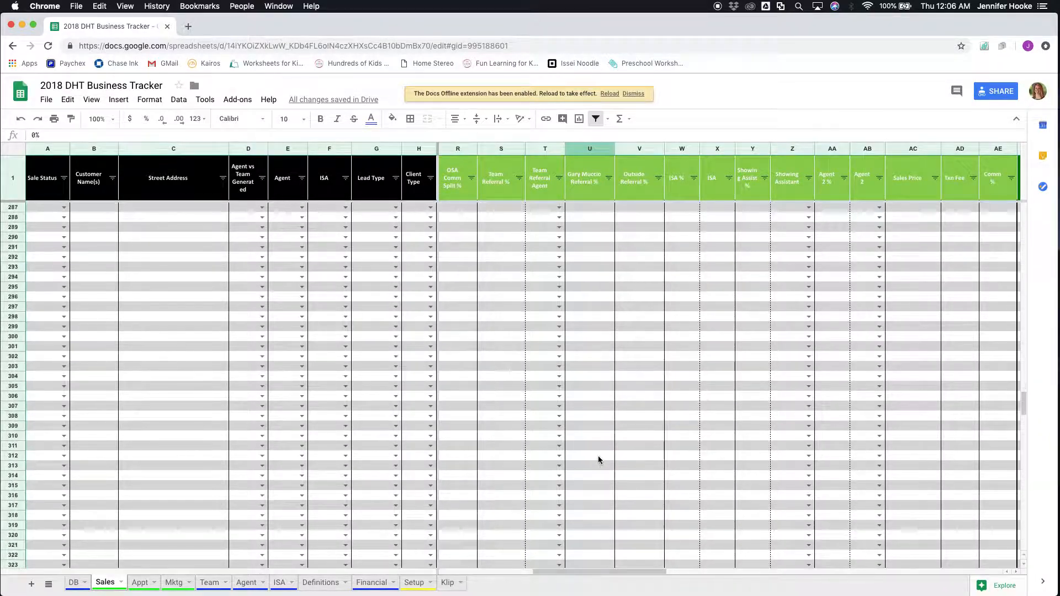
scroll(599, 457, "down", 20)
scroll(599, 460, "down", 20)
scroll(598, 459, "right", 2)
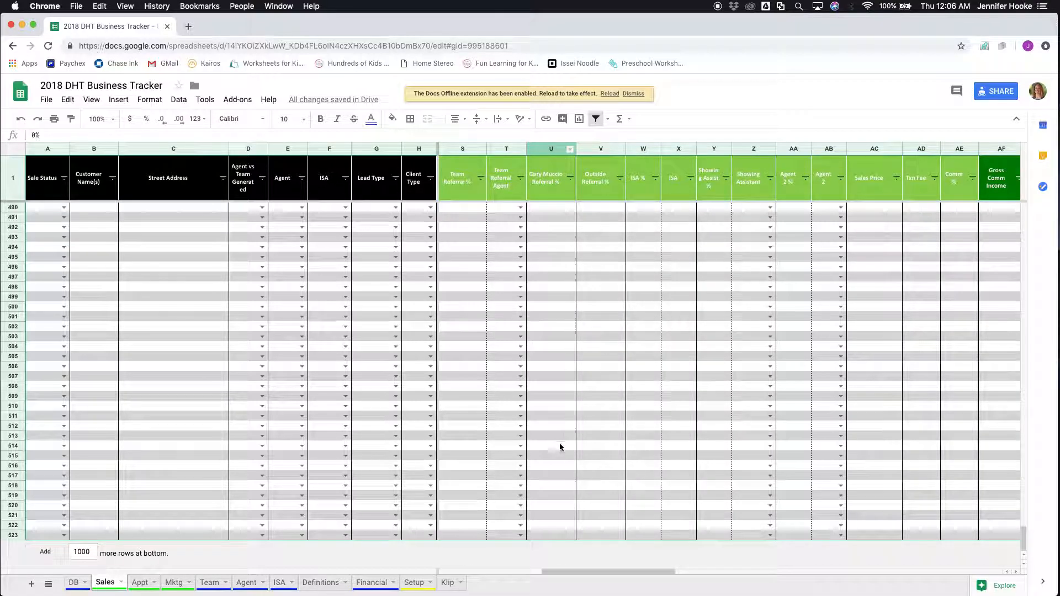
left_click(555, 535, "shift")
scroll(560, 389, "up", 10)
scroll(561, 389, "left", 1)
scroll(561, 389, "up", 10)
scroll(561, 389, "left", 1)
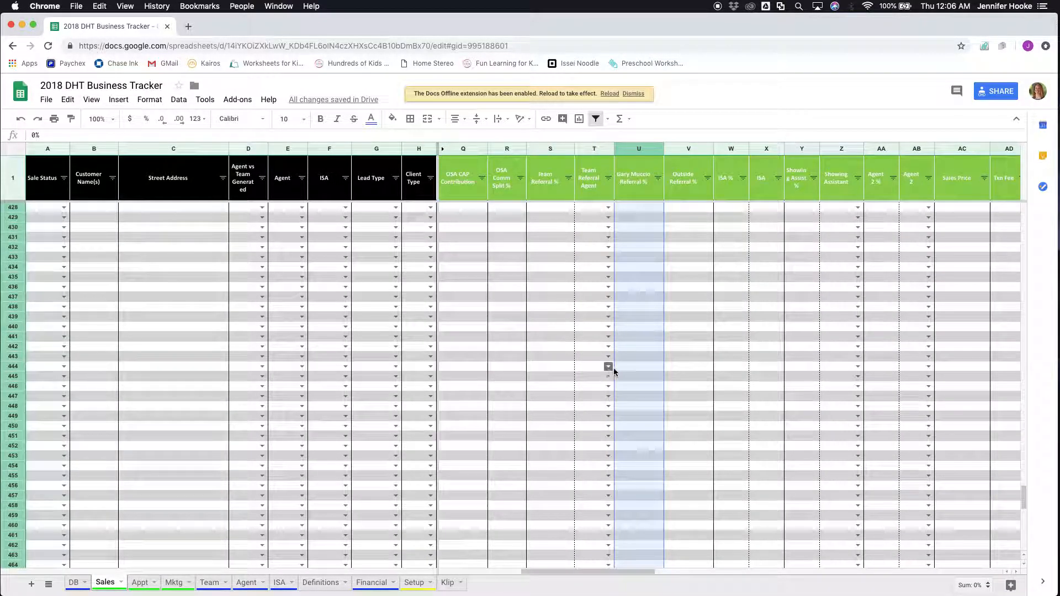
scroll(657, 363, "up", 7)
scroll(658, 363, "left", 2)
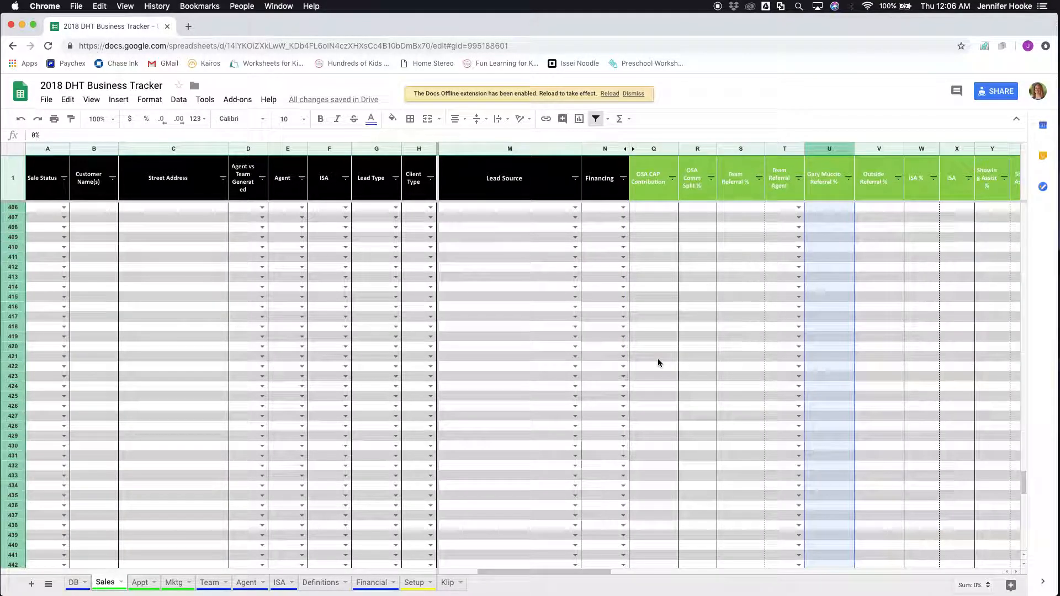
scroll(658, 362, "right", 3)
scroll(657, 362, "up", 5)
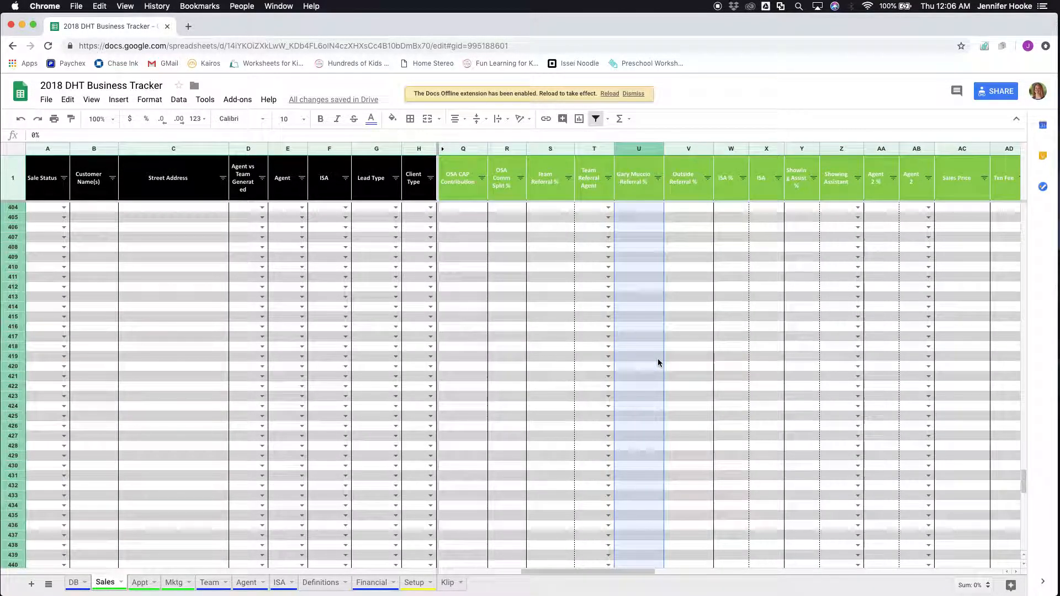
scroll(658, 359, "up", 6)
scroll(658, 359, "left", 3)
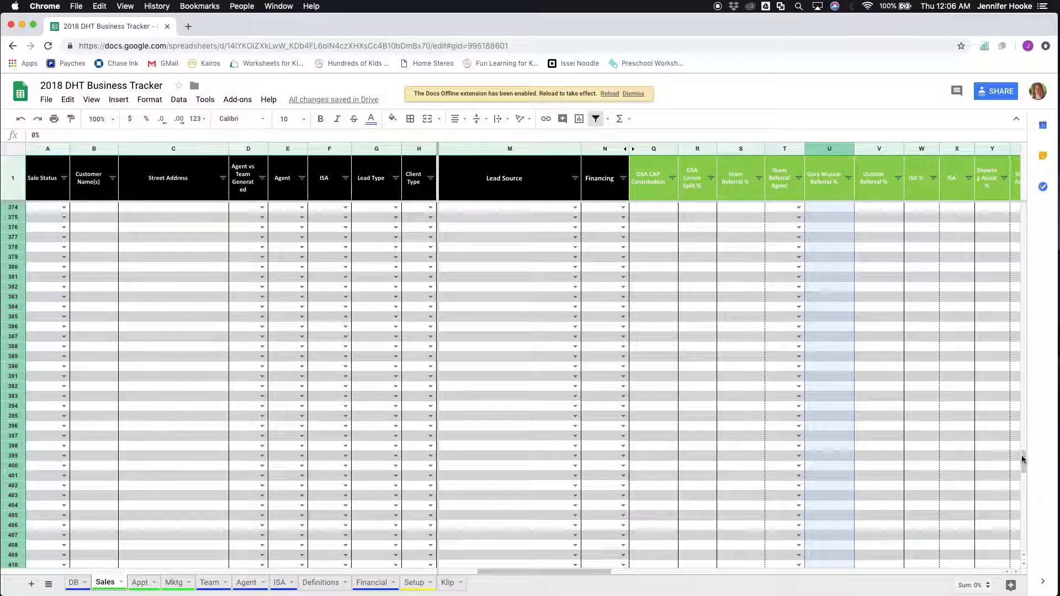
left_click_drag(1025, 458, 1028, 353)
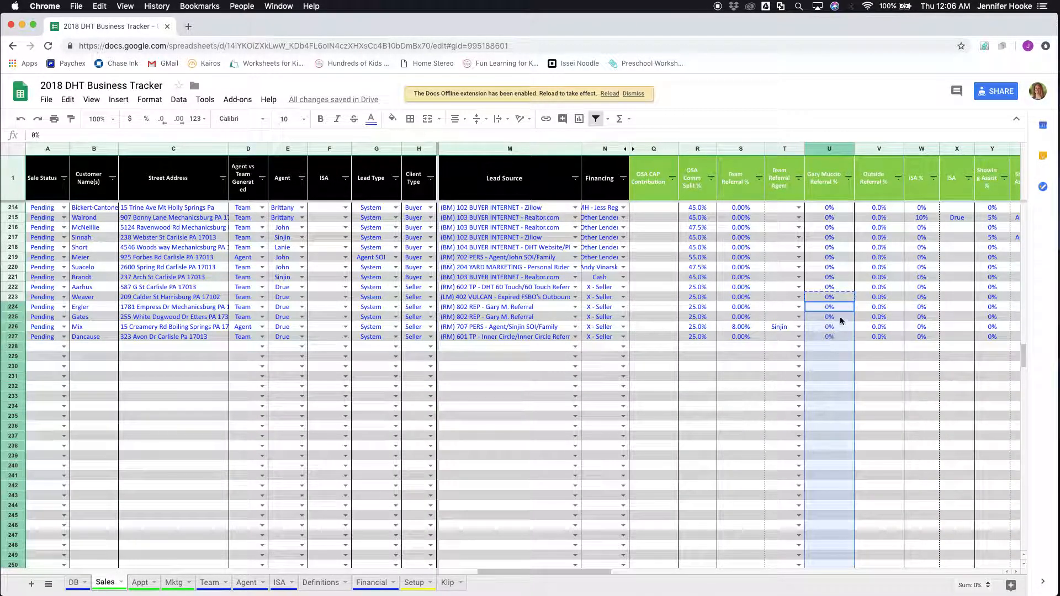
right_click(839, 340)
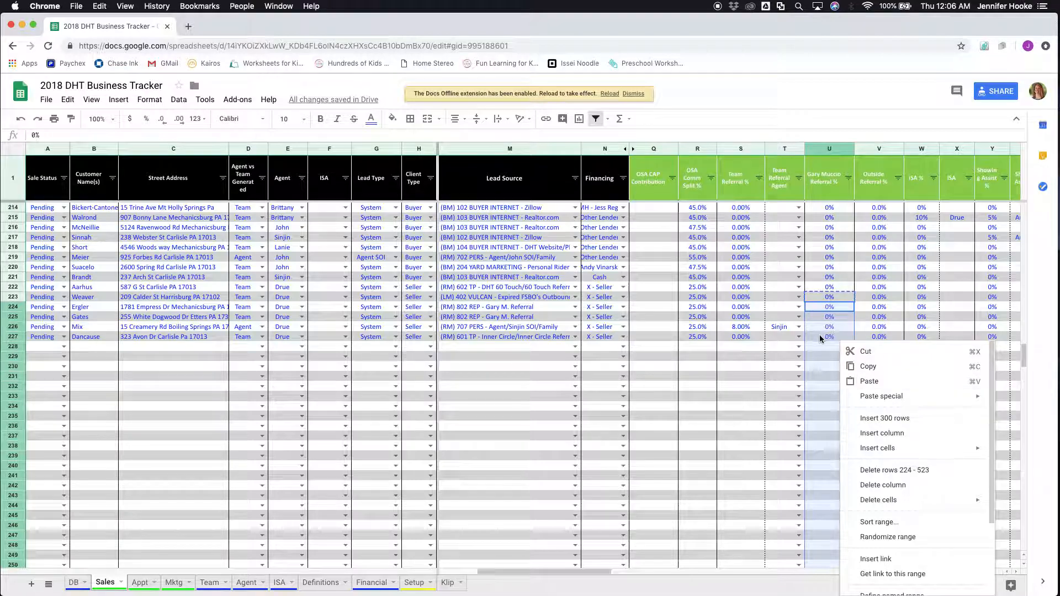
left_click(873, 382)
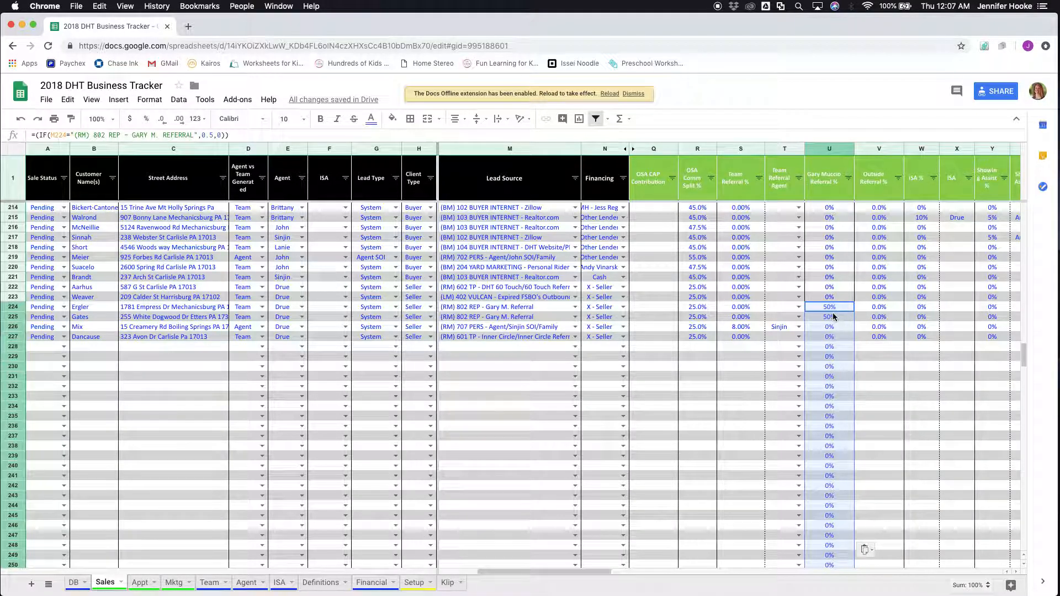
Copy the referral COS formula from AZ223 and paste it into AZ224 through AZ523
left_click_drag(597, 571, 894, 589)
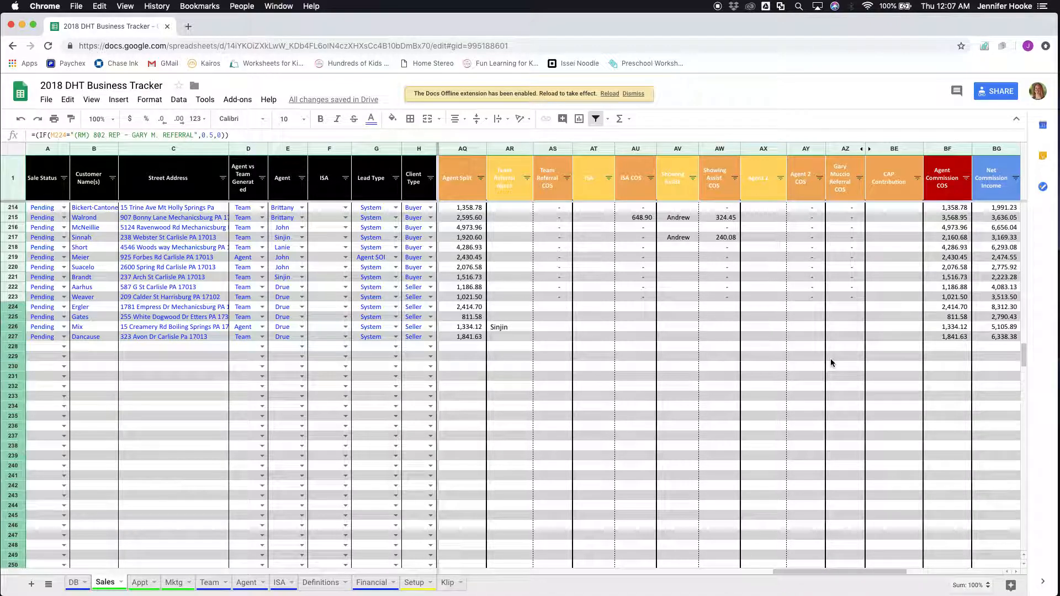
left_click(847, 297)
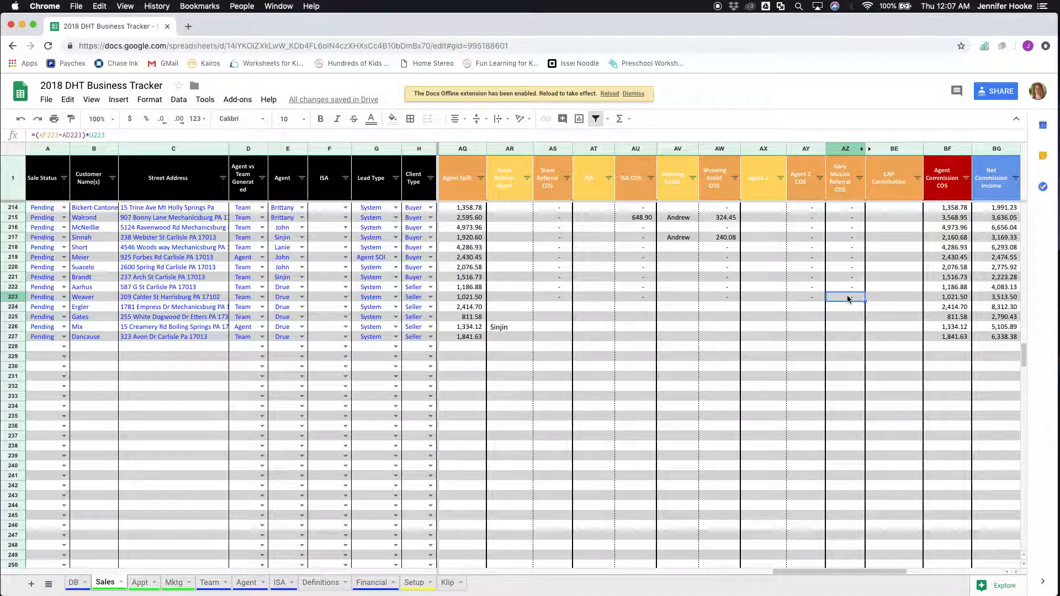
key("super+c")
right_click(847, 296)
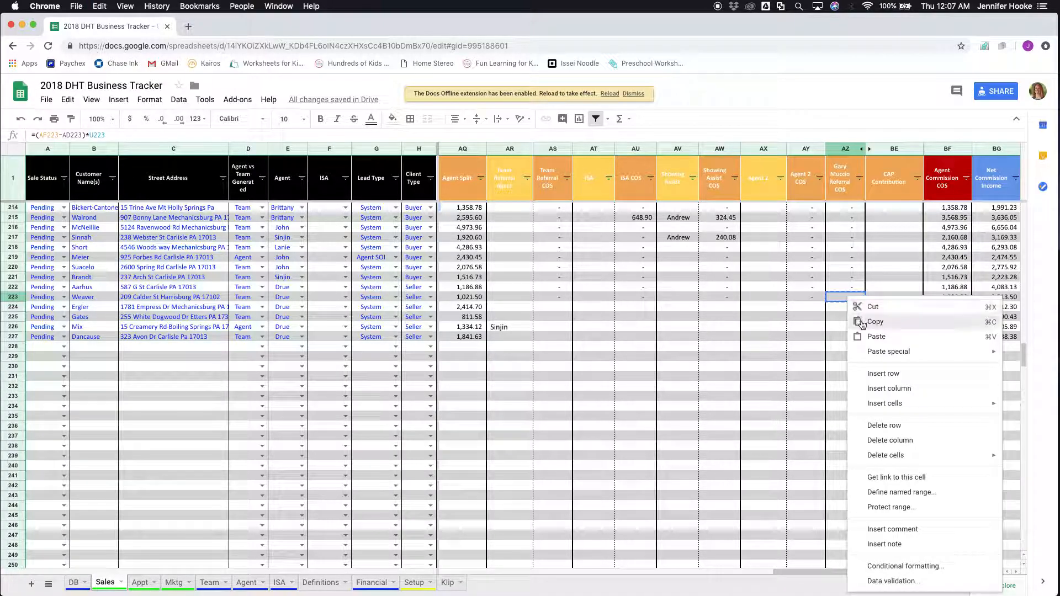
left_click(864, 323)
left_click(845, 309)
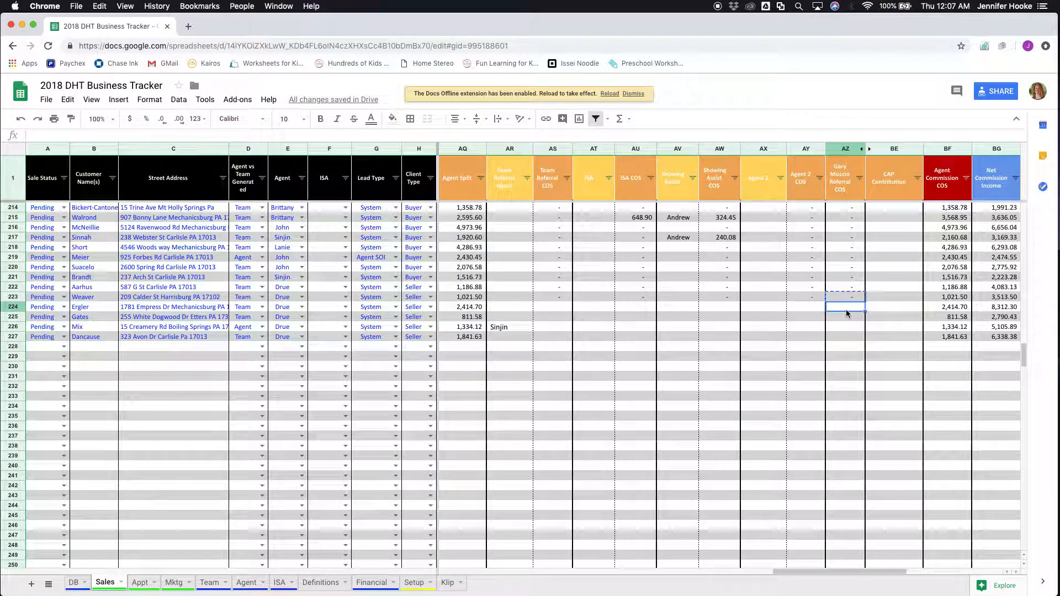
scroll(843, 405, "down", 20)
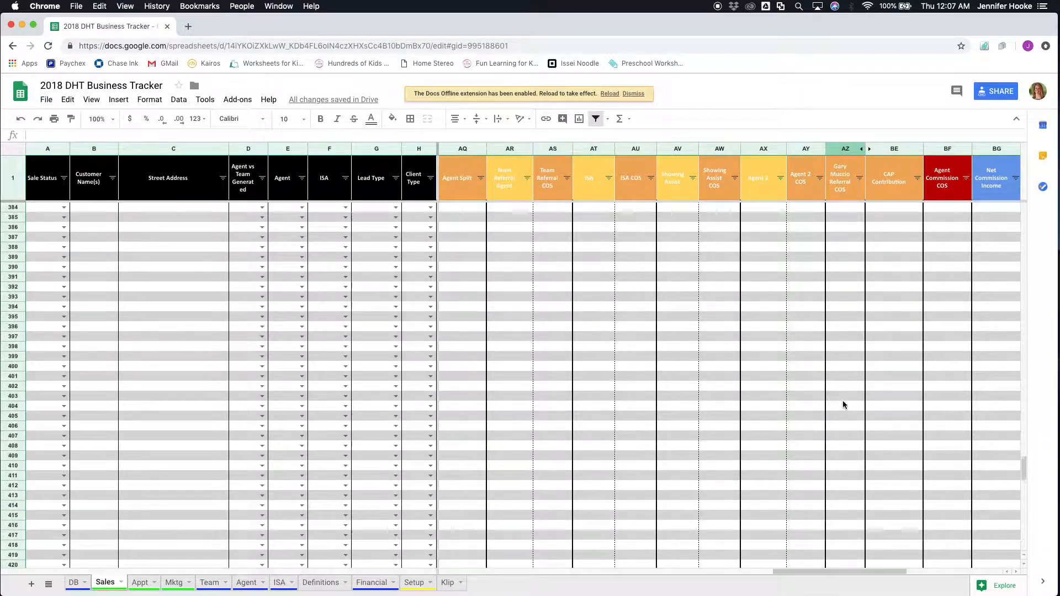
scroll(842, 405, "down", 3)
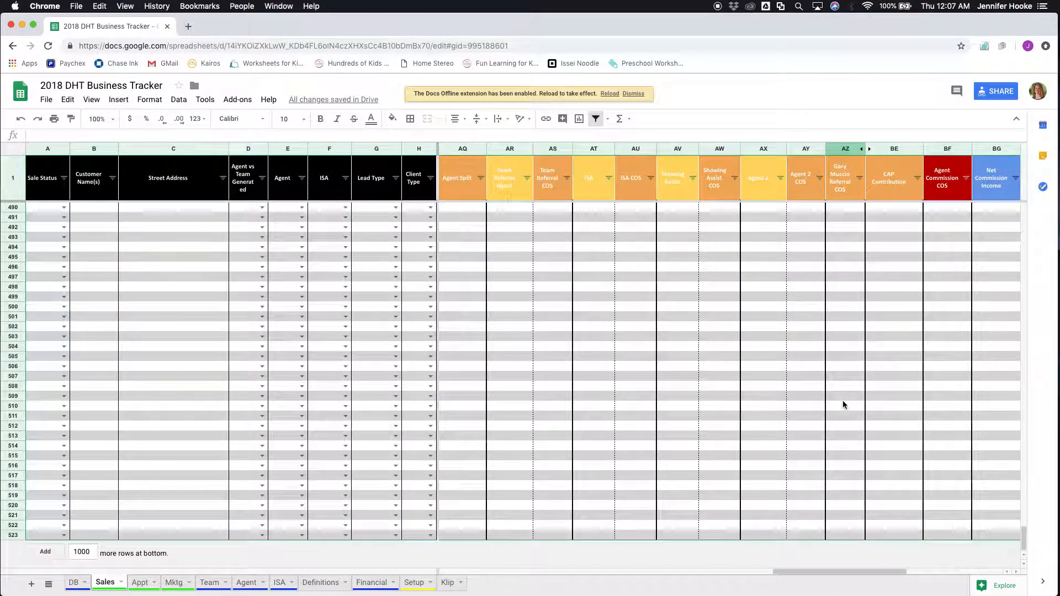
left_click(841, 535, "shift")
right_click(841, 535)
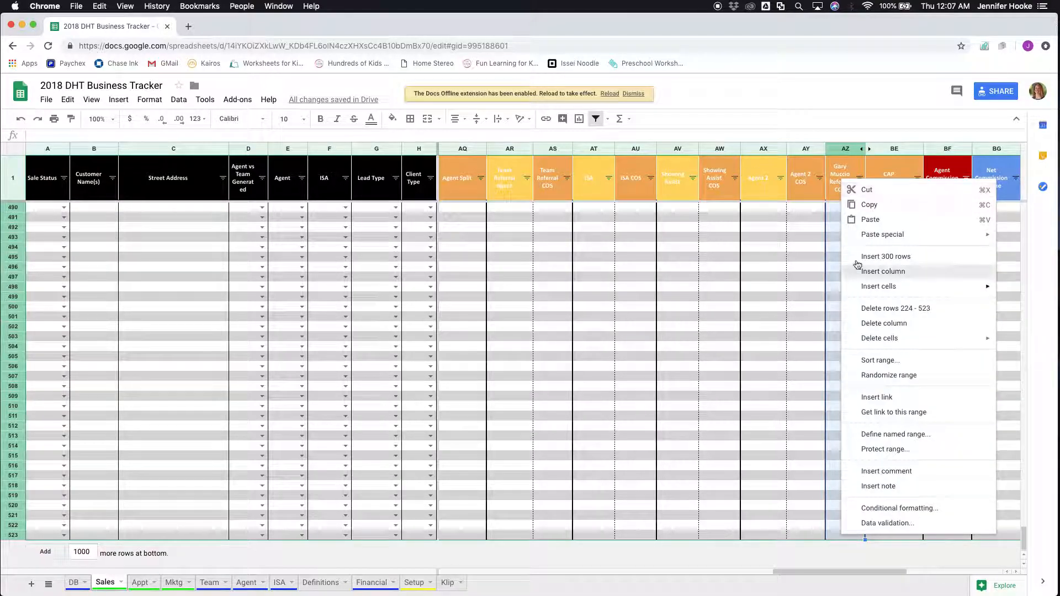
left_click(877, 226)
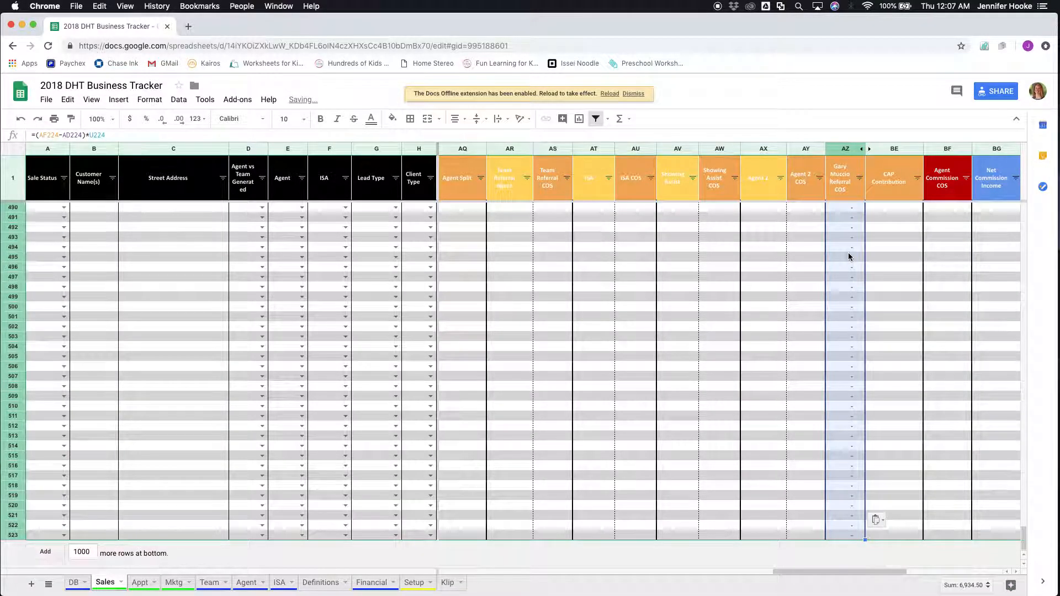
Check the referral COS amounts in rows 224 and 225 against their referral percentages and lead sources
scroll(848, 253, "up", 3)
scroll(849, 256, "up", 3)
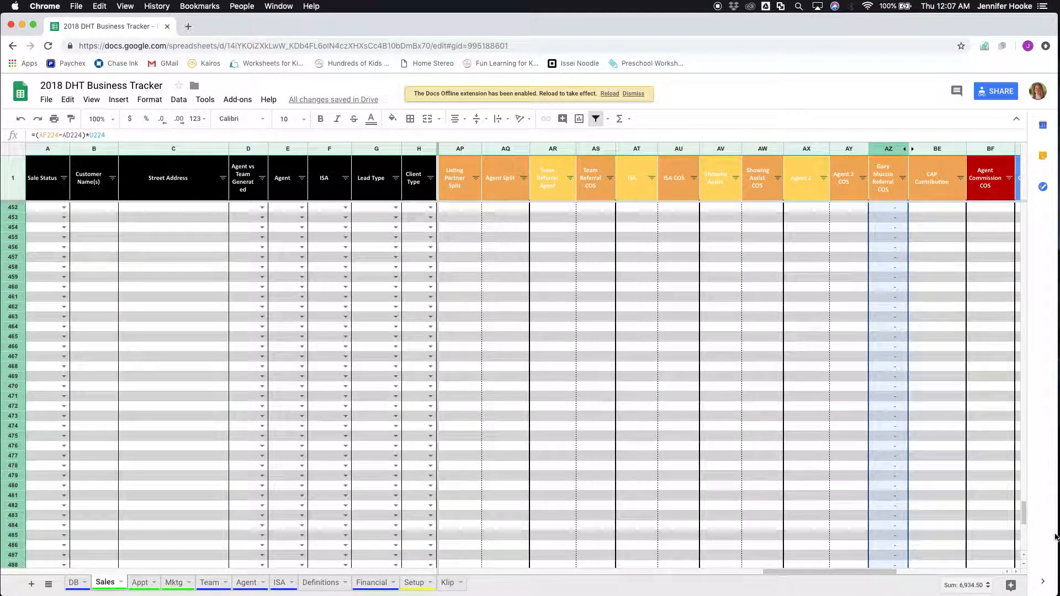
left_click_drag(1025, 512, 1029, 341)
left_click_drag(1023, 511, 1010, 352)
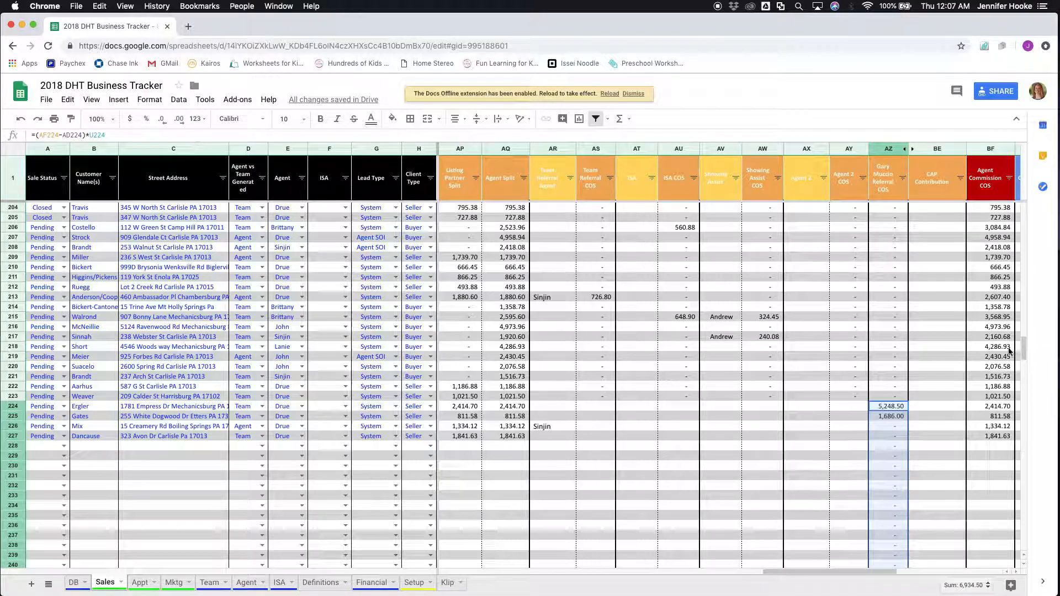
left_click(889, 407)
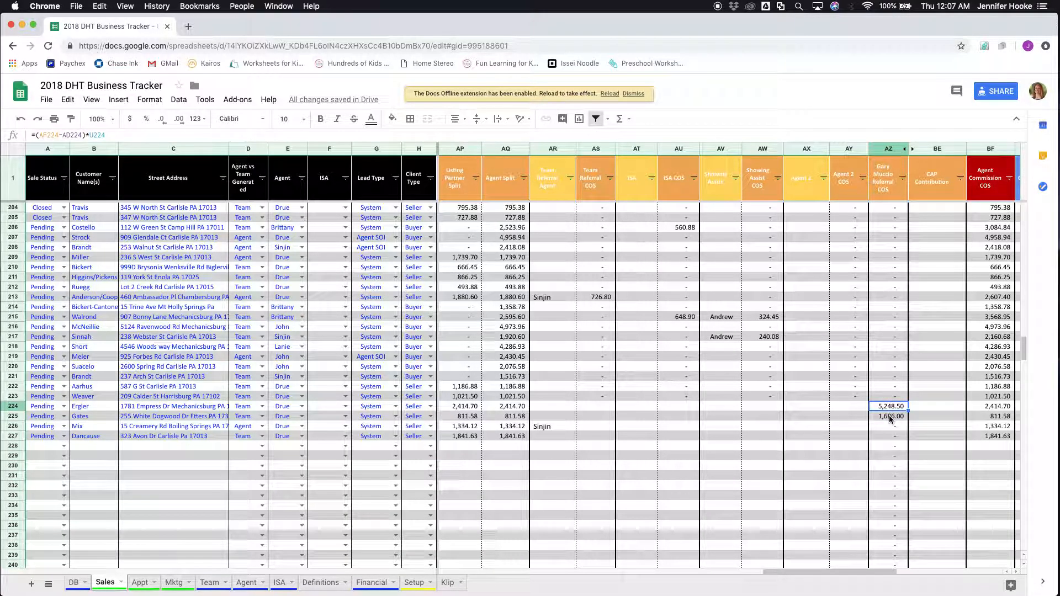
left_click(889, 410)
left_click_drag(858, 575, 624, 585)
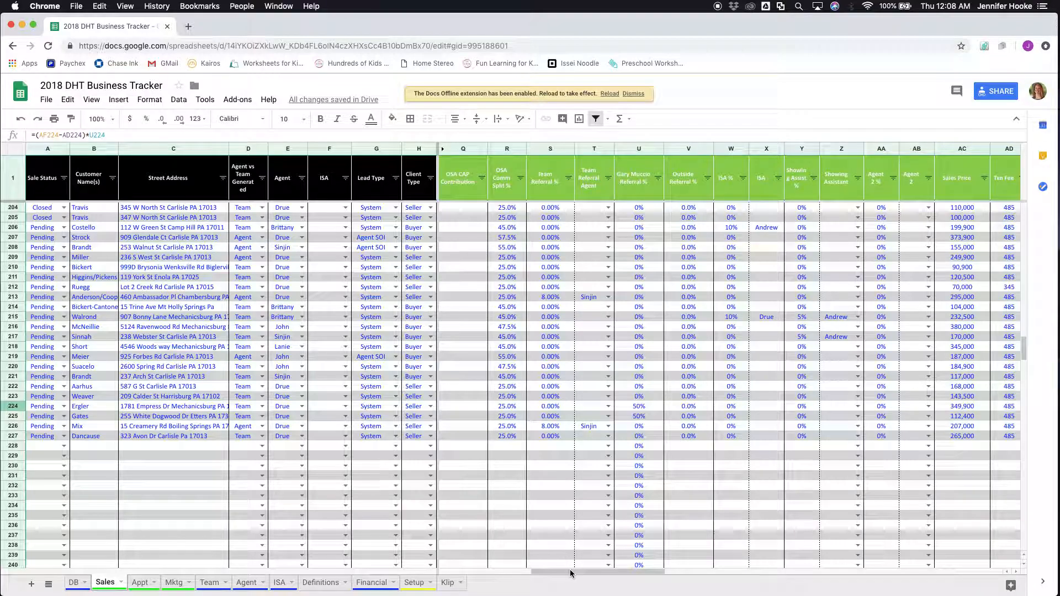
left_click_drag(558, 572, 514, 568)
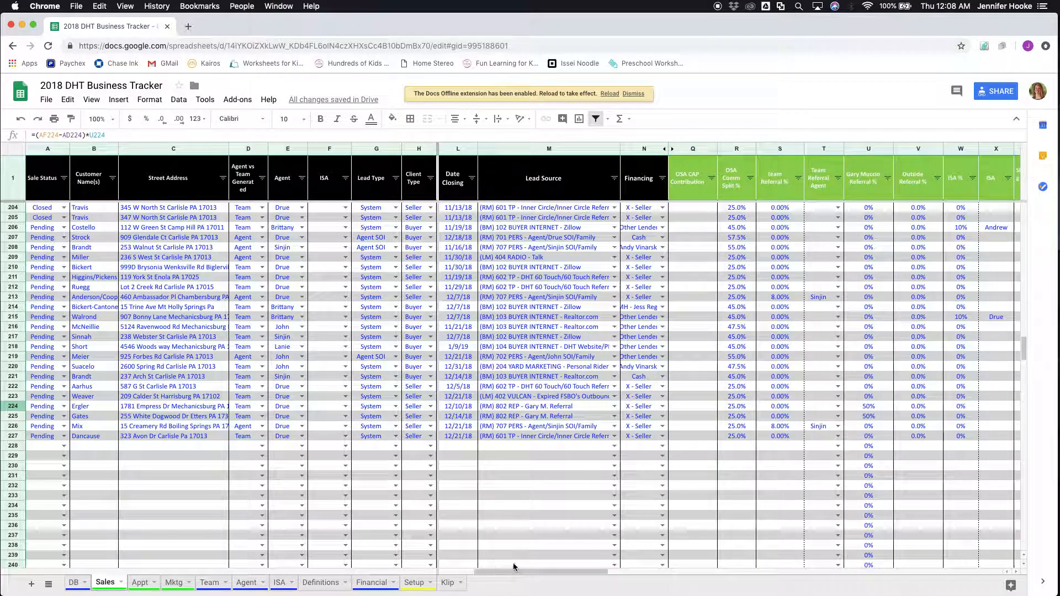
Check the lead sources in M224 and M225, and inspect the ISA entries in X215 and X223
left_click(567, 408)
left_click(566, 418)
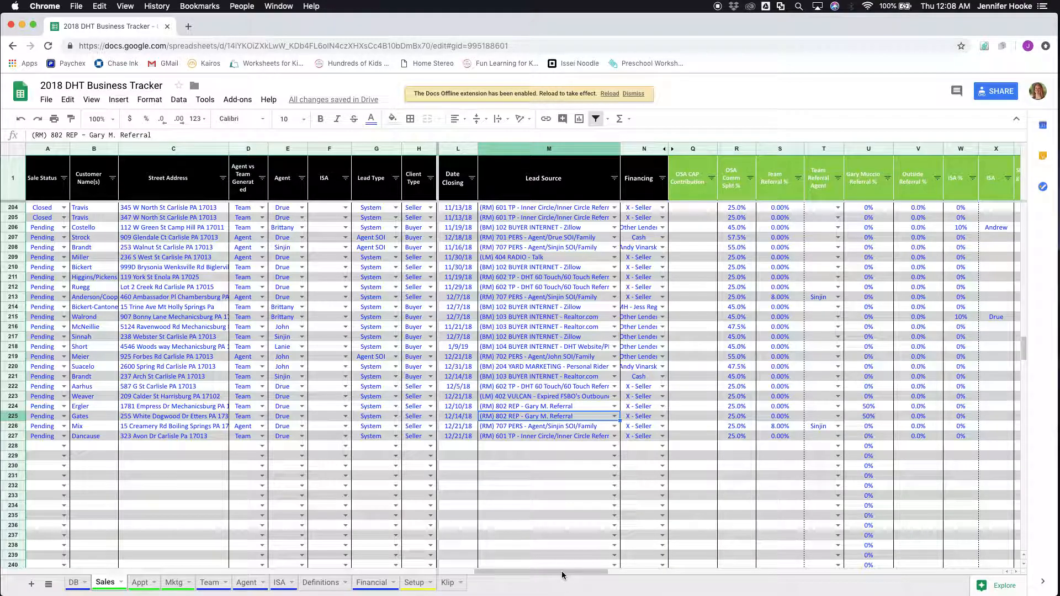
left_click_drag(562, 574, 620, 575)
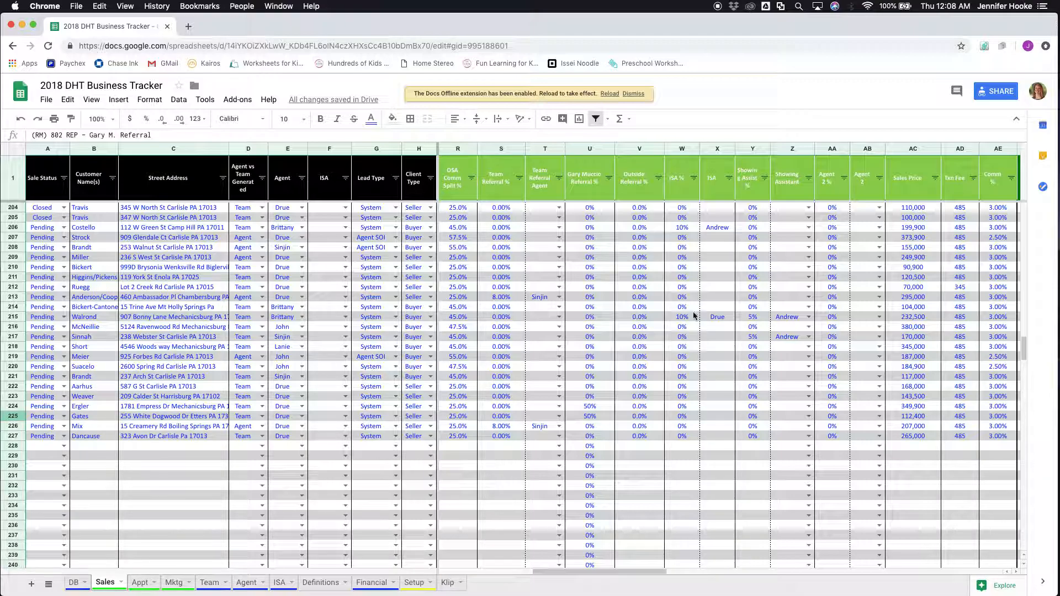
left_click(718, 318)
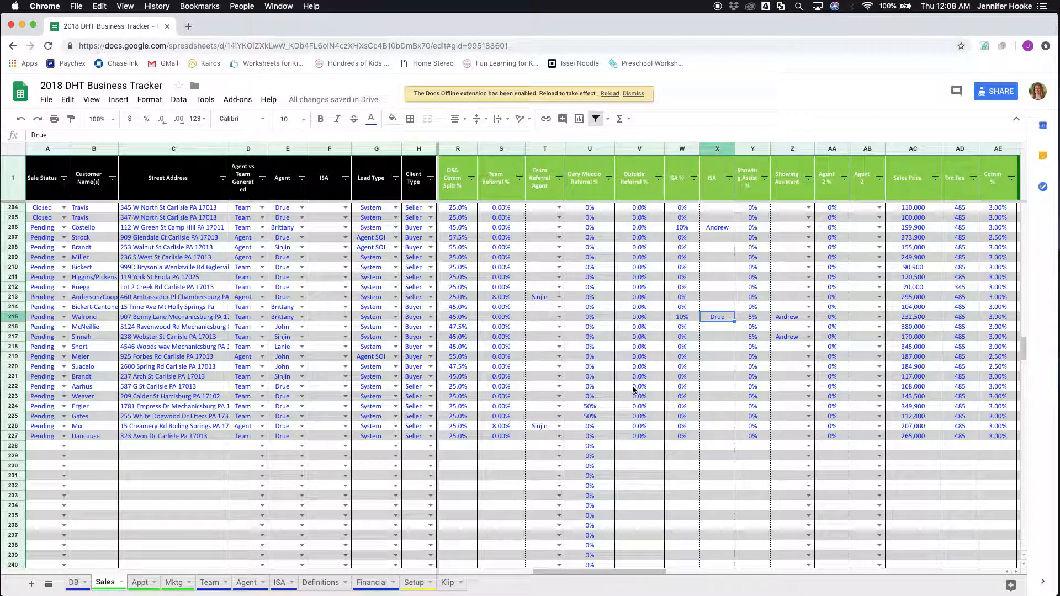
left_click(708, 398)
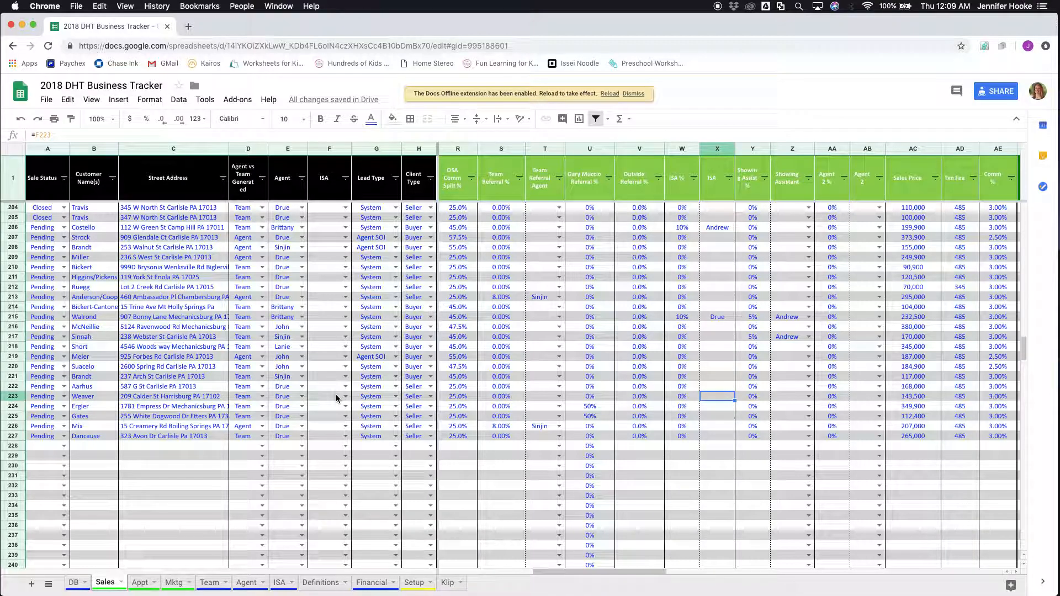
left_click(707, 393)
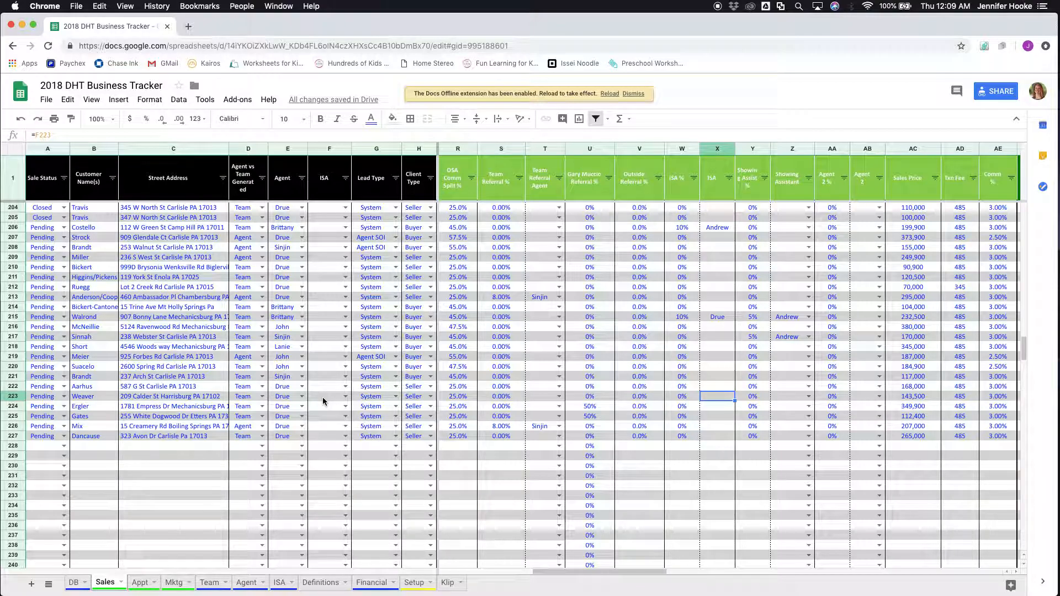
Choose the first listed agent as the ISA in F223 and check the linked ISA cell X223
left_click(345, 397)
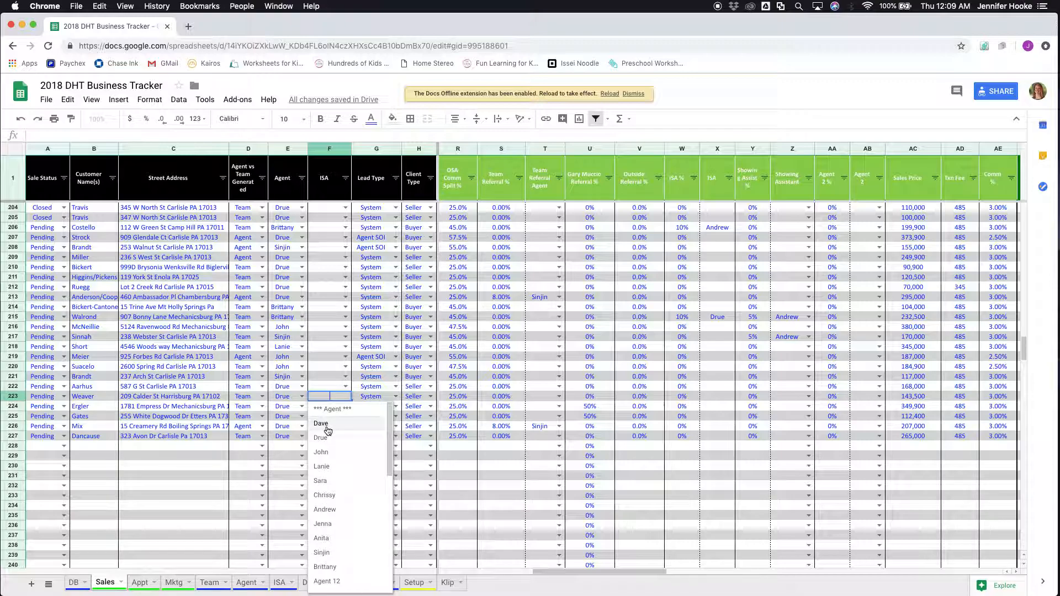
left_click(327, 426)
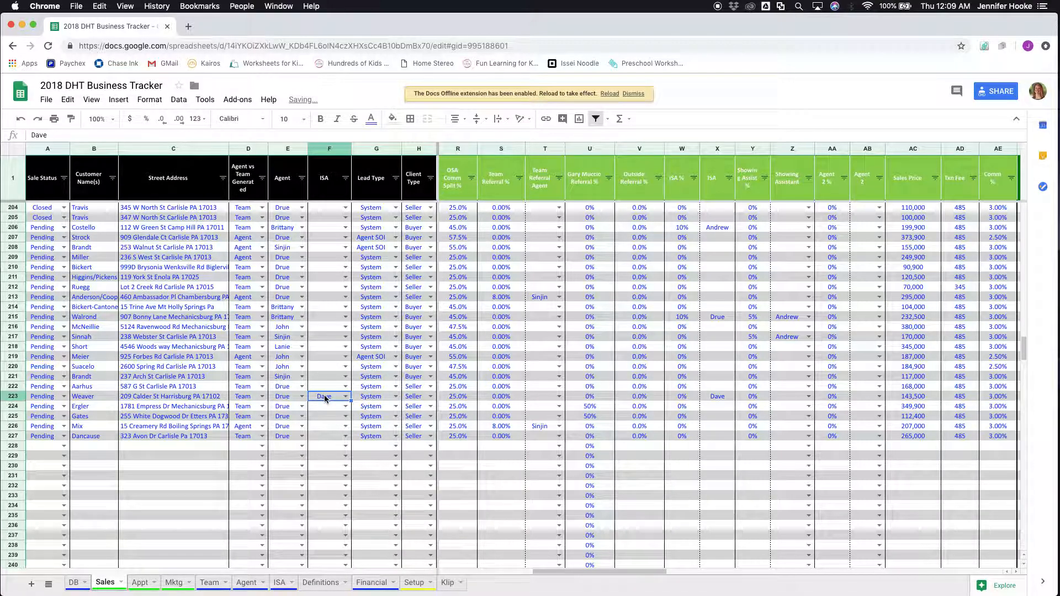
left_click(717, 397)
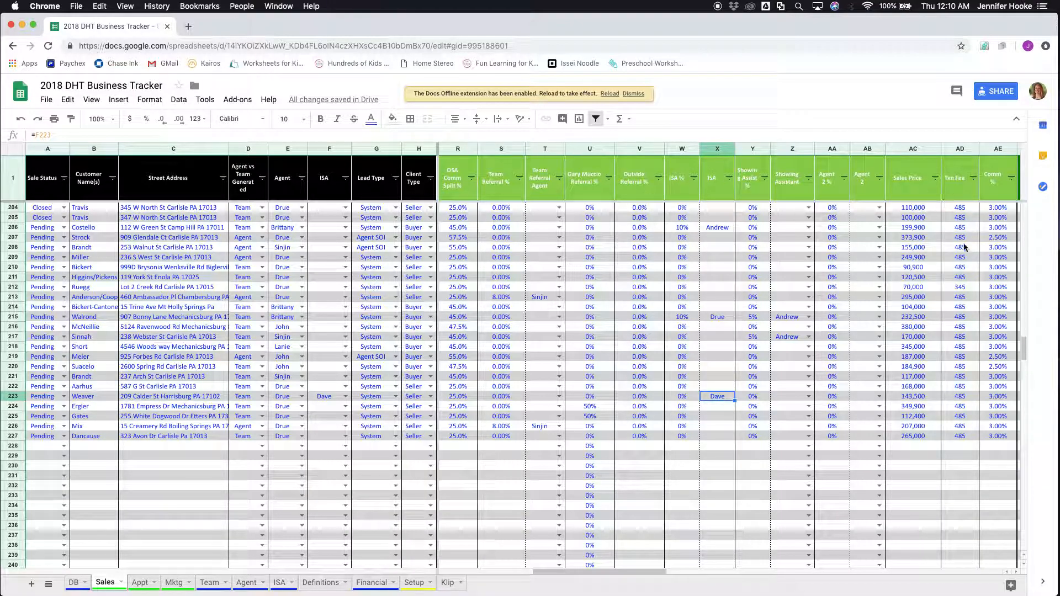
Examine the ISA formula in AT223 and compare the COS section's ISA columns with ISA column X
left_click(634, 575)
left_click_drag(651, 572, 871, 577)
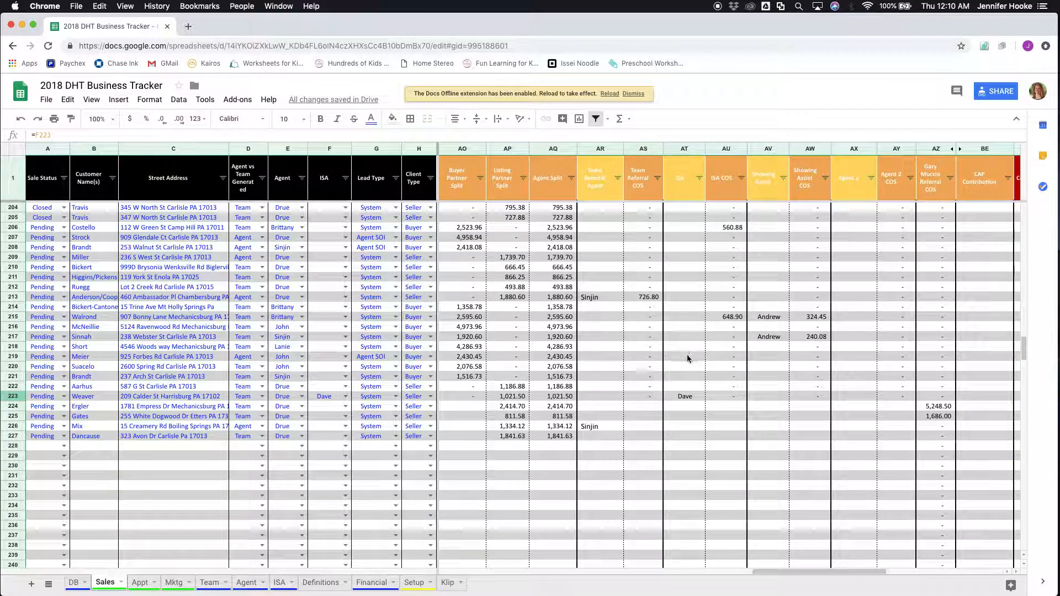
right_click(688, 398)
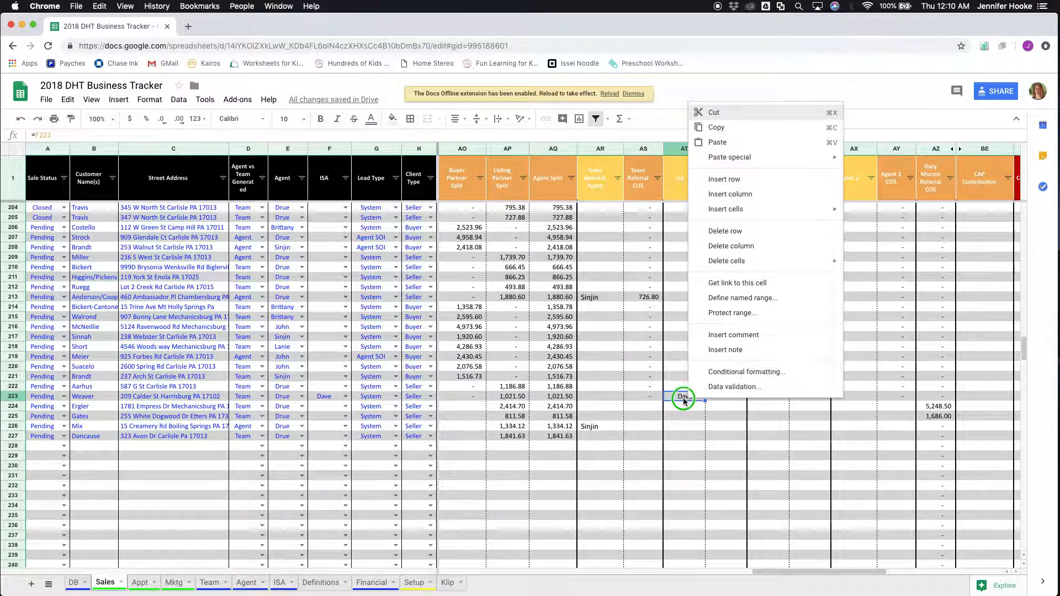
left_click(684, 400)
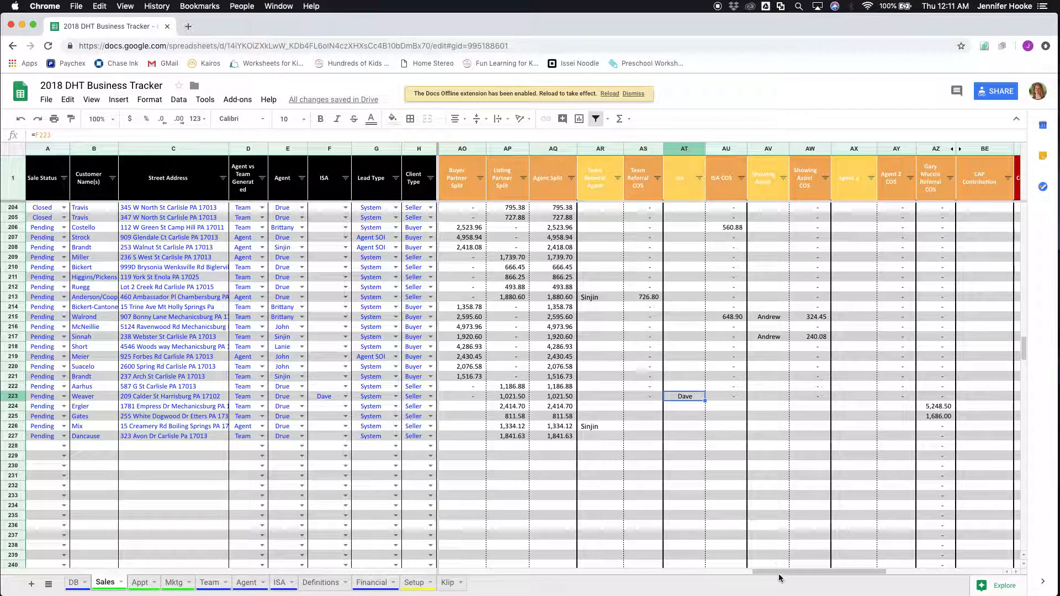
left_click_drag(779, 571, 675, 563)
left_click_drag(759, 571, 649, 563)
left_click_drag(763, 575, 555, 558)
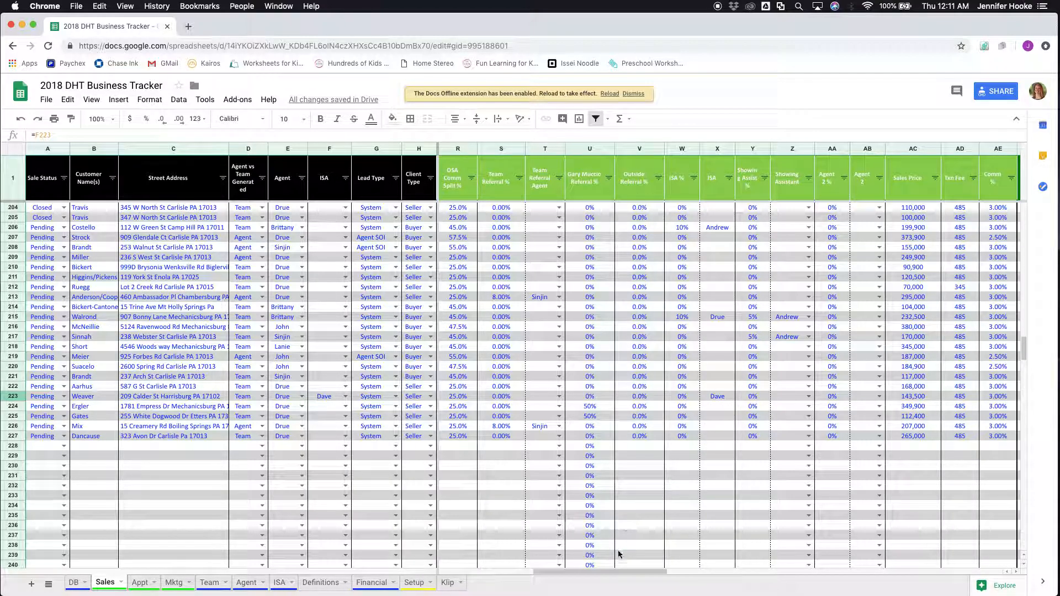
left_click_drag(624, 571, 821, 569)
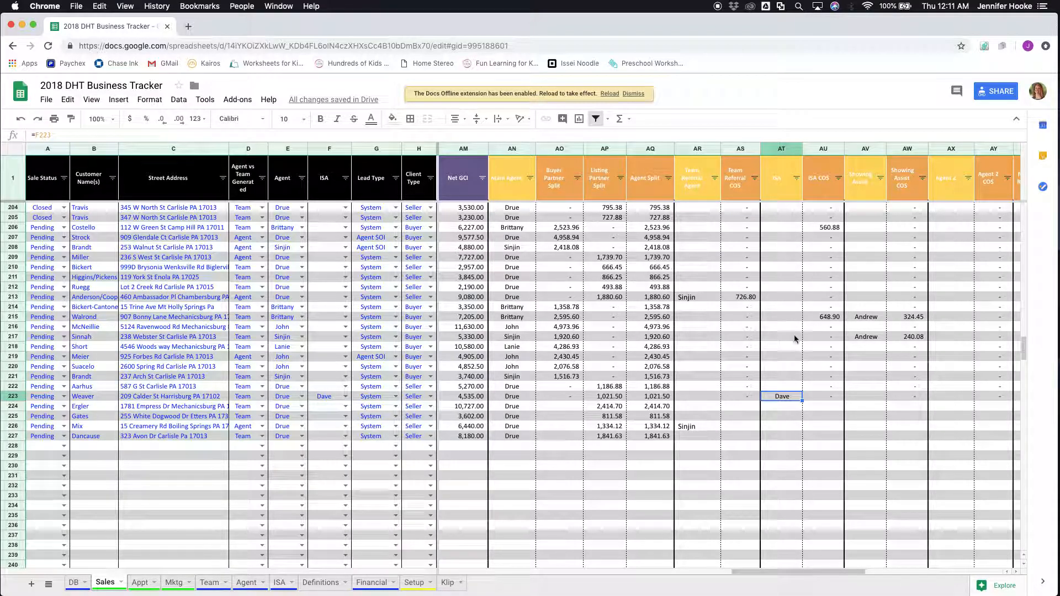
left_click_drag(769, 571, 576, 567)
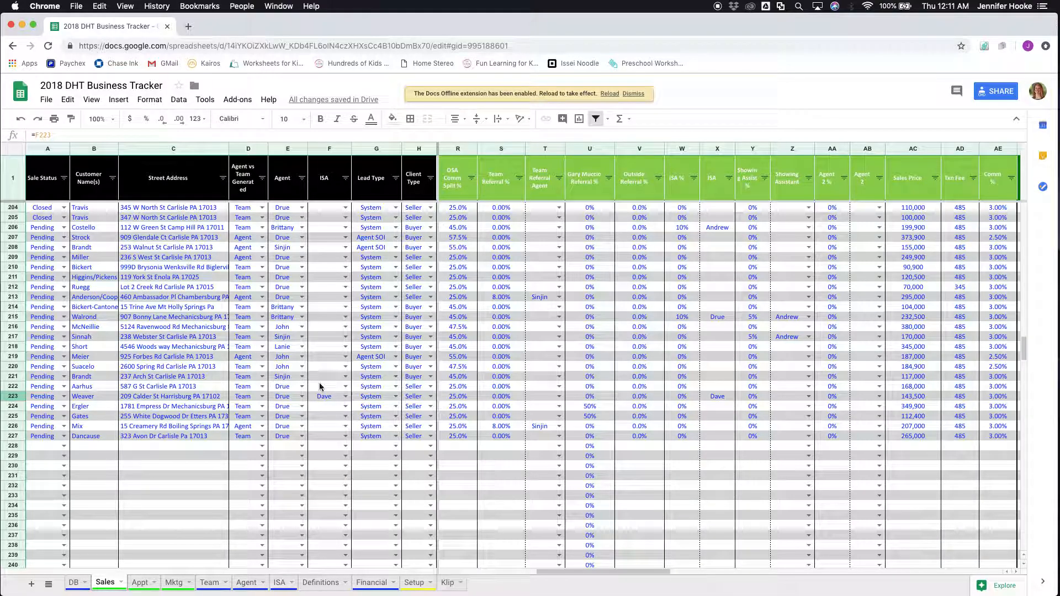
Clear the ISA selection from F223
left_click(345, 397)
key("BackSpace")
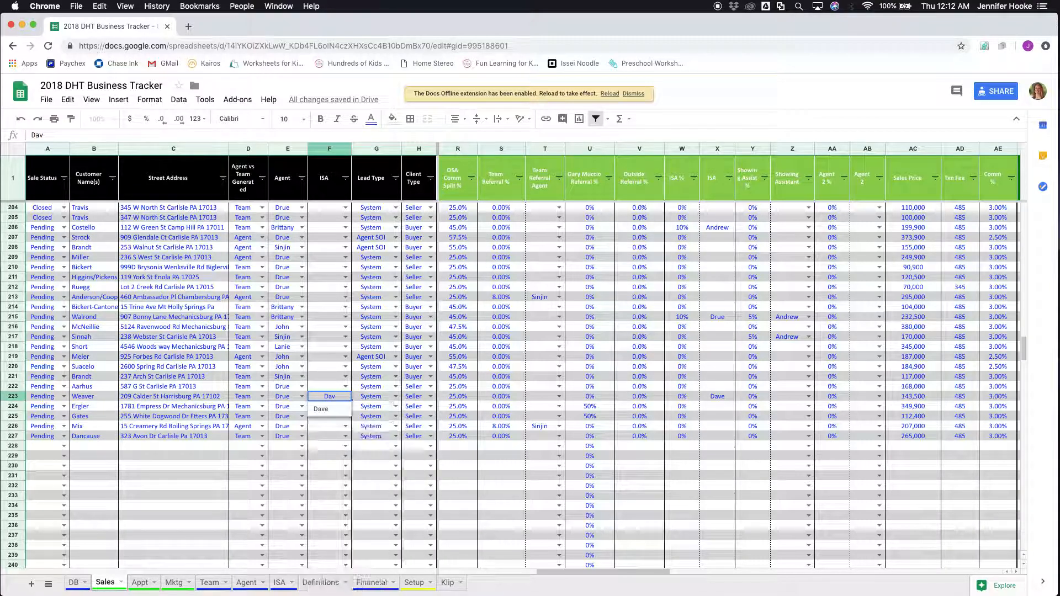
key("Escape")
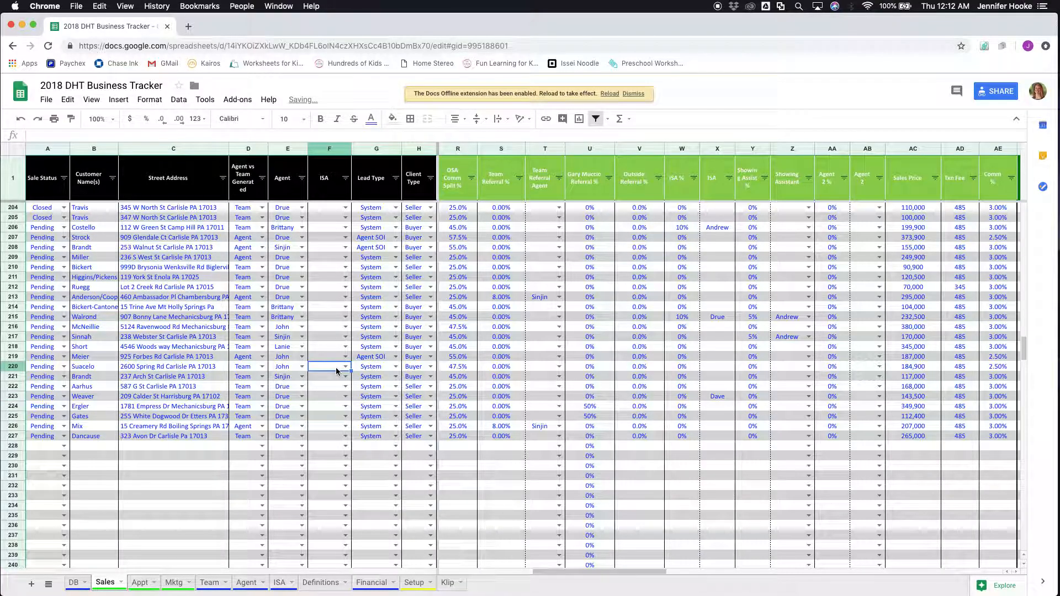
Copy the ISA formula from X223 and paste it into X224 through X523
left_click(723, 397)
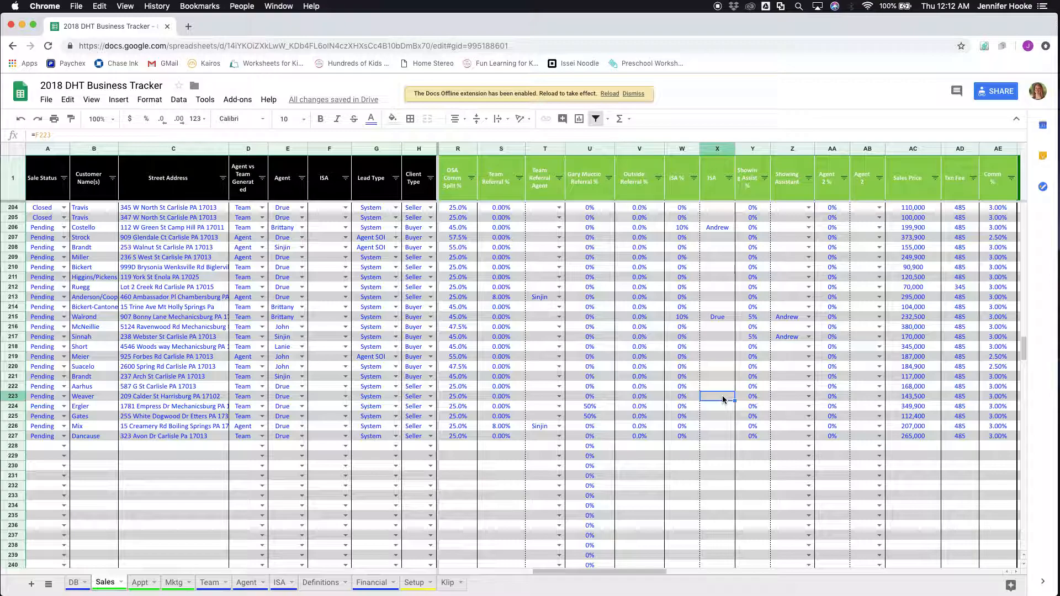
right_click(723, 399)
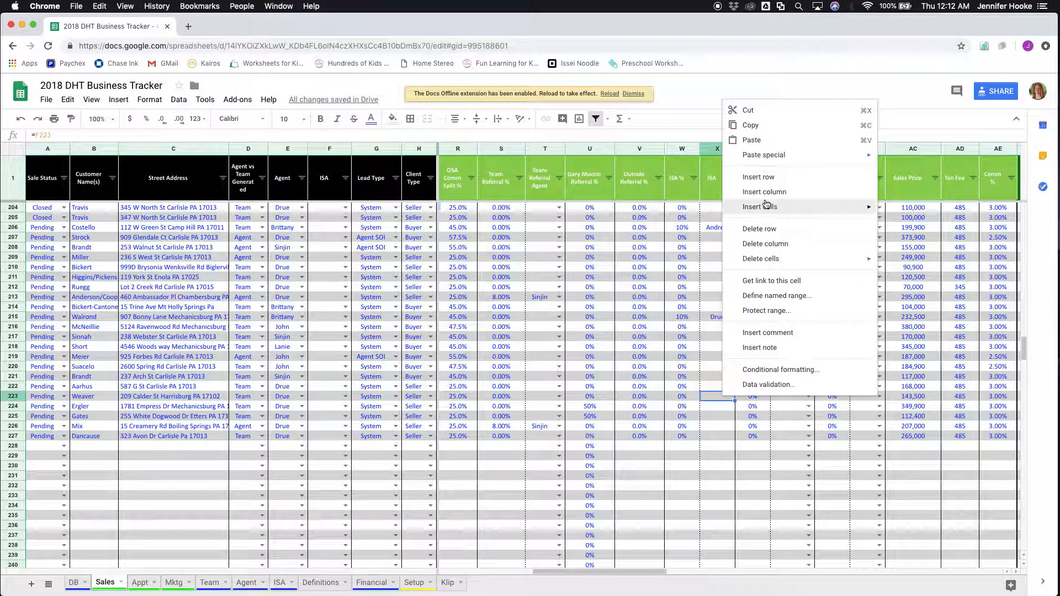
left_click(762, 126)
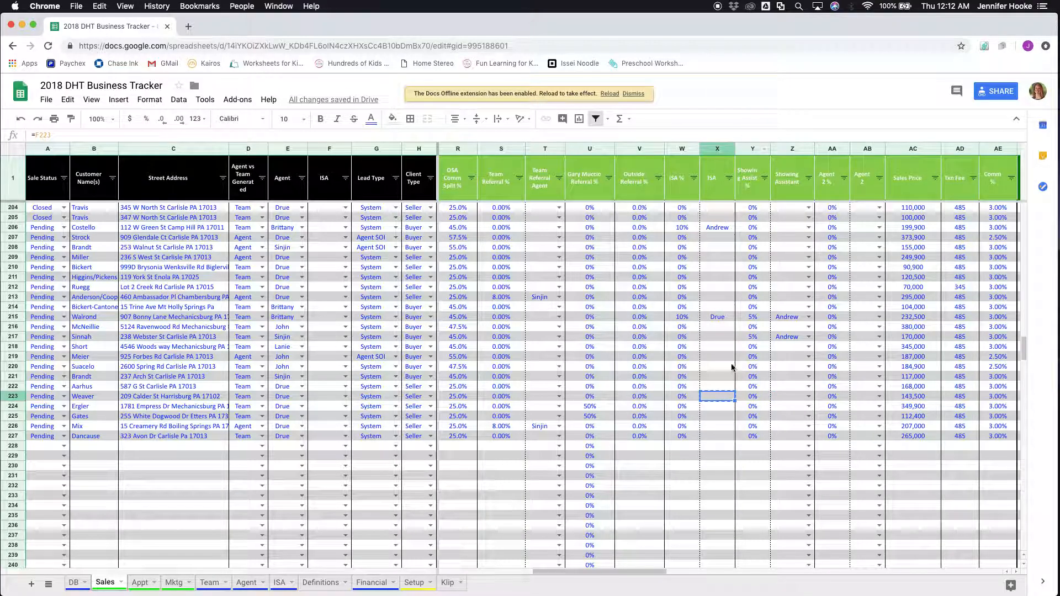
right_click(717, 408)
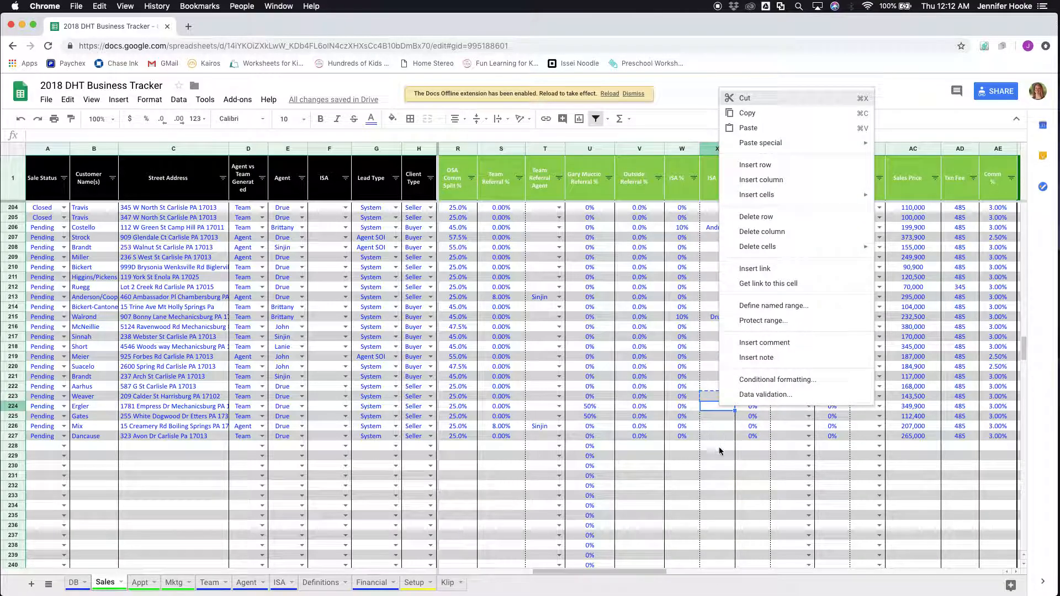
left_click(1024, 347)
left_click_drag(1025, 346, 1022, 546)
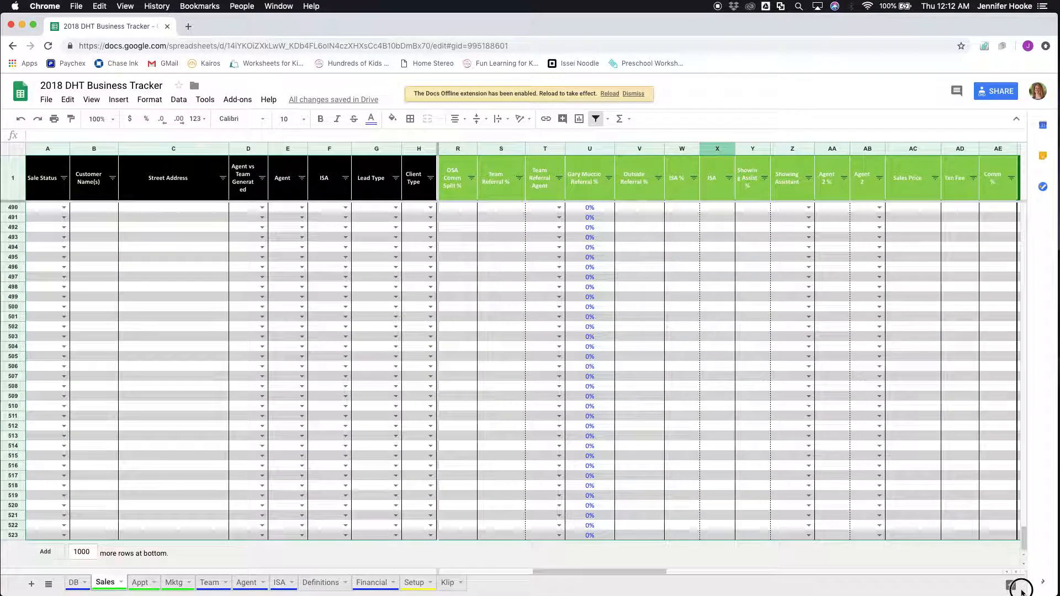
left_click(715, 534, "shift")
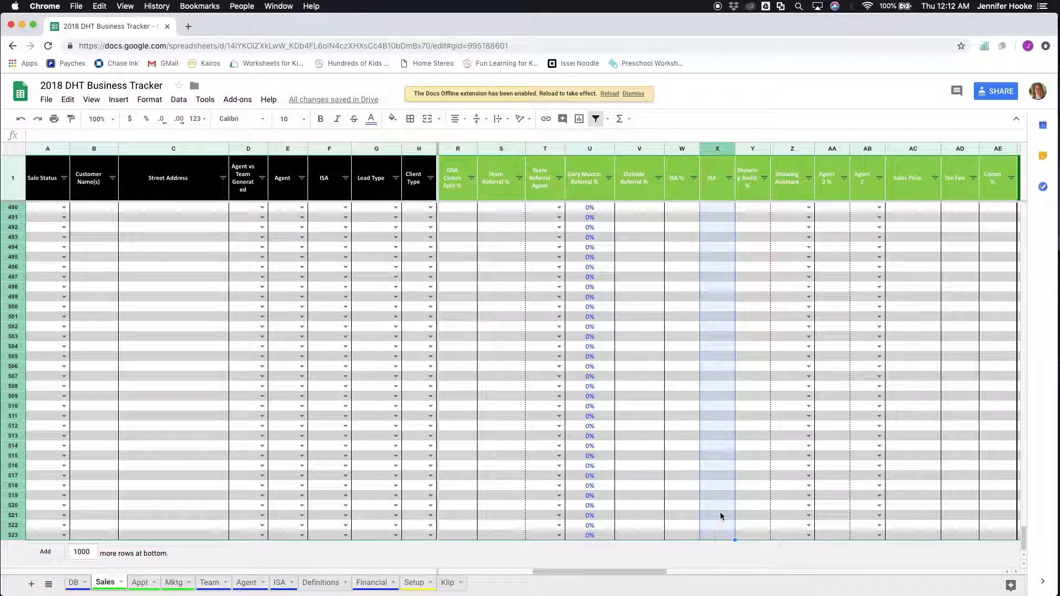
right_click(730, 394)
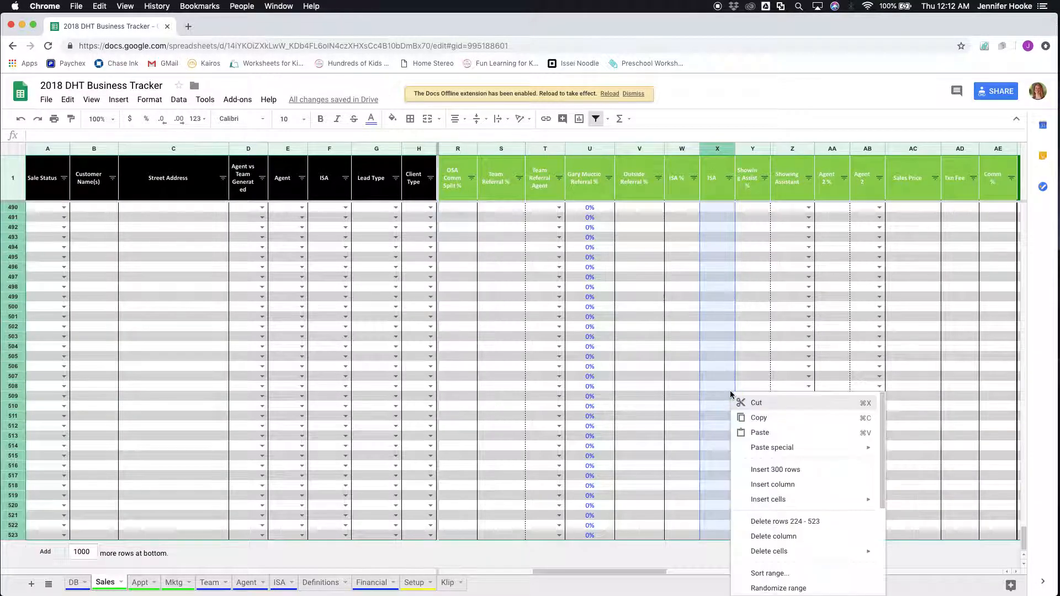
left_click(754, 433)
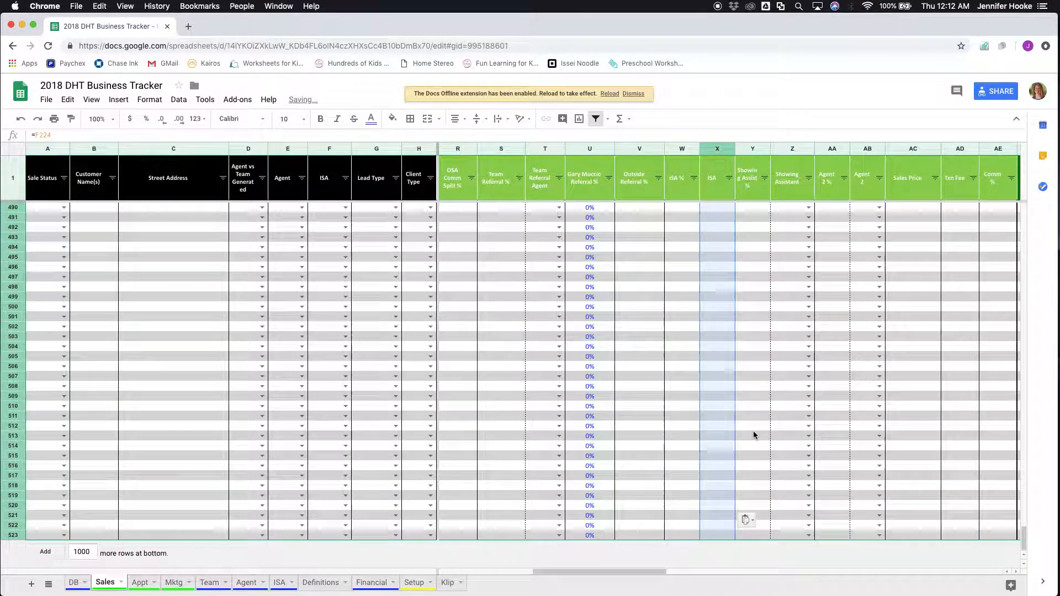
Examine the pasted ISA formulas in column X, going up cell by cell from row 455
scroll(752, 277, "up", 3)
scroll(752, 273, "up", 8)
scroll(751, 273, "left", 2)
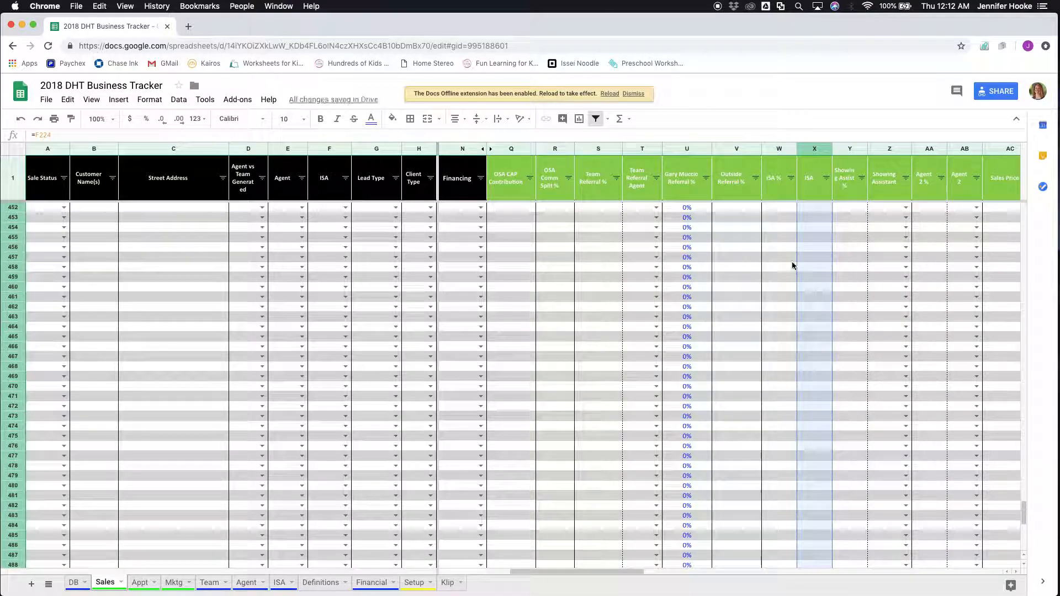
left_click(815, 239)
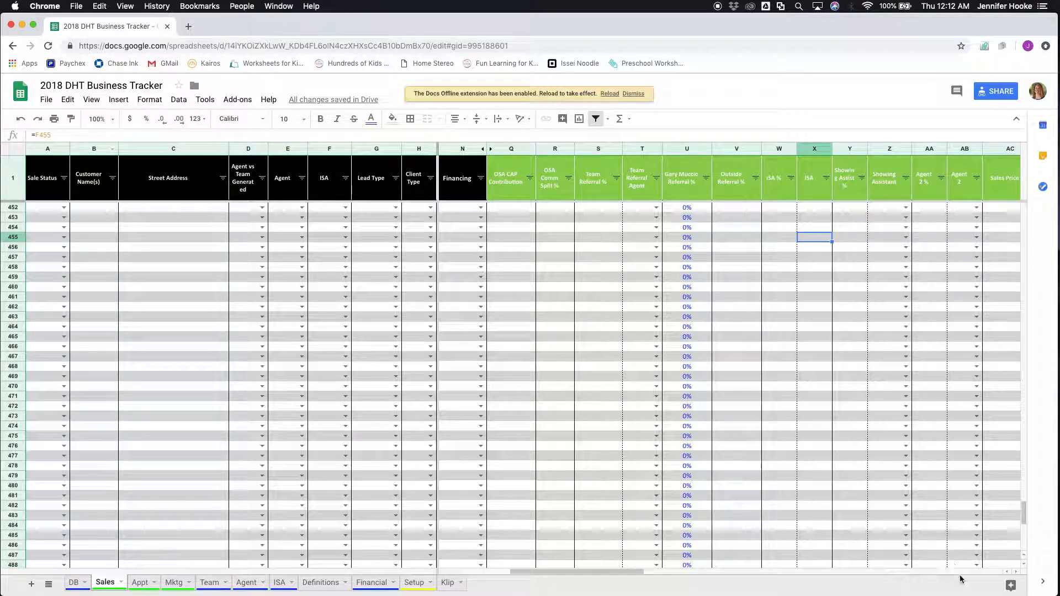
key("Up")
key("Up")
key("Up")
key("Up")
key("Up")
key("Up")
key("Up")
key("Up")
key("Up")
key("Up")
key("Up")
key("Up")
key("Up")
key("Up")
key("Up")
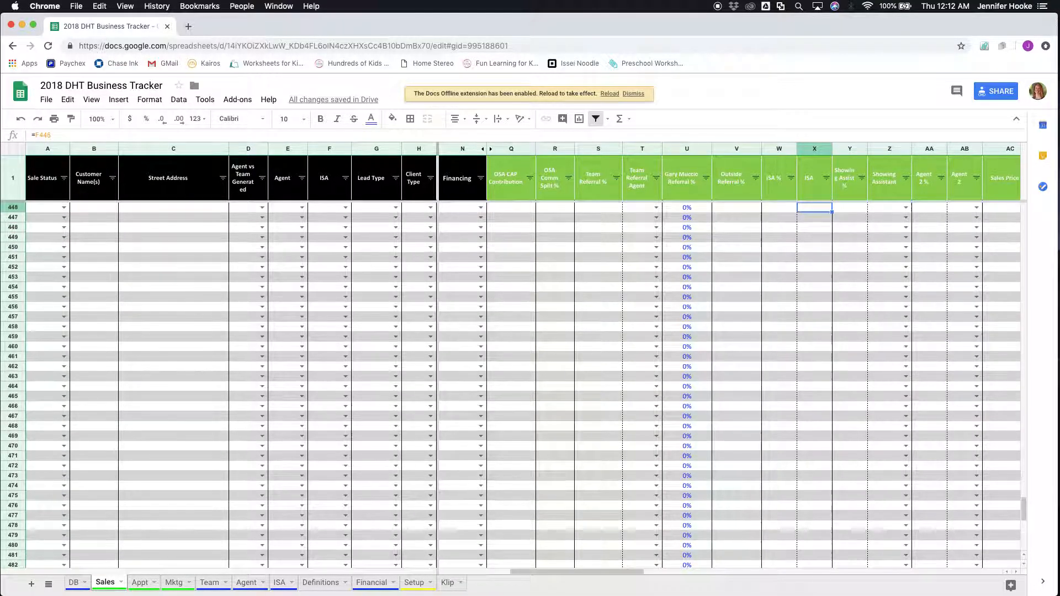
key("Up")
key("Up")
key("Up")
key("Up")
key("Up")
key("Up")
key("Up")
key("Up")
key("Up")
key("Up")
key("Up")
key("Up")
key("Up")
key("Up")
key("Up")
key("Up")
key("Up")
key("Up")
key("Up")
key("Up")
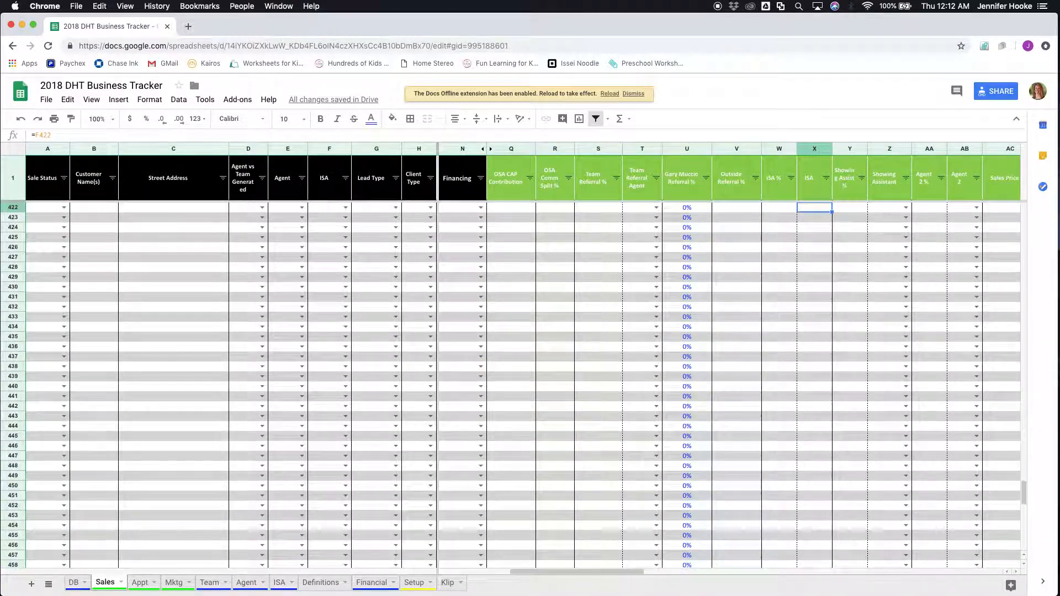
key("Up")
key("Up")
key("Up")
key("Up")
key("Up")
key("Up")
key("Up")
key("Up")
key("Up")
key("Up")
key("Up")
key("Up")
key("Up")
key("Up")
key("Up")
key("Up")
key("Up")
key("Up")
key("Up")
key("Up")
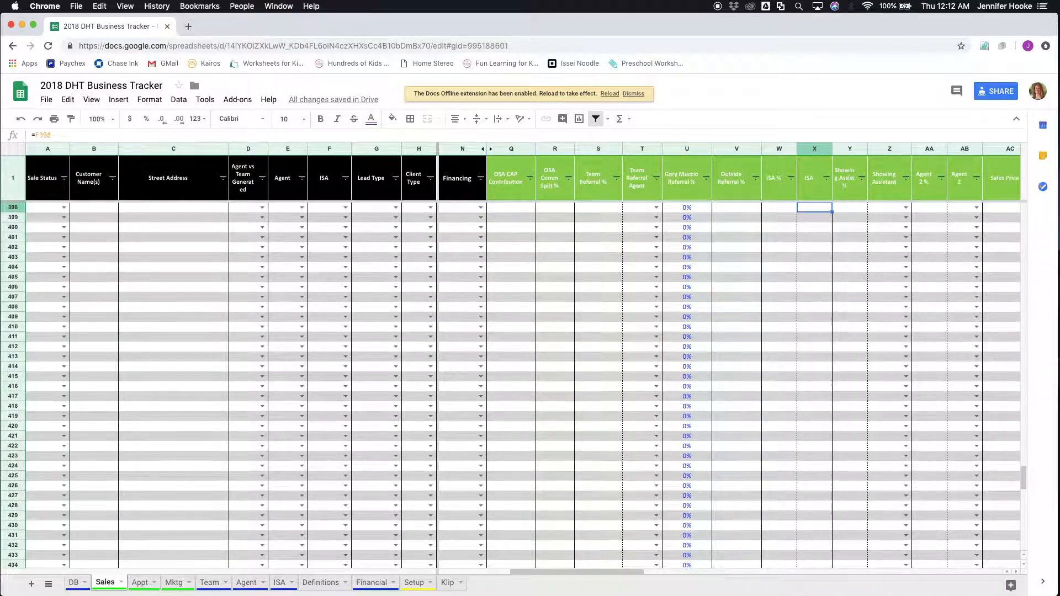
key("Up")
key("Up")
key("Up")
key("Up")
key("Up")
key("Up")
key("Up")
key("Up")
key("Up")
key("Up")
key("Up")
key("Up")
key("Up")
key("Up")
key("Up")
key("Up")
key("Up")
key("Up")
key("Up")
key("Up")
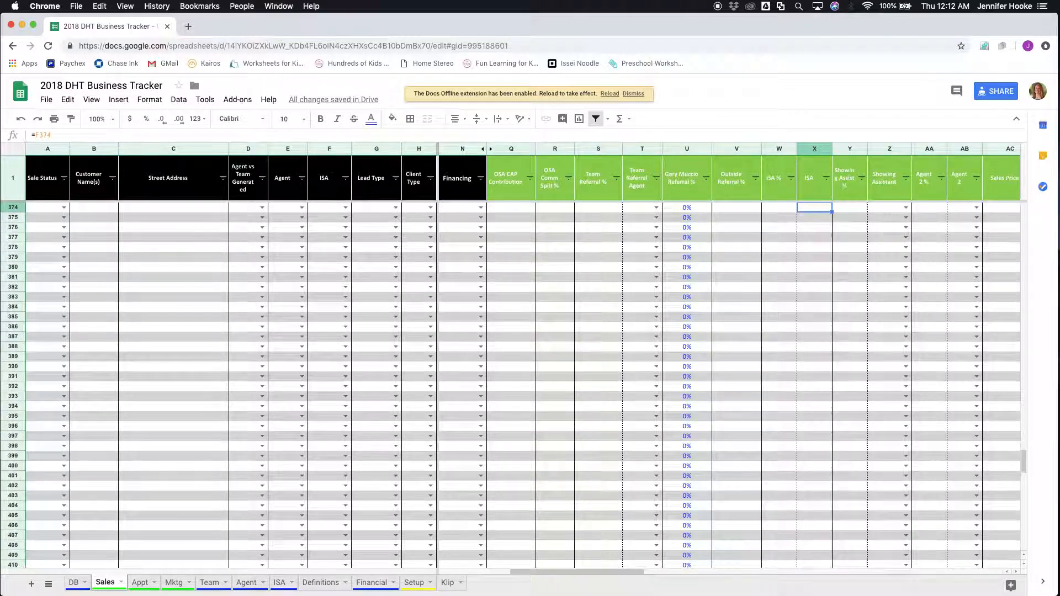
key("Up")
key("Up")
key("Up")
key("Up")
key("Up")
key("Up")
key("Up")
key("Up")
key("Up")
key("Up")
key("Up")
key("Up")
key("Up")
key("Up")
key("Up")
key("Up")
key("Up")
key("Up")
key("Up")
key("Up")
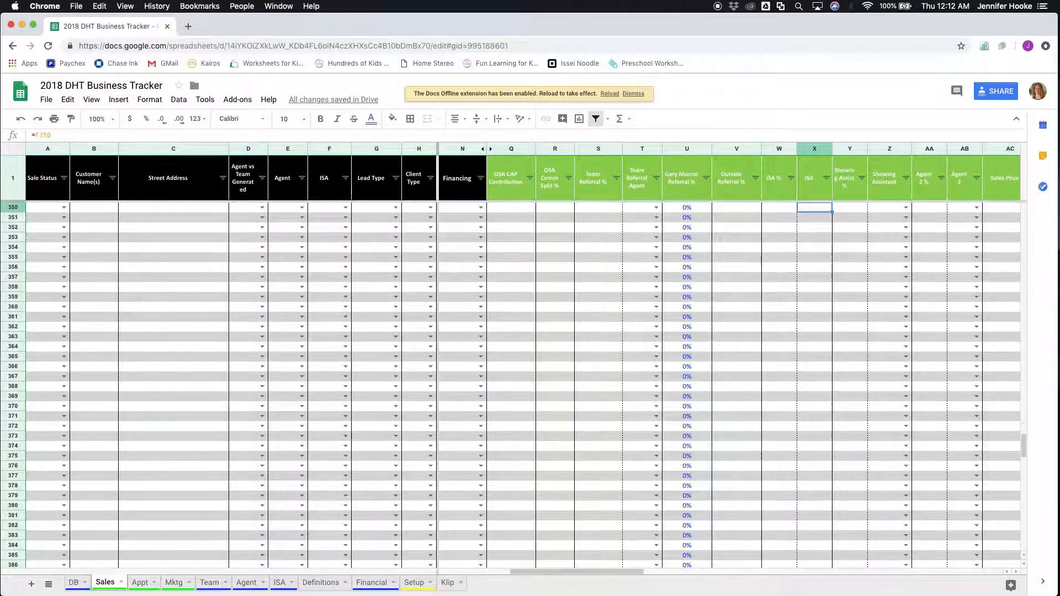
key("Up")
key("Up")
key("Up")
key("Up")
key("Up")
key("Up")
key("Up")
key("Up")
key("Up")
key("Up")
key("Up")
key("Up")
Set the ISA in F215 to the same agent as in X215, and check row 215's ISA and ISA COS cells
left_click_drag(1024, 428, 1022, 347)
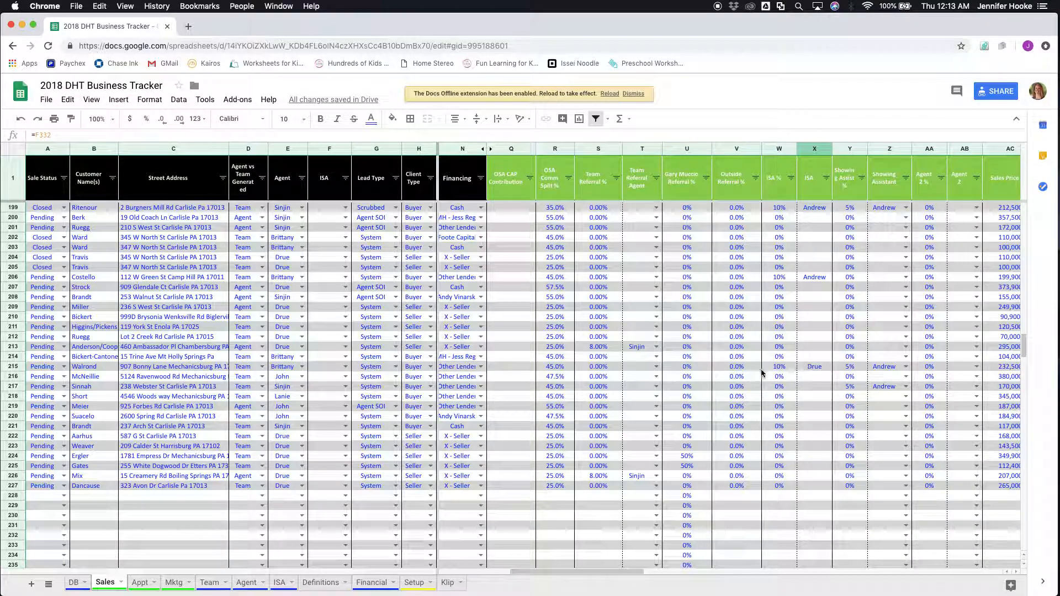
left_click(345, 367)
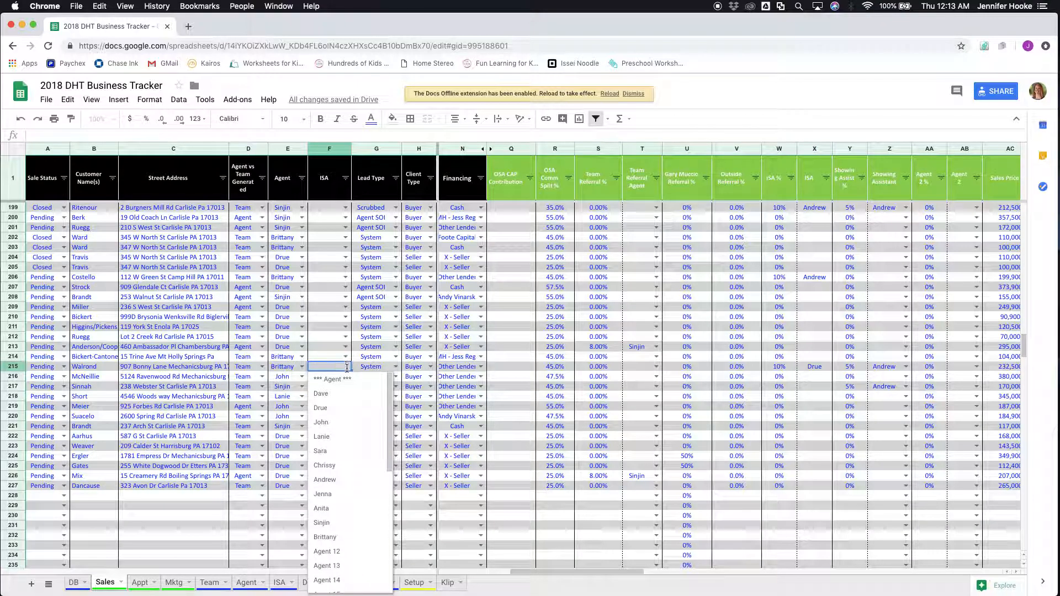
left_click(343, 408)
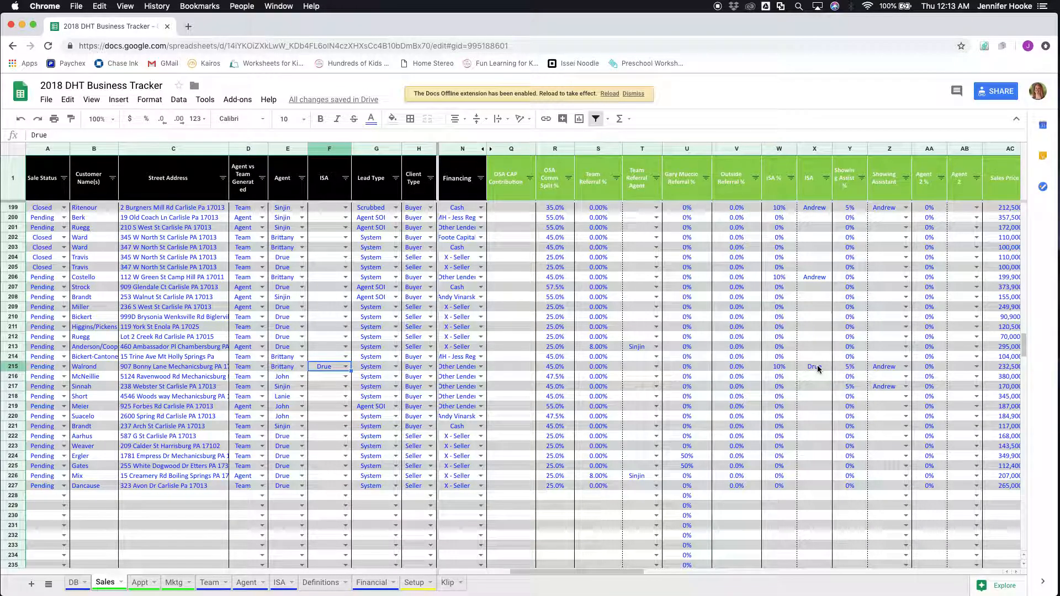
left_click_drag(626, 573, 883, 578)
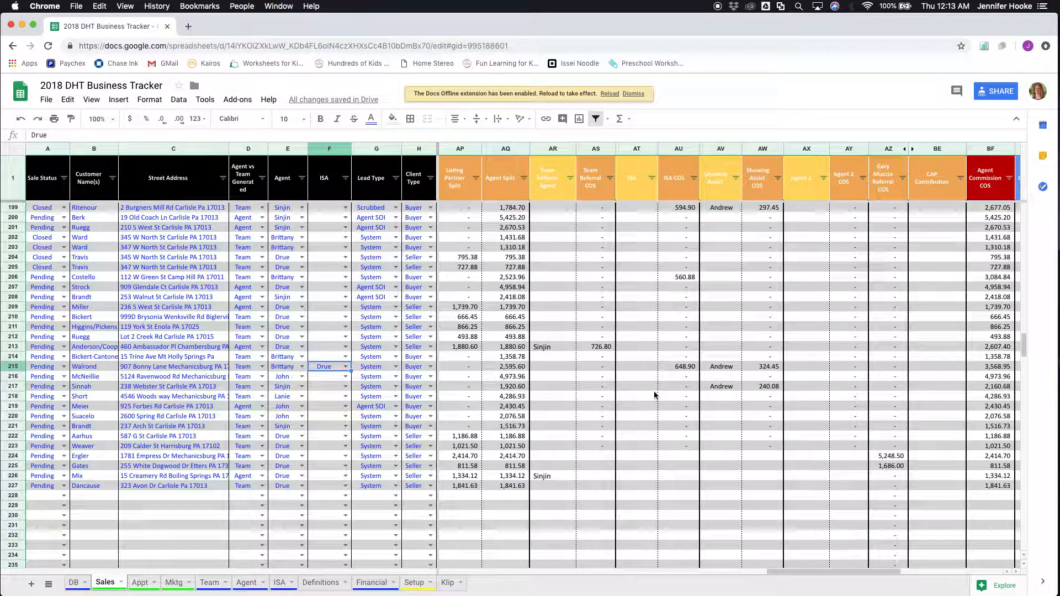
Copy the ISA formula from AT214 into AT215, after comparing the formulas in the neighbouring ISA cells
left_click(647, 365)
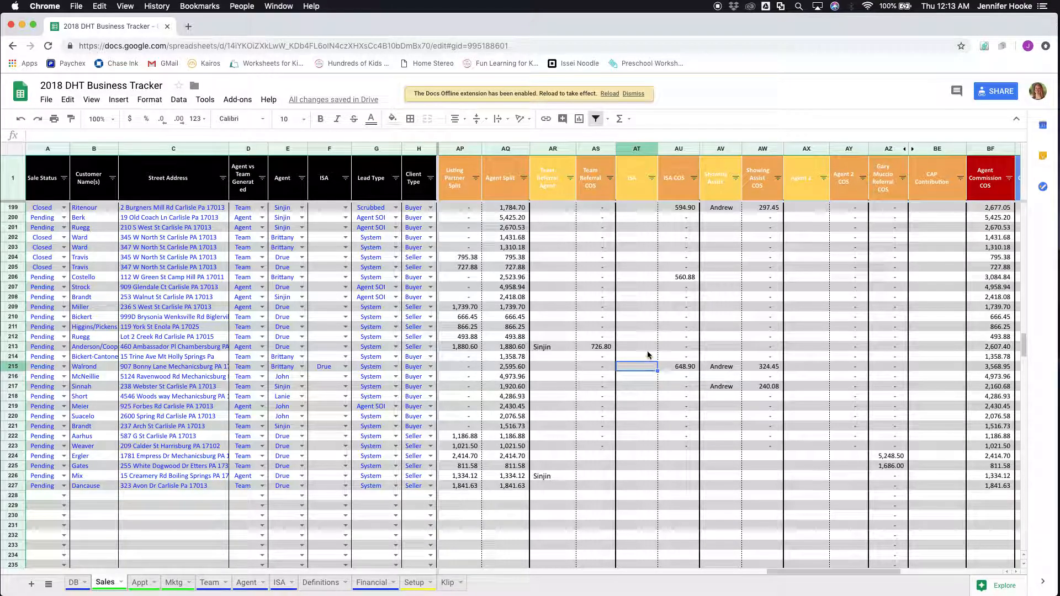
left_click(648, 350)
left_click(646, 359)
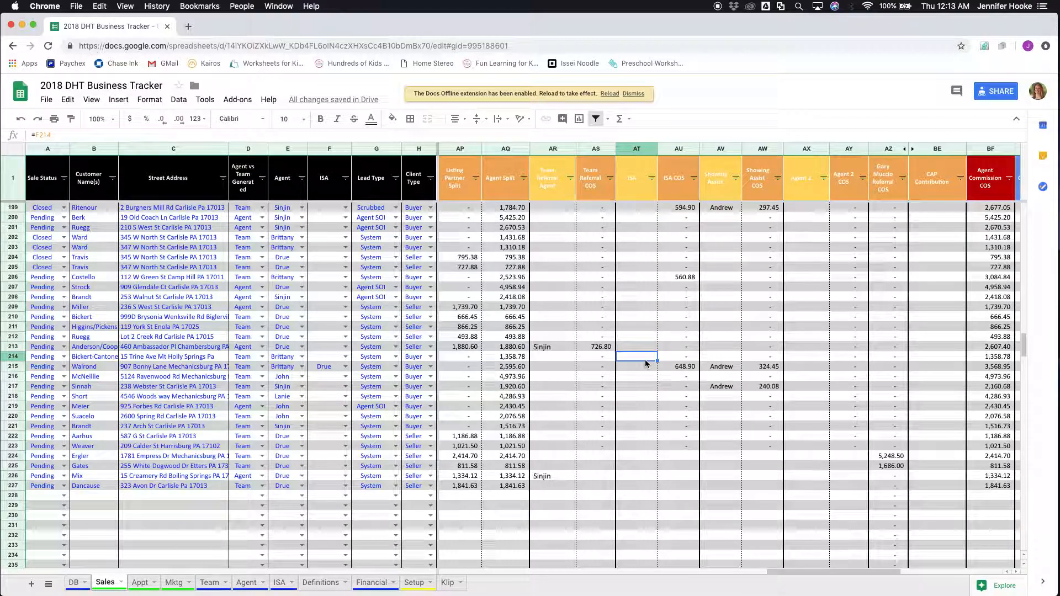
left_click(645, 363)
left_click(645, 377)
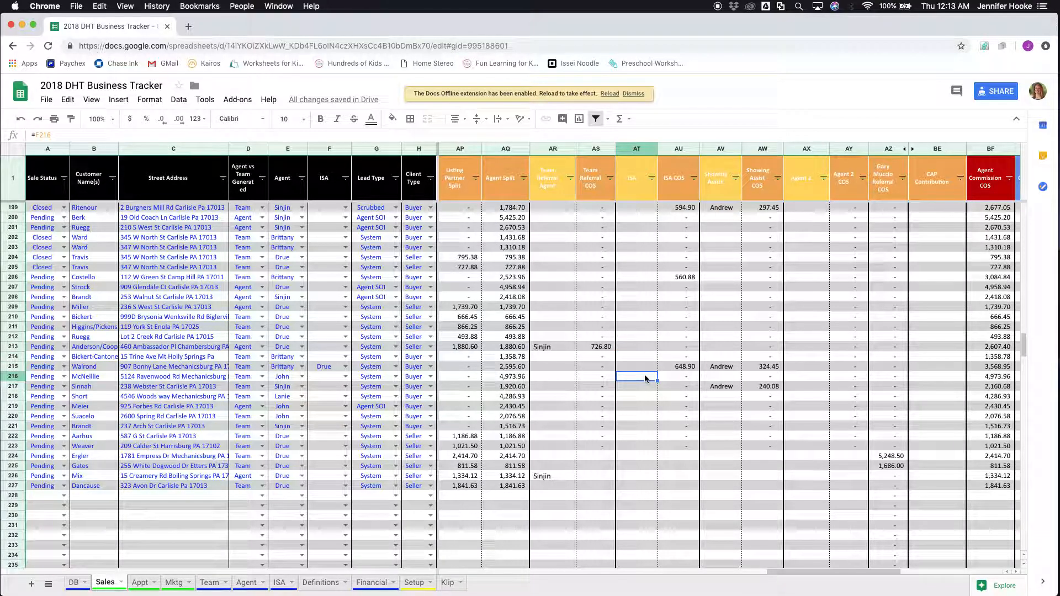
left_click(643, 367)
left_click(643, 356)
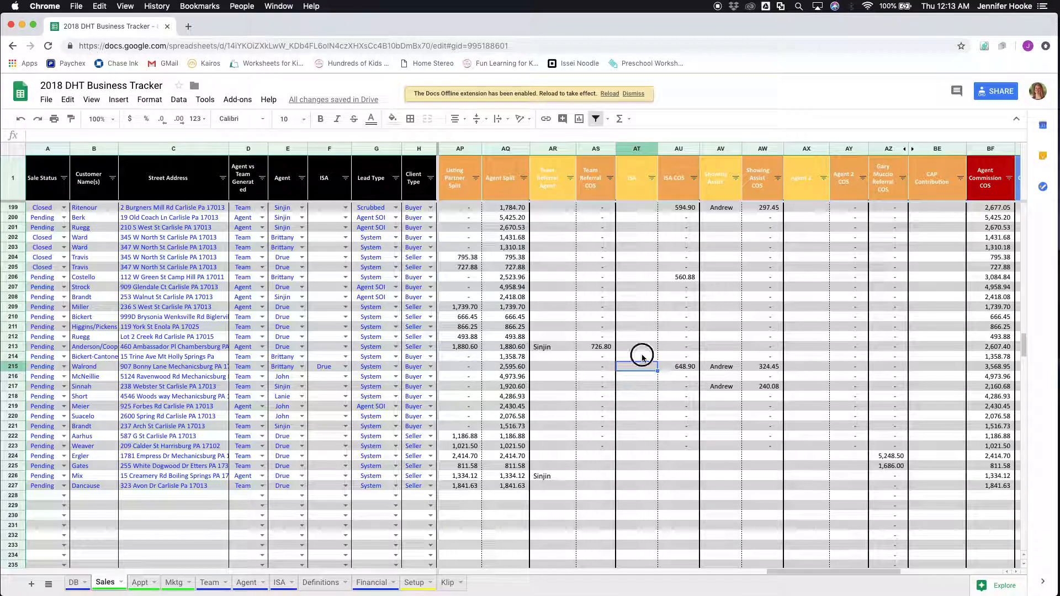
key("super+c")
left_click(639, 369)
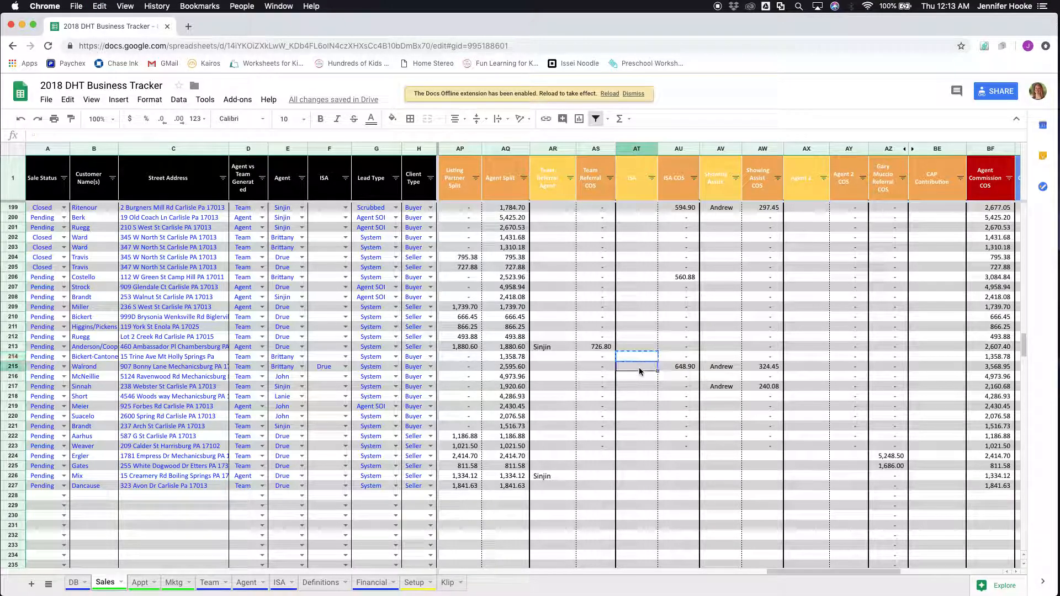
key("super+v")
left_click(638, 366)
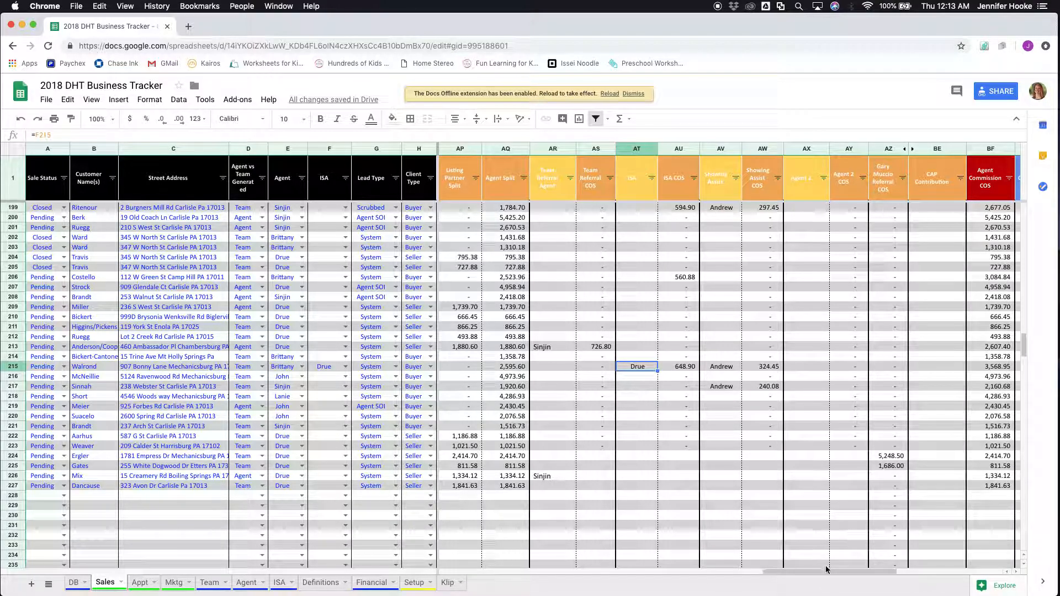
Set the ISA in F206 to the same agent as in X206, and check row 206's ISA and ISA COS cells
left_click_drag(826, 574, 625, 561)
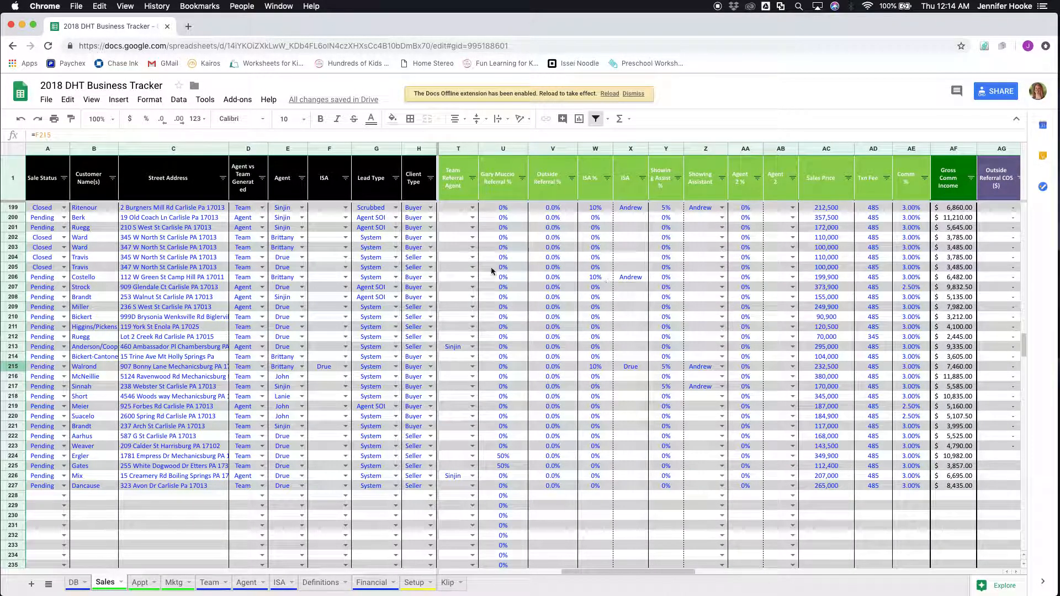
left_click(344, 277)
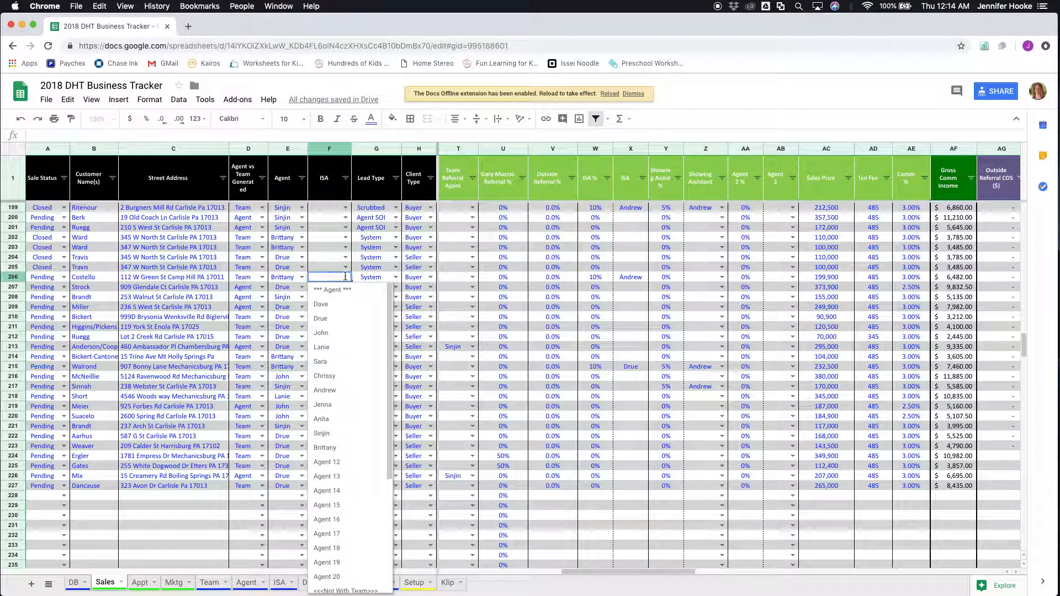
left_click(339, 393)
left_click_drag(624, 572, 826, 570)
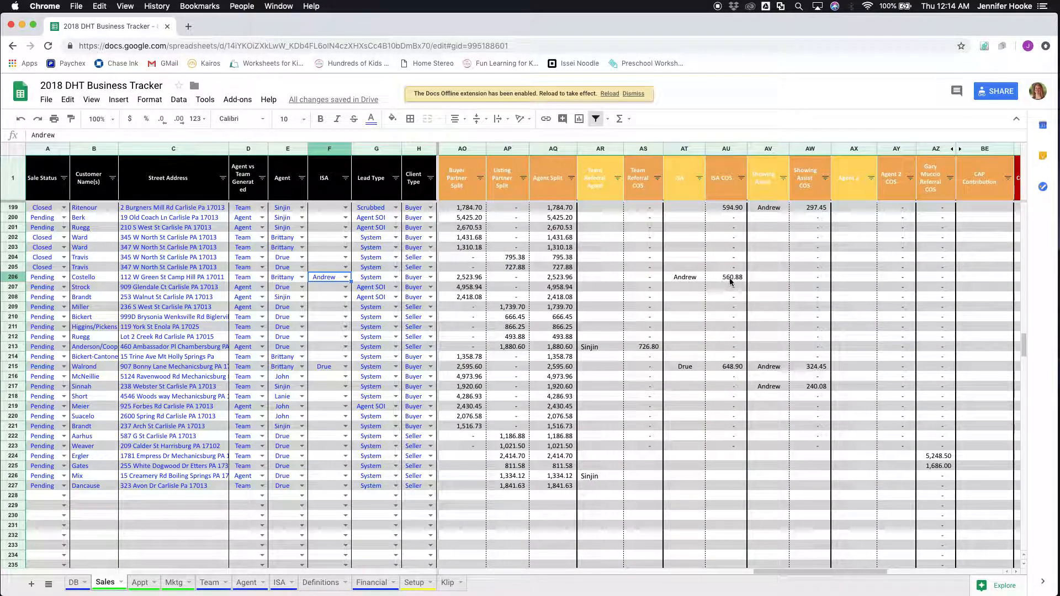
Set the ISA in F199 to the same agent as in X199, and check row 199's ISA and ISA COS cells
left_click(688, 208)
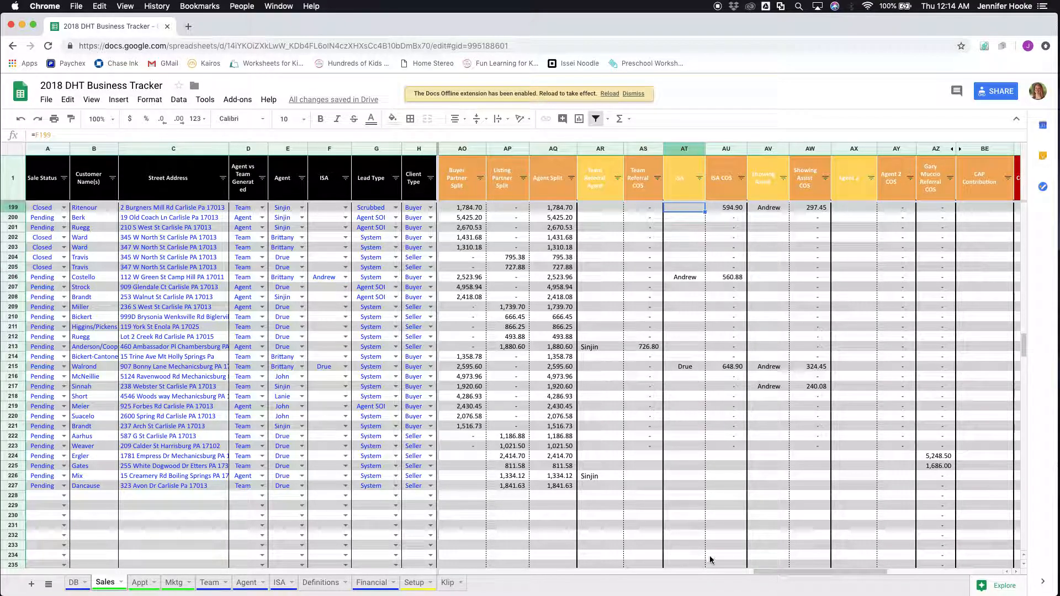
left_click_drag(764, 571, 624, 573)
left_click_drag(601, 572, 599, 574)
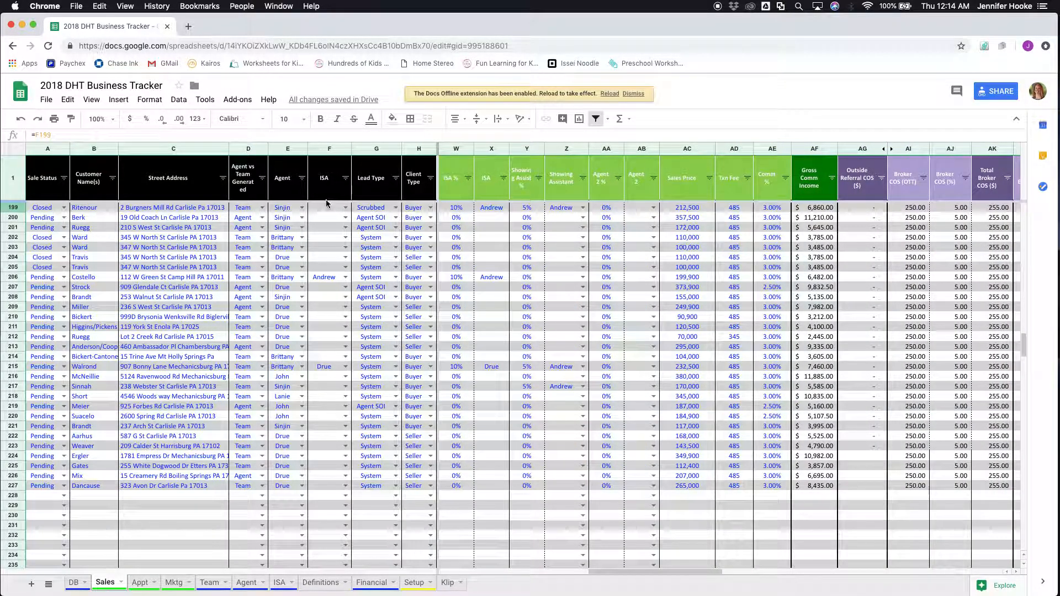
left_click(345, 207)
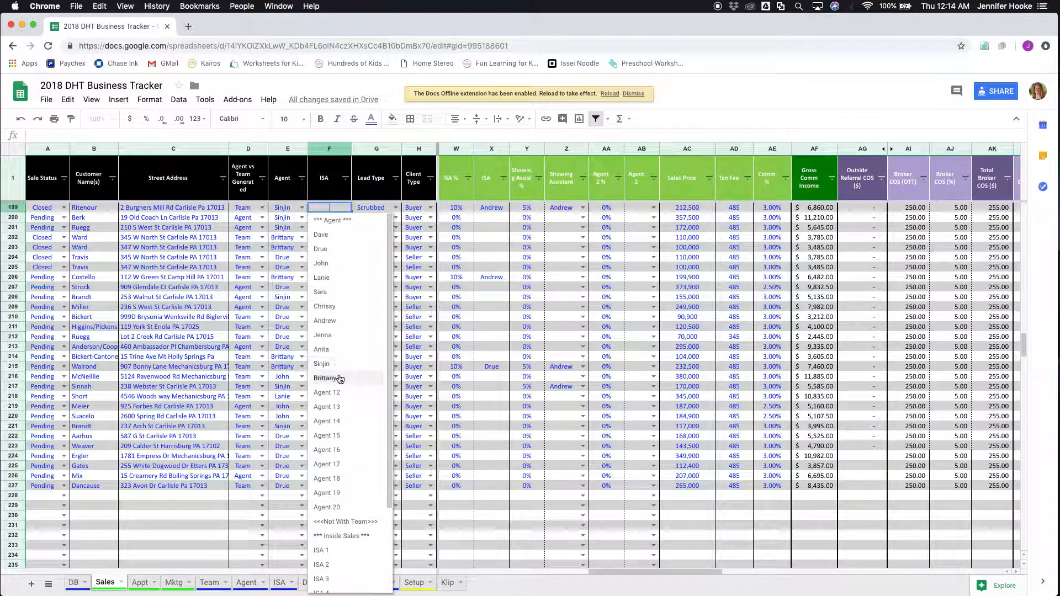
left_click(335, 323)
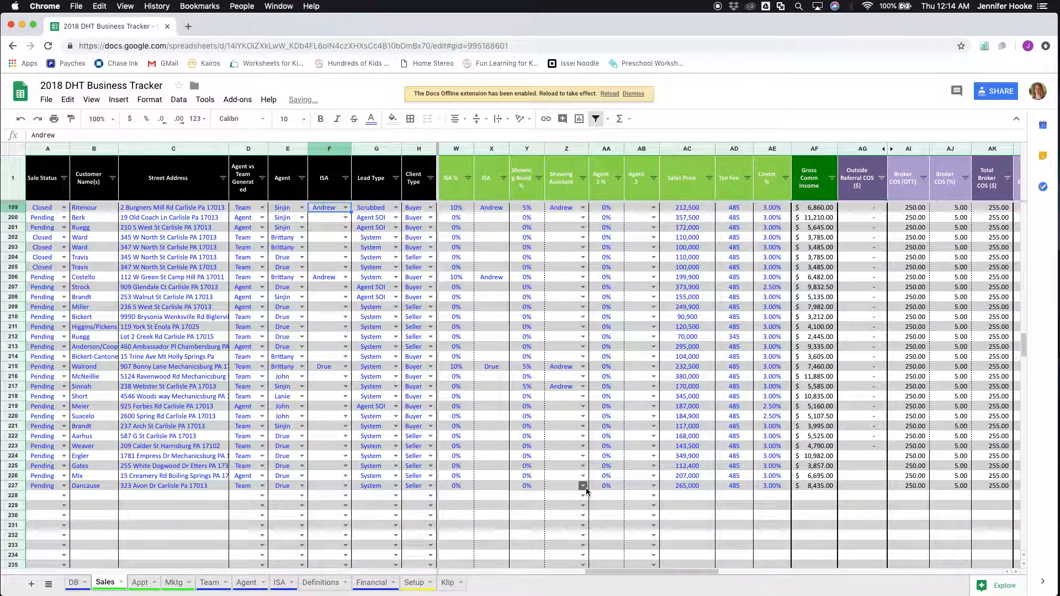
left_click_drag(671, 572, 847, 570)
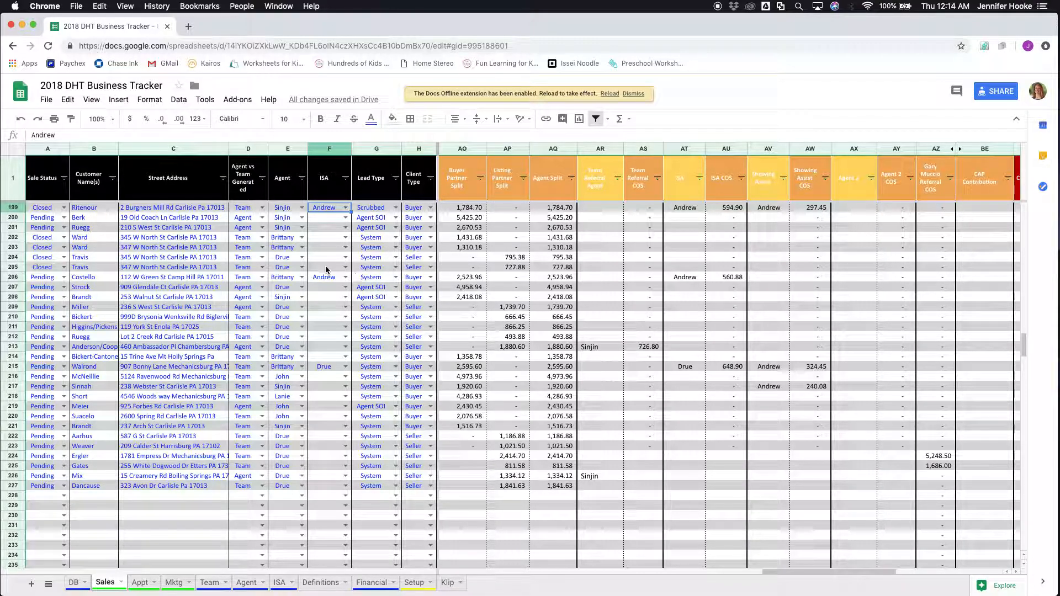
Look through the rows above row 199 for sales that have an ISA COS amount but no ISA name in column AT
scroll(325, 269, "up", 4)
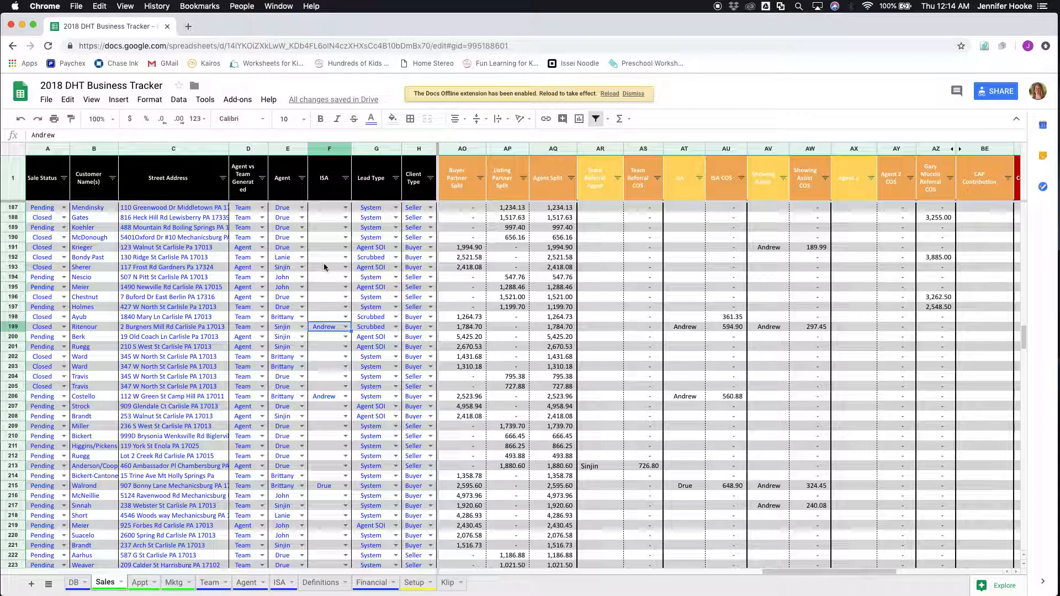
scroll(328, 293, "up", 7)
scroll(334, 316, "left", 1)
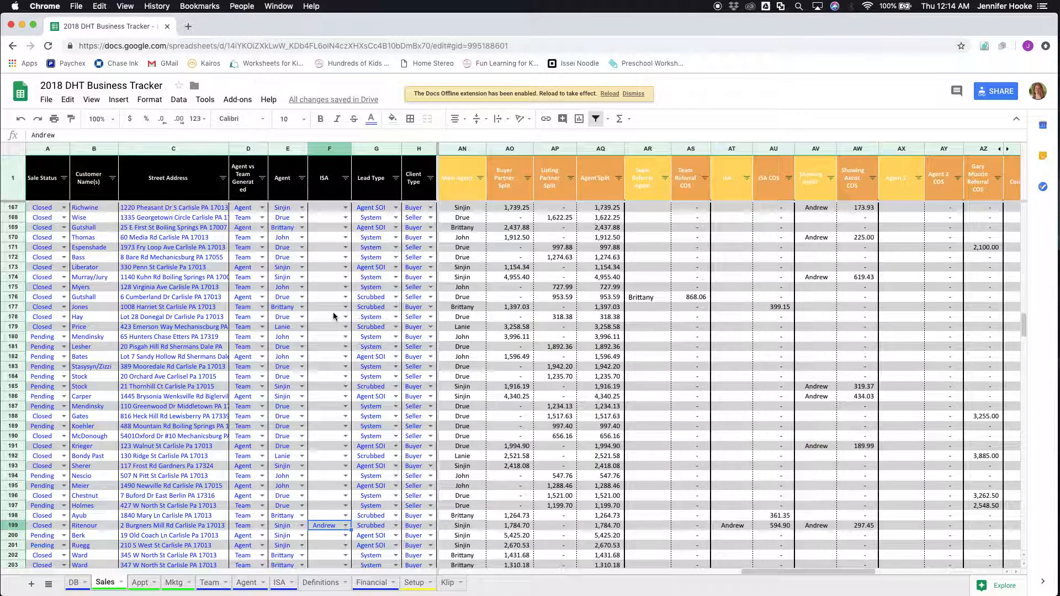
scroll(334, 317, "down", 5)
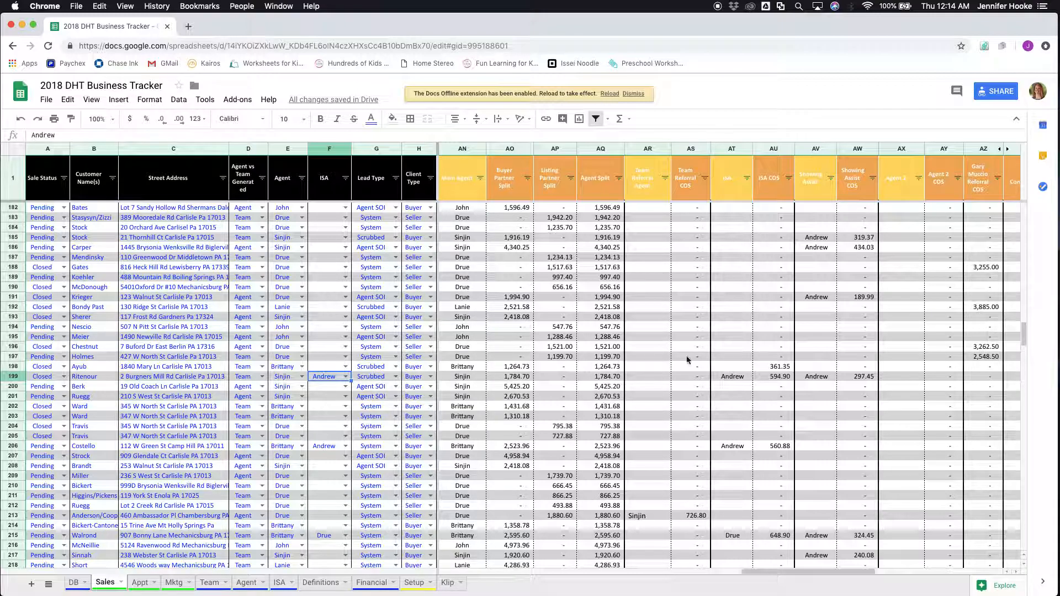
left_click(743, 368)
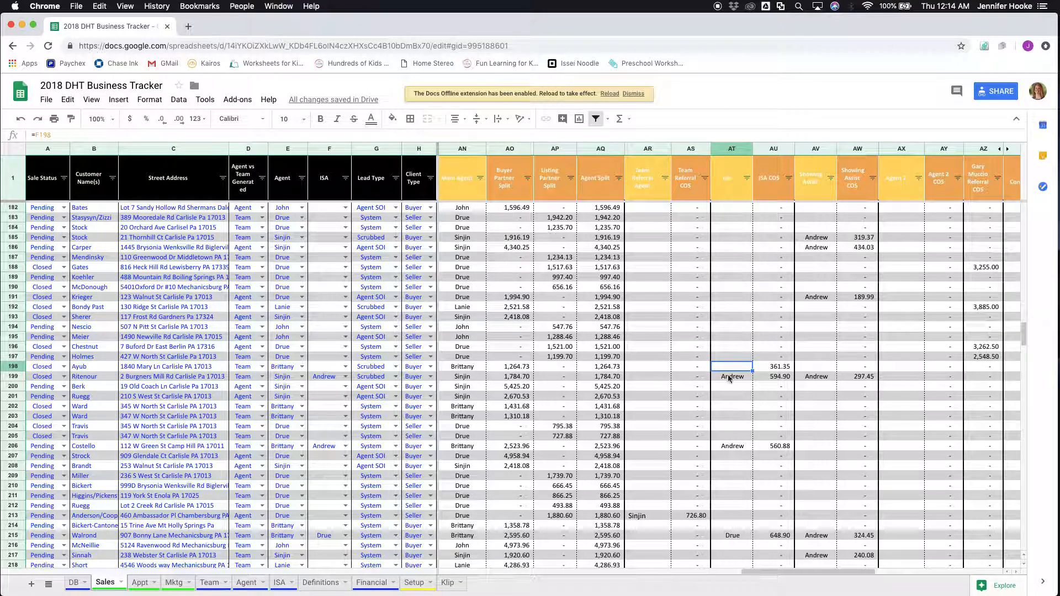
scroll(728, 376, "up", 4)
scroll(728, 368, "left", 1)
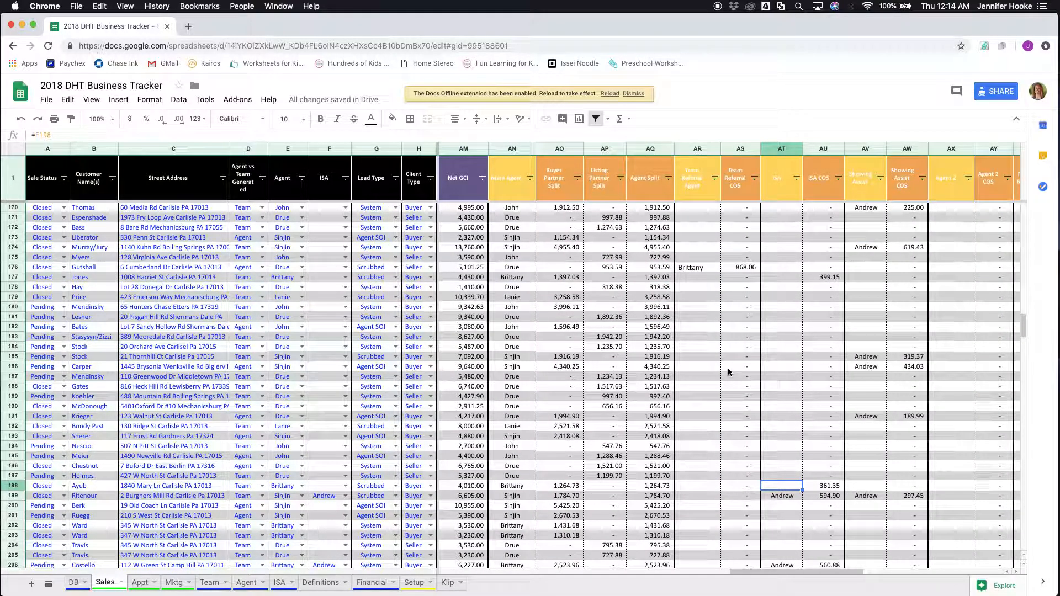
scroll(800, 280, "up", 2)
scroll(799, 281, "up", 7)
scroll(799, 282, "left", 1)
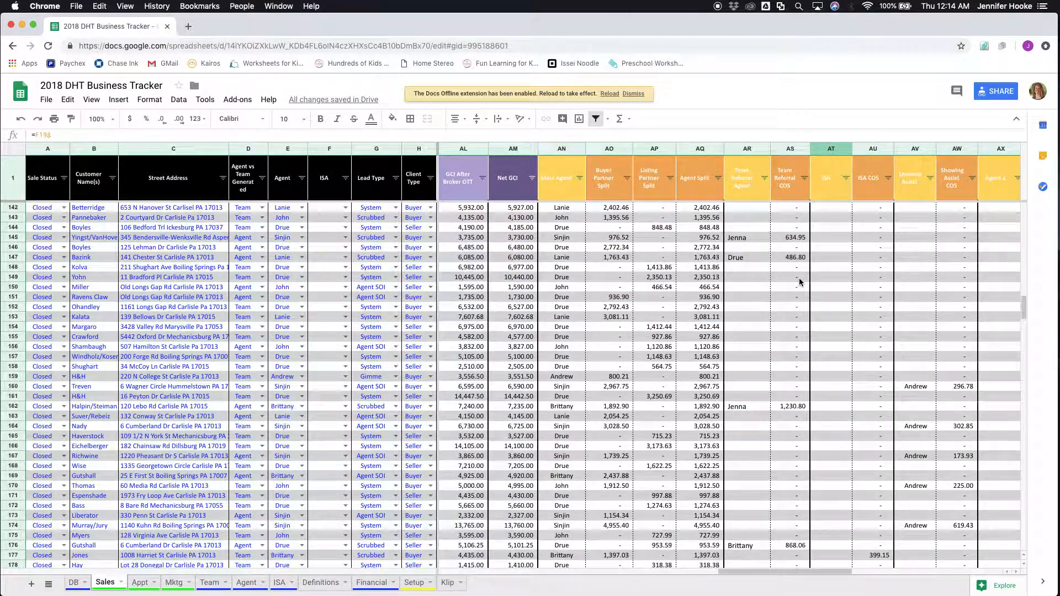
scroll(874, 326, "up", 3)
scroll(874, 325, "down", 7)
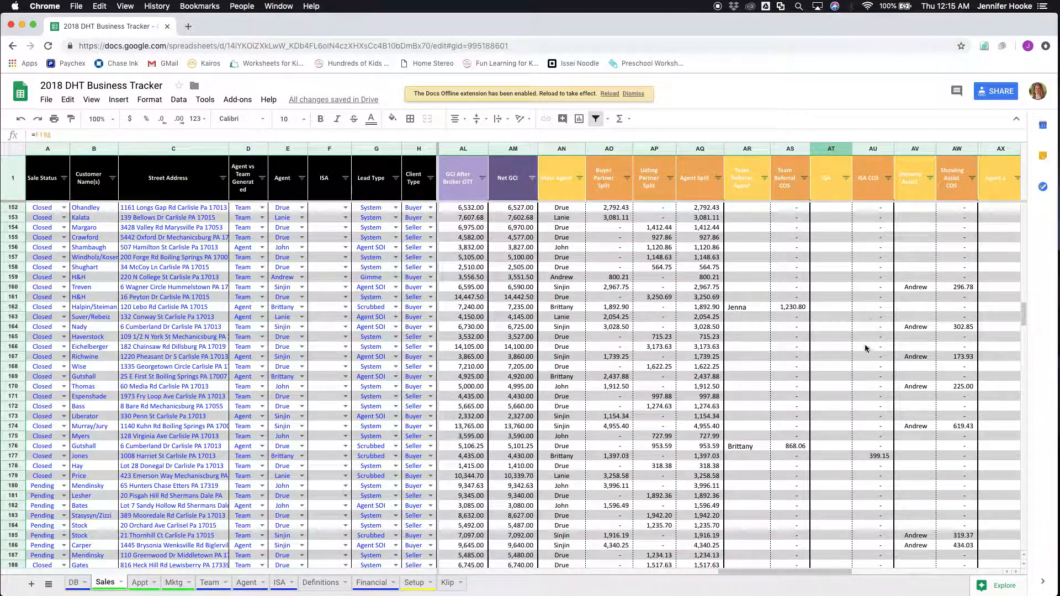
Inspect the ISA COS formula in AU177, the ISA formulas in AT176 and AT177, and the ISA choices in F177
left_click(871, 457)
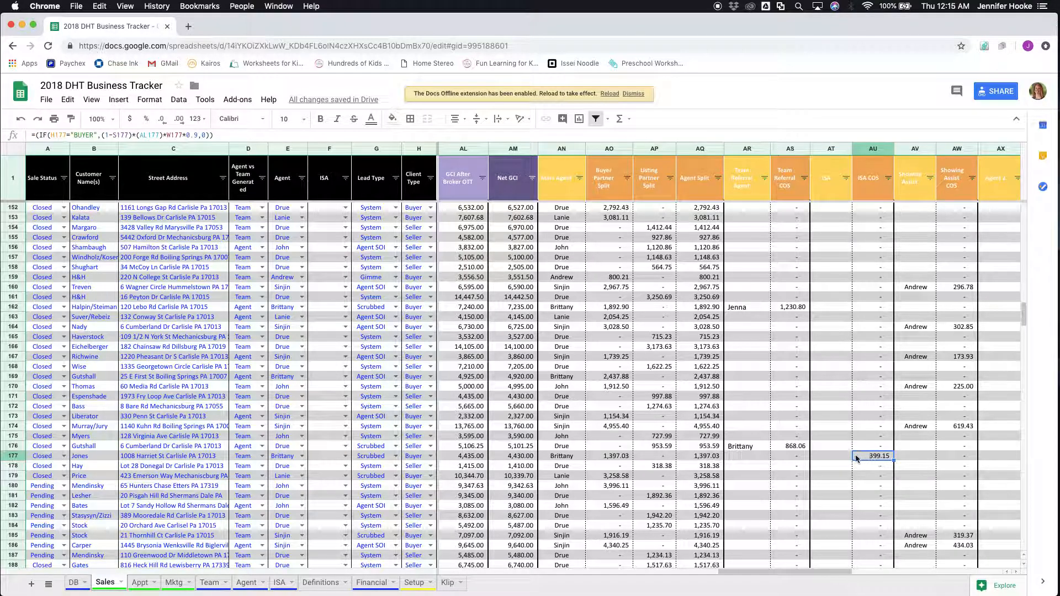
left_click(844, 458)
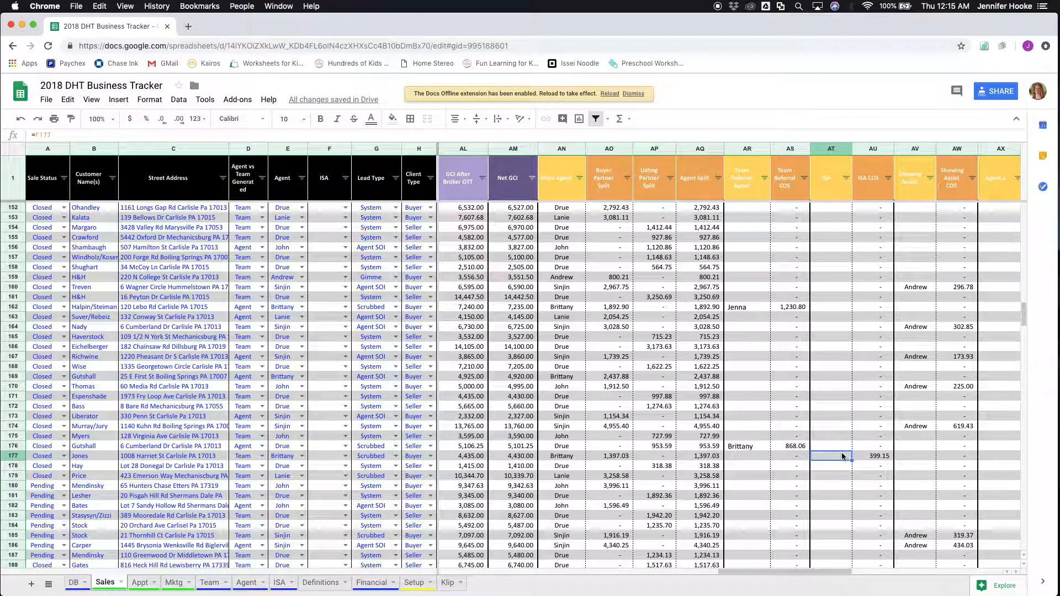
left_click(343, 456)
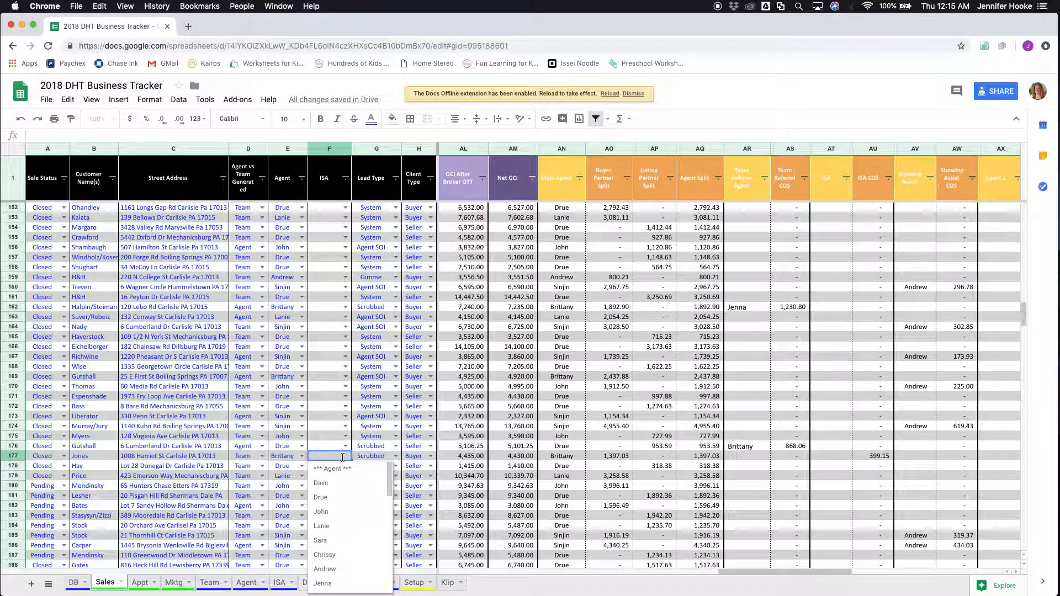
left_click(837, 446)
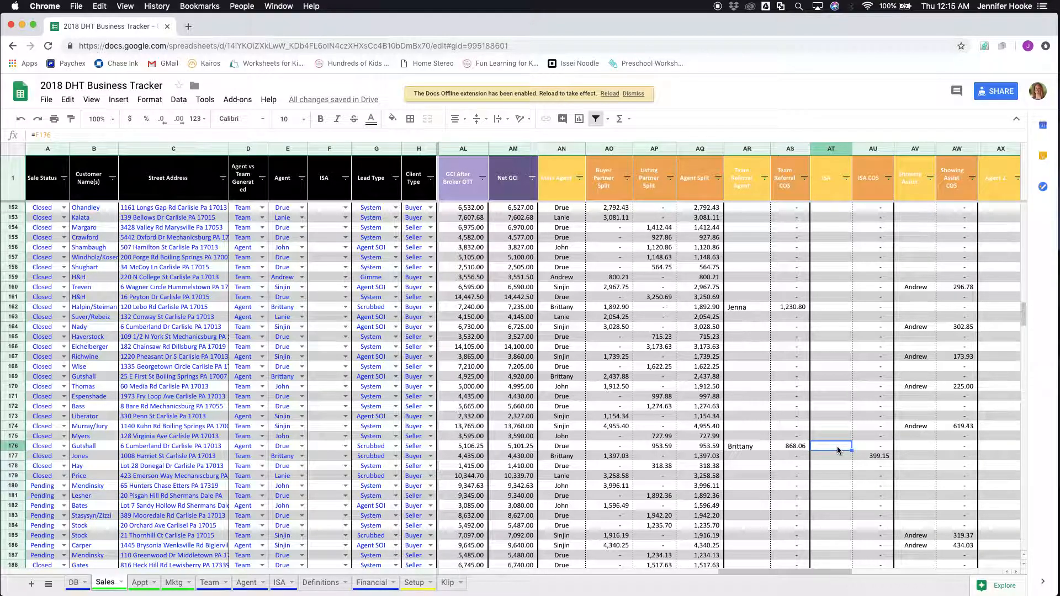
left_click(836, 458)
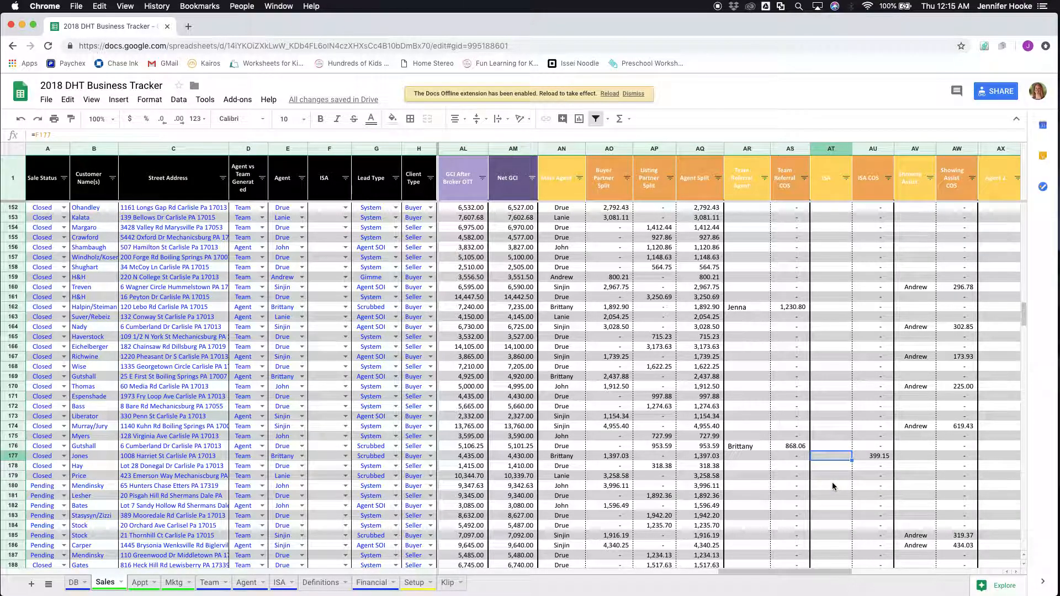
Compare the ISA percentages and names in columns W and X with the ISA and ISA COS columns for rows 177 through 227
left_click_drag(818, 571, 609, 569)
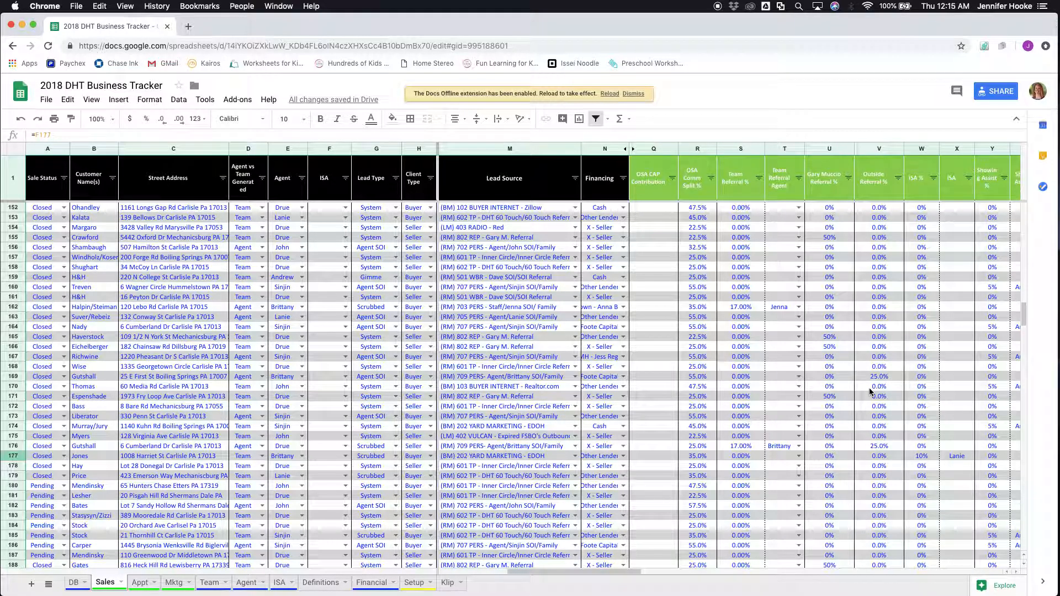
scroll(966, 474, "down", 2)
scroll(966, 473, "down", 10)
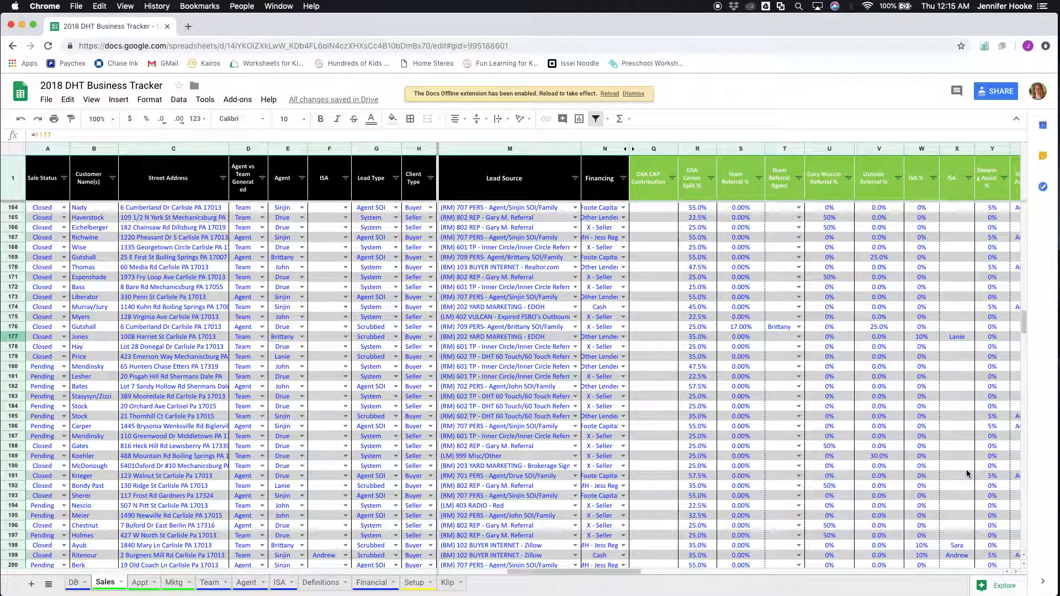
scroll(966, 474, "down", 1)
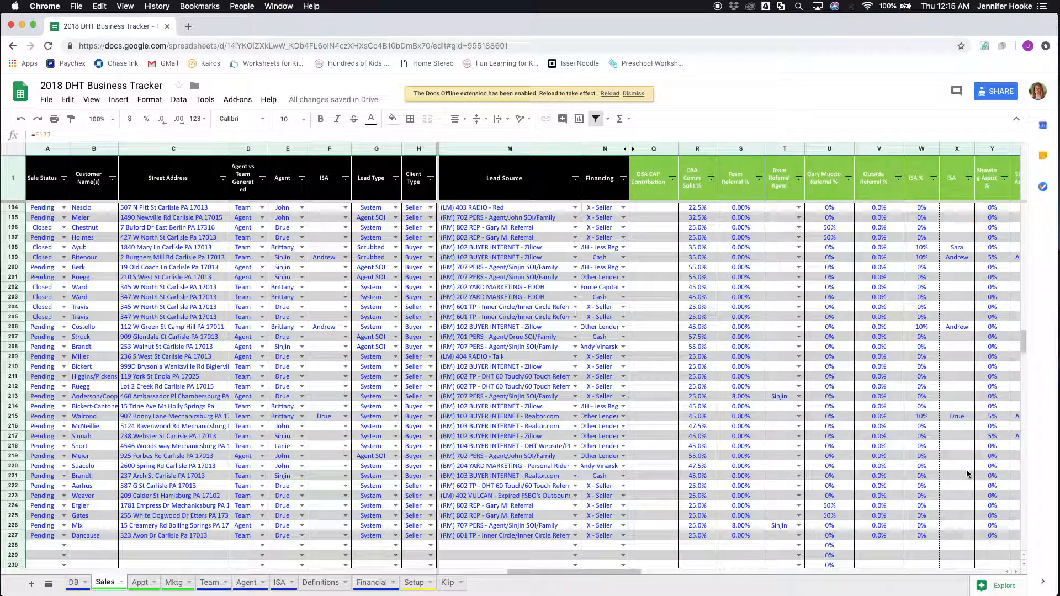
left_click_drag(621, 572, 854, 572)
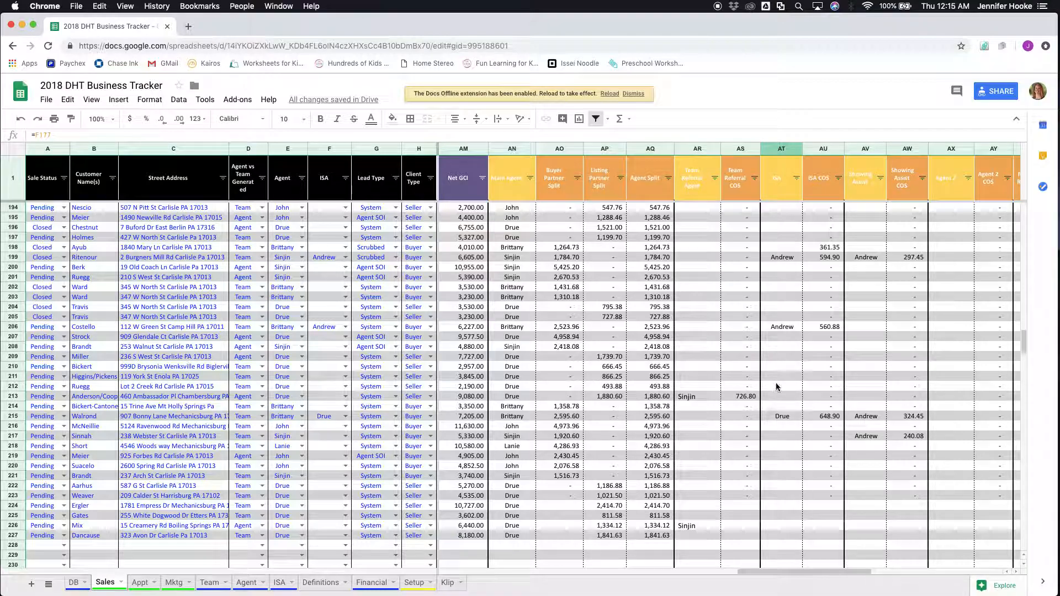
scroll(772, 513, "down", 3)
scroll(772, 513, "left", 1)
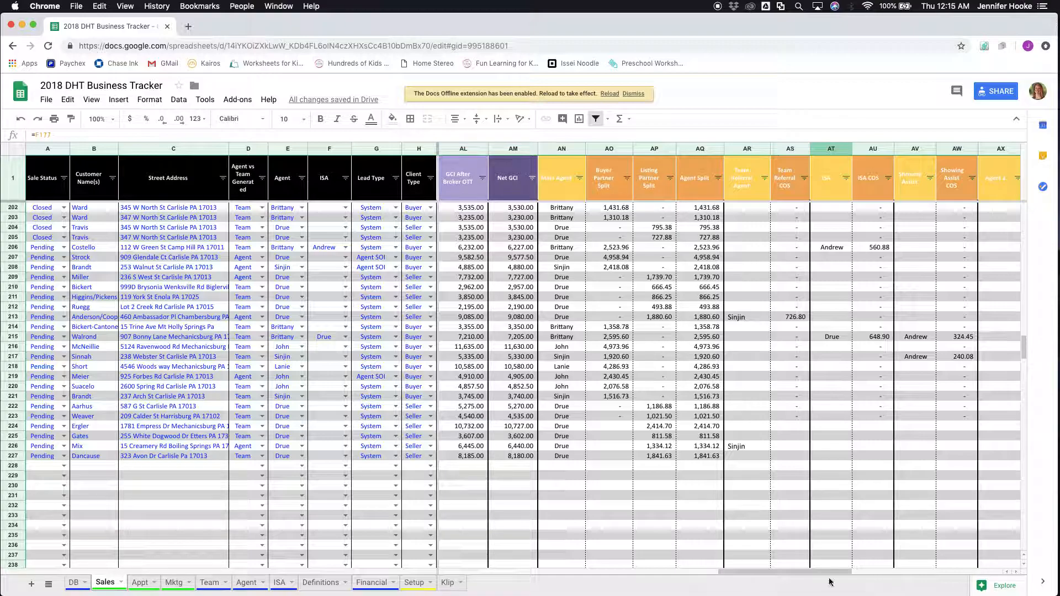
Check the ISA formula in AT223, and review the referral and ISA percentage columns for the latest pending sales
left_click(822, 415)
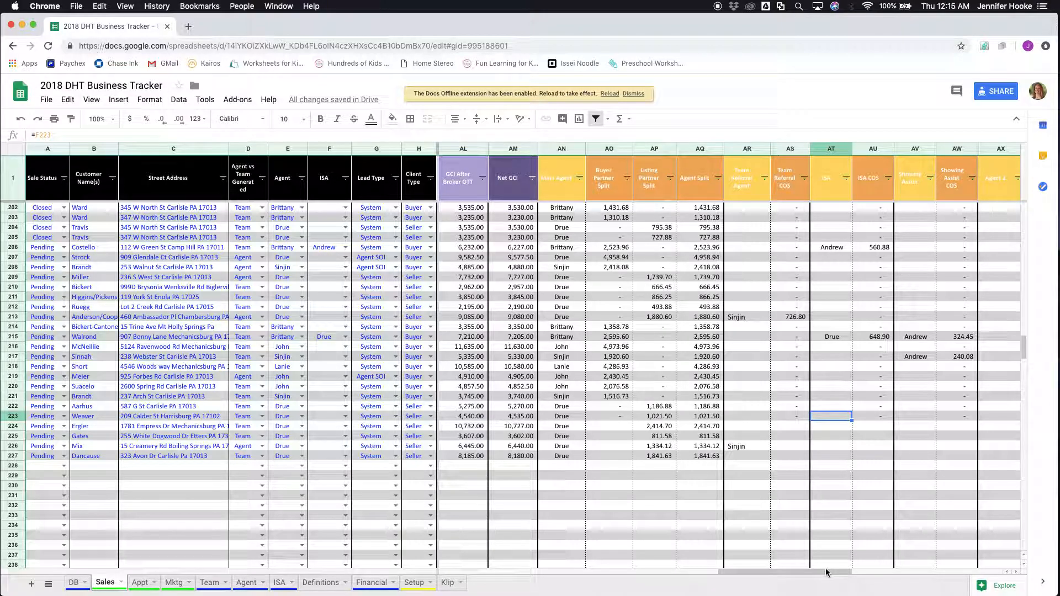
left_click_drag(827, 575, 666, 571)
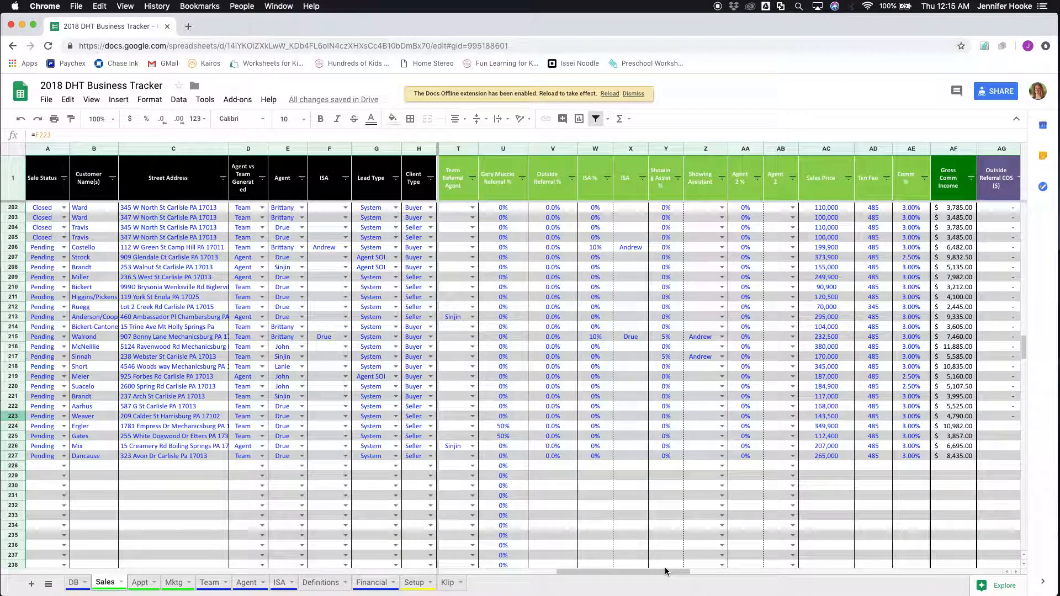
left_click_drag(666, 571, 638, 580)
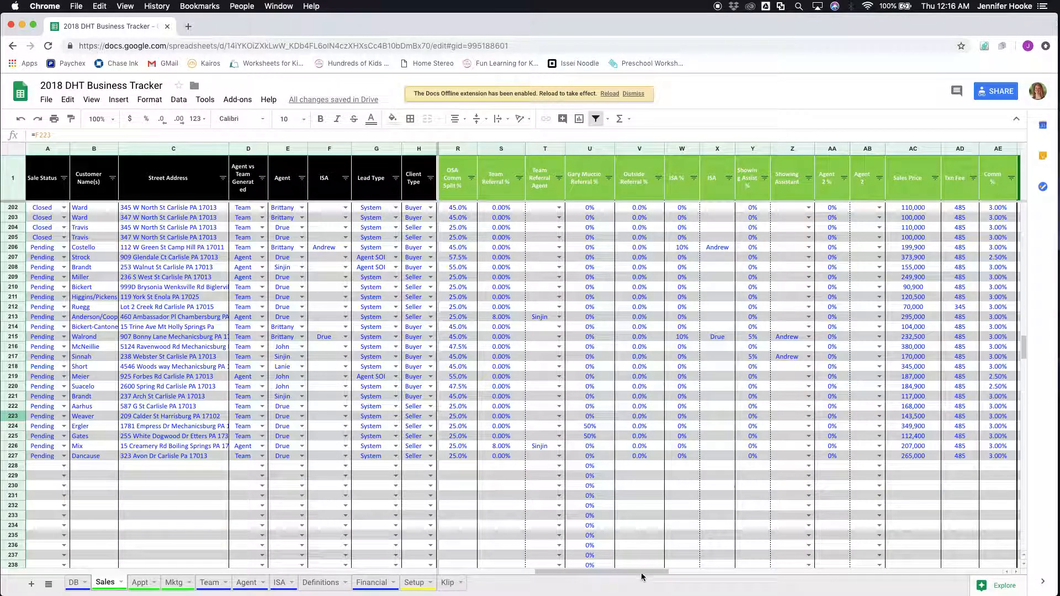
left_click_drag(640, 572, 683, 572)
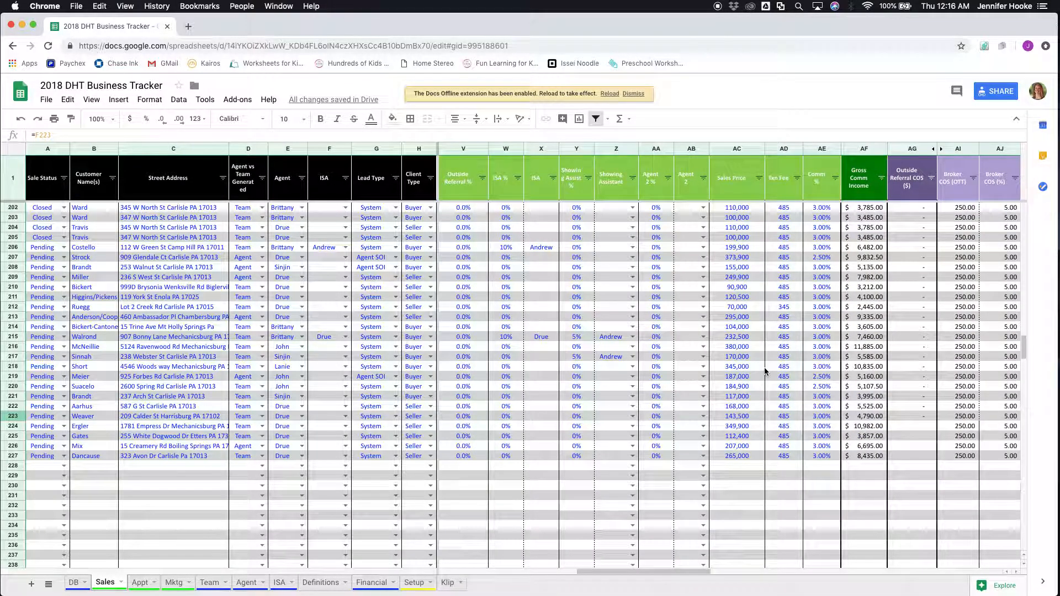
Copy the Gross Comm Income formula from AF223 and paste it down column AF through rows 224 to 523
left_click(853, 416)
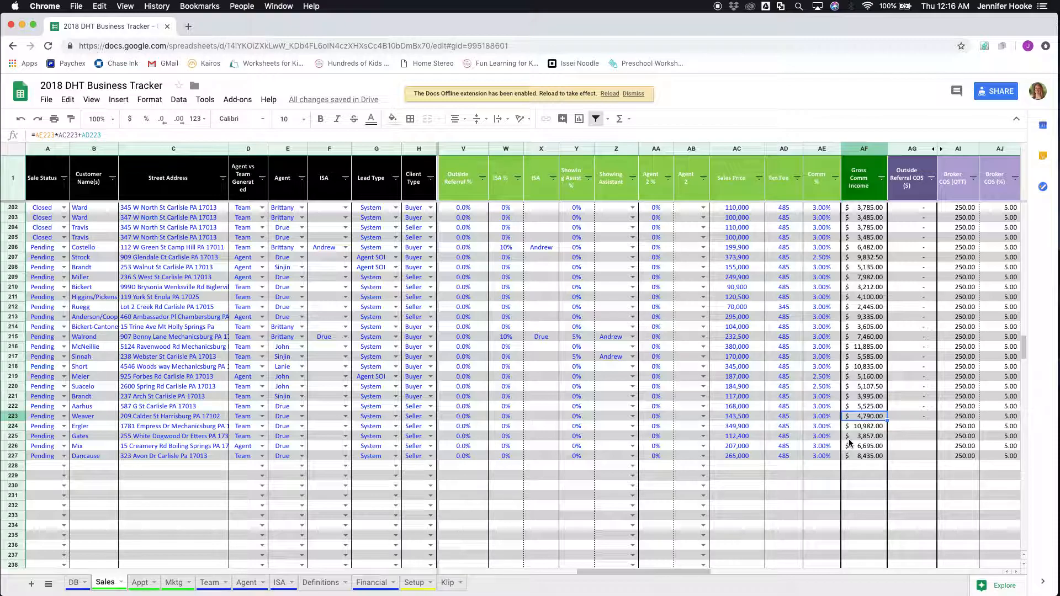
right_click(872, 419)
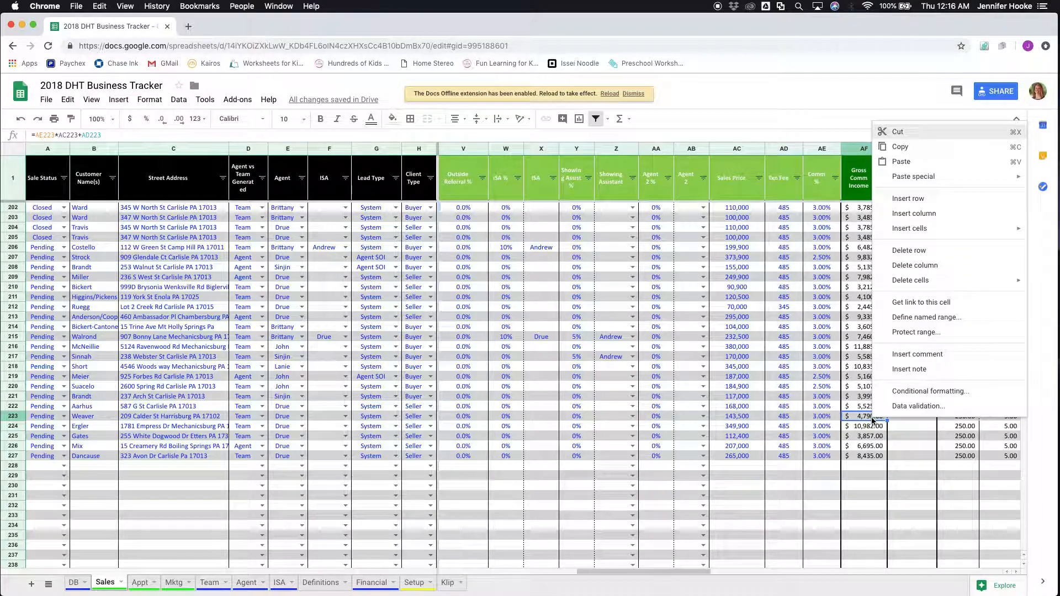
left_click(922, 149)
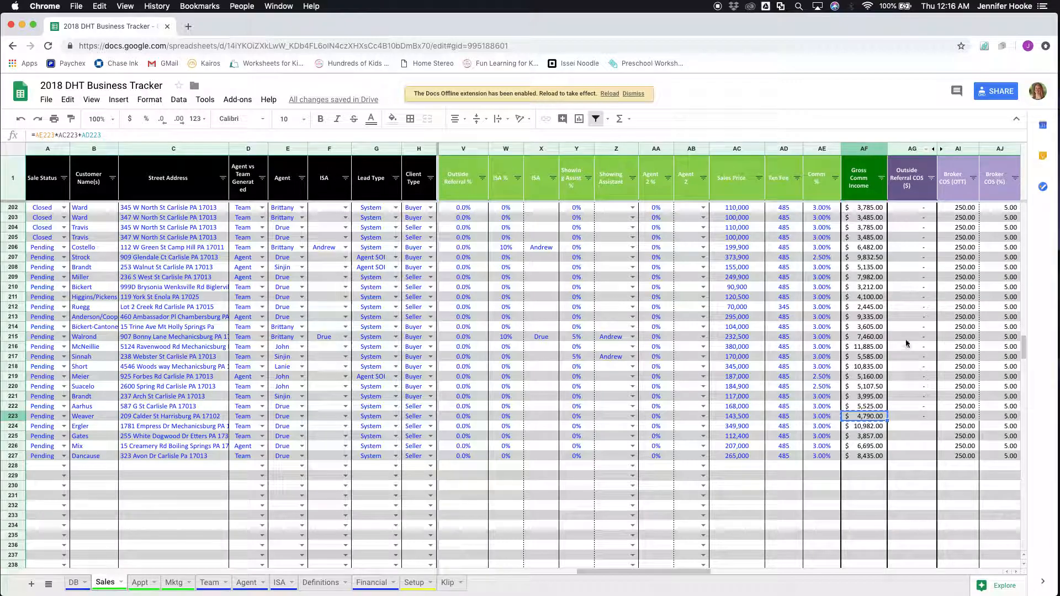
left_click(874, 427)
scroll(861, 479, "down", 20)
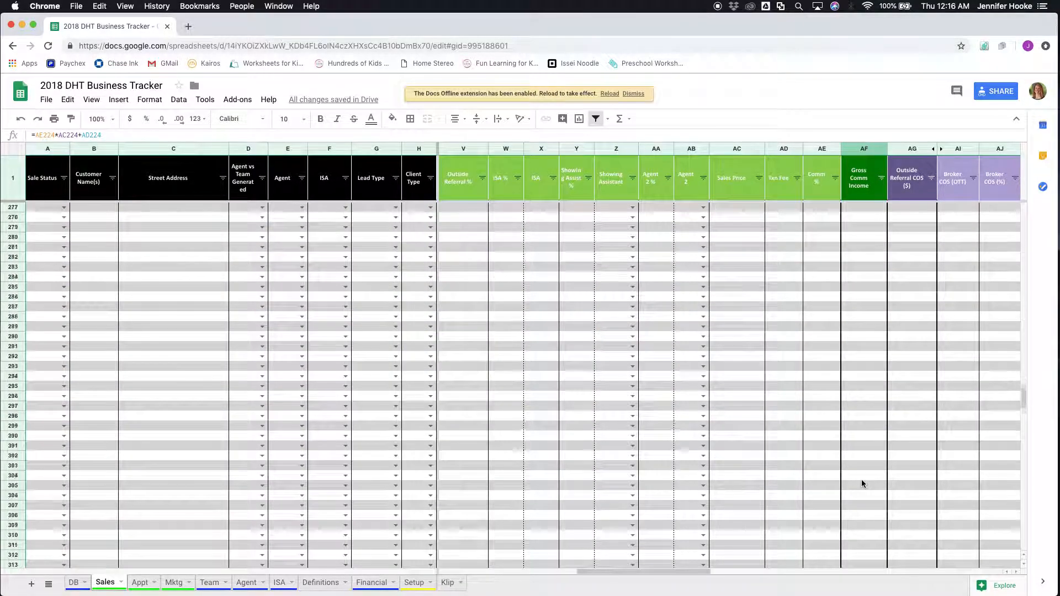
scroll(862, 483, "down", 20)
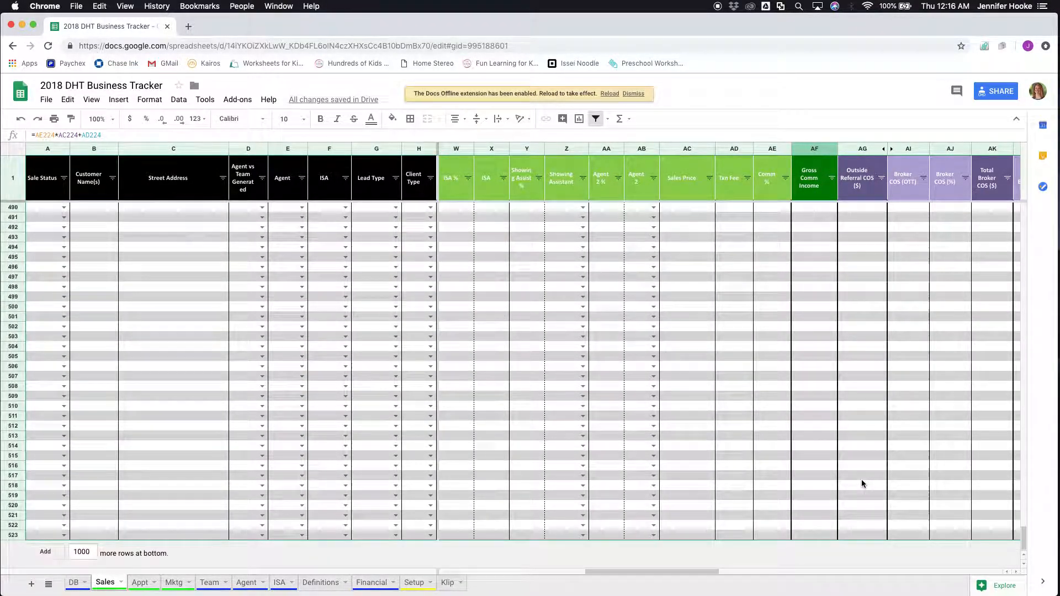
left_click(811, 534, "shift")
right_click(811, 534)
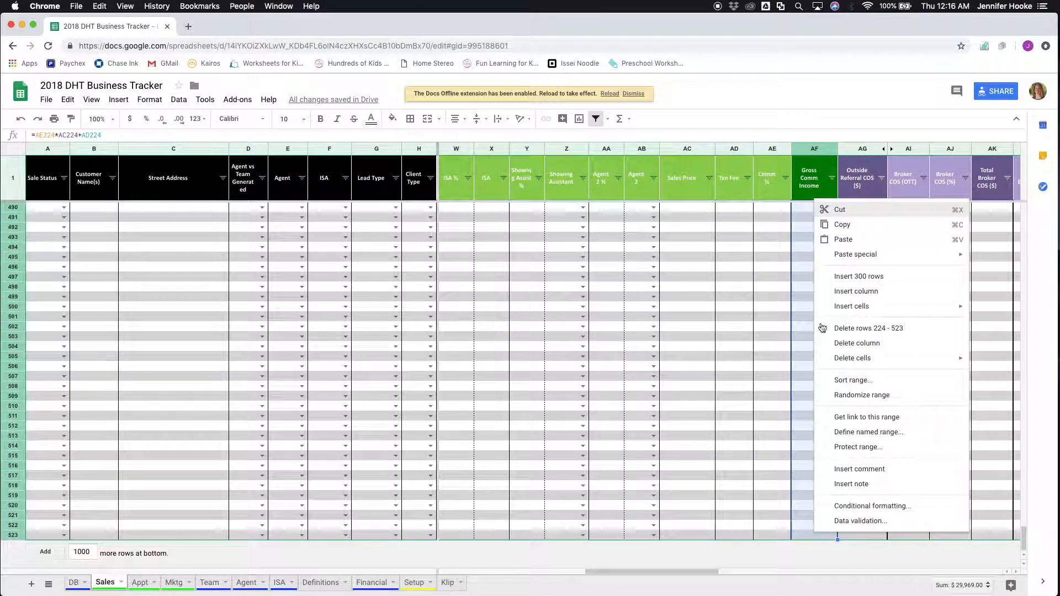
left_click(853, 240)
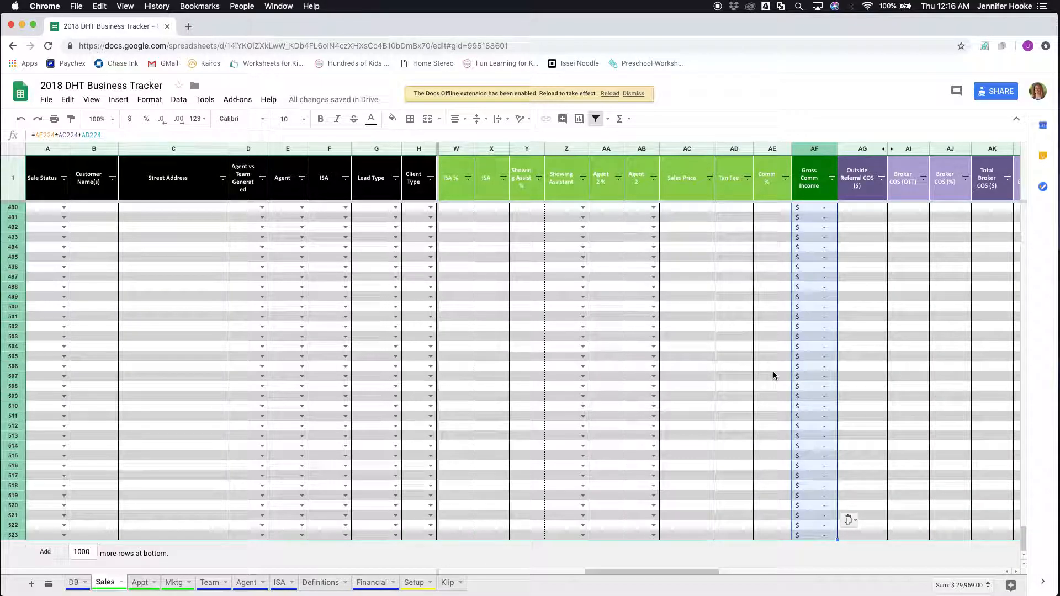
Check the Gross Comm Income formula in AF230 and AF223 around the last pending sales and the empty rows below
scroll(817, 375, "up", 5)
scroll(817, 374, "left", 1)
scroll(816, 376, "up", 1)
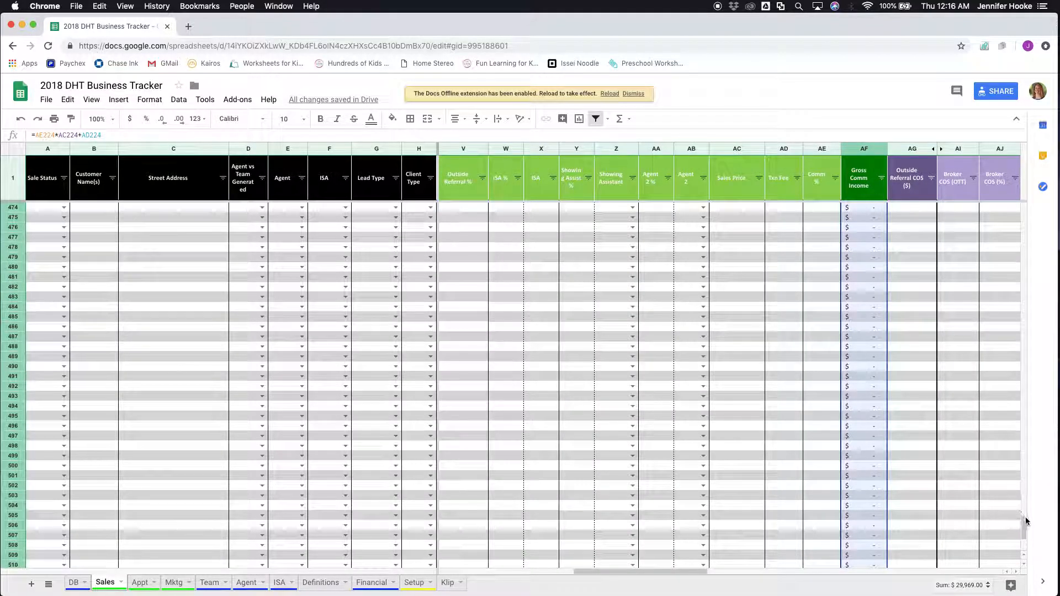
left_click_drag(1024, 518, 1038, 344)
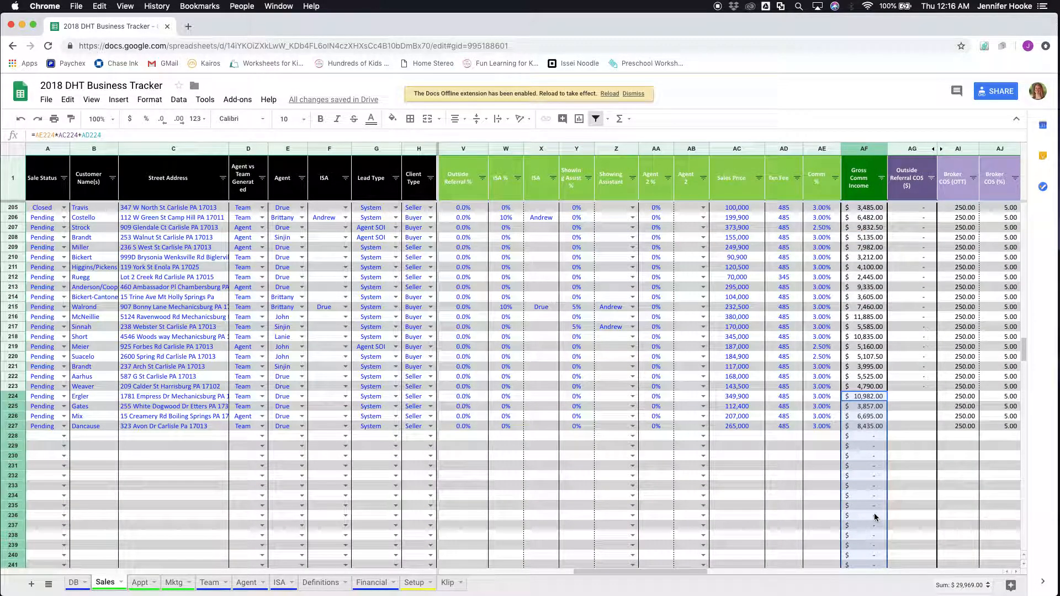
left_click(861, 458)
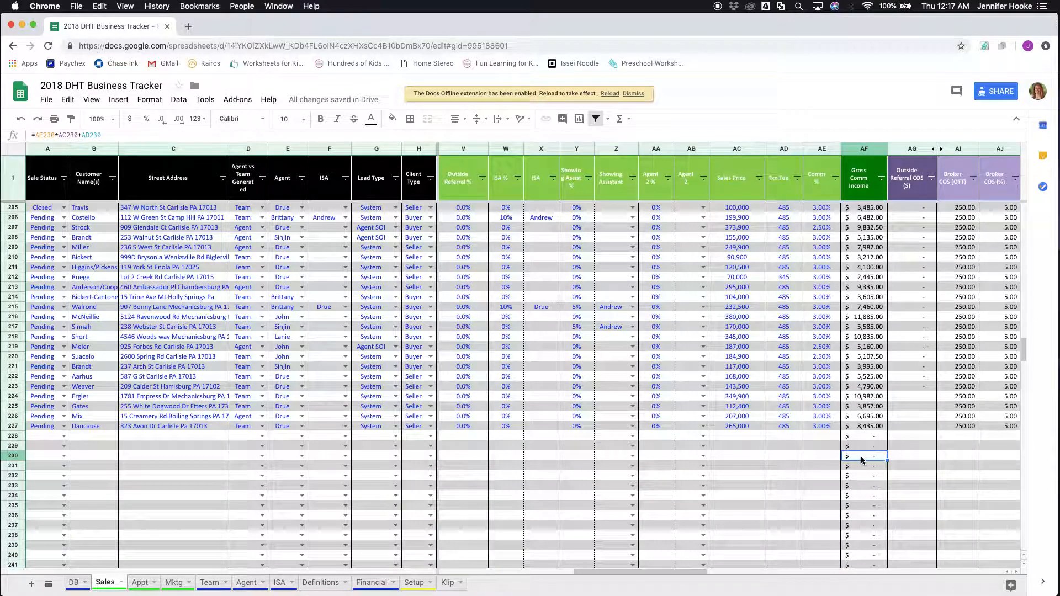
left_click(868, 389)
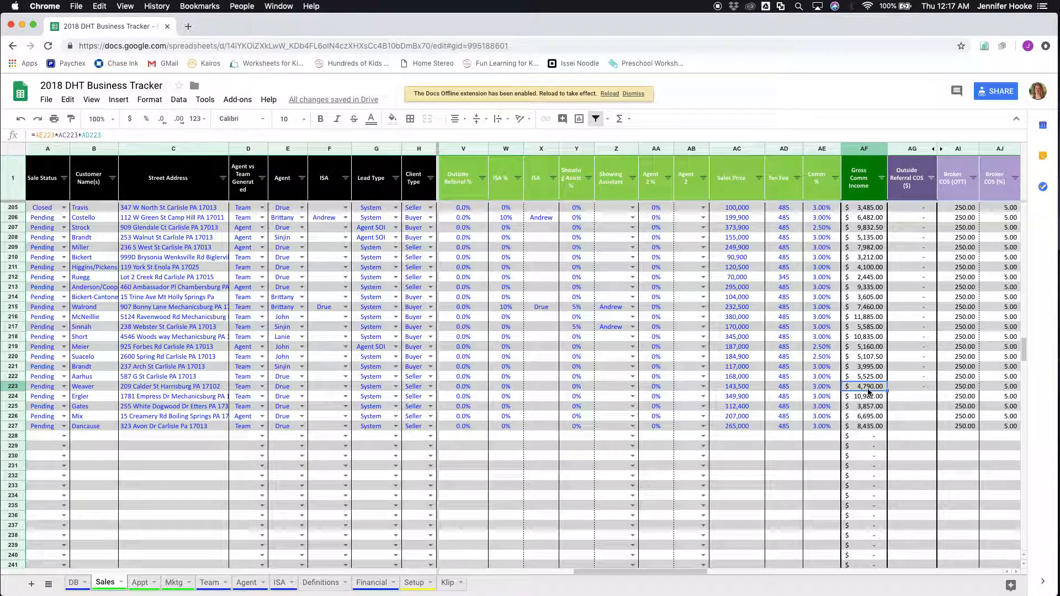